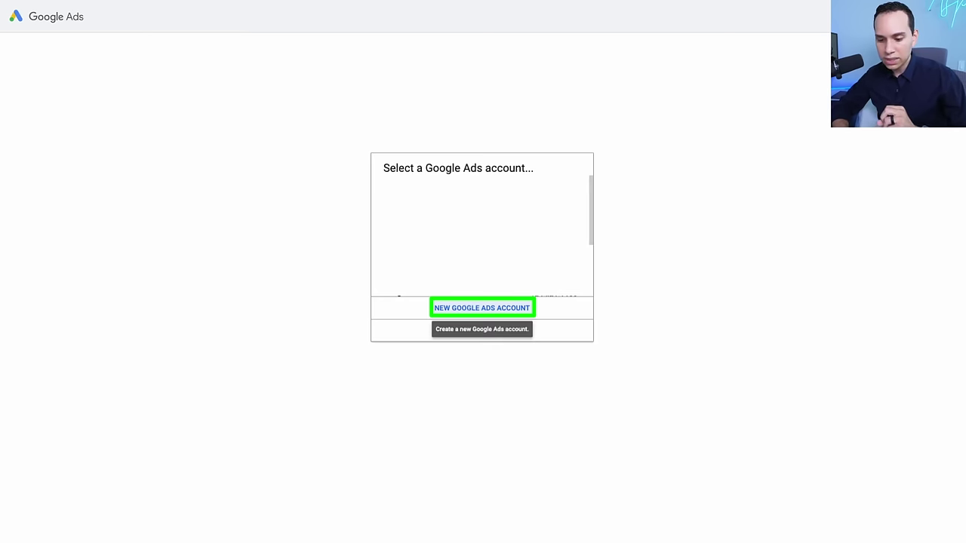
Start a new Google Ads account and opt out of performance tips, promotional offers, surveys and feature invitations.
{"action": "left_click", "coordinate": [482, 308]}
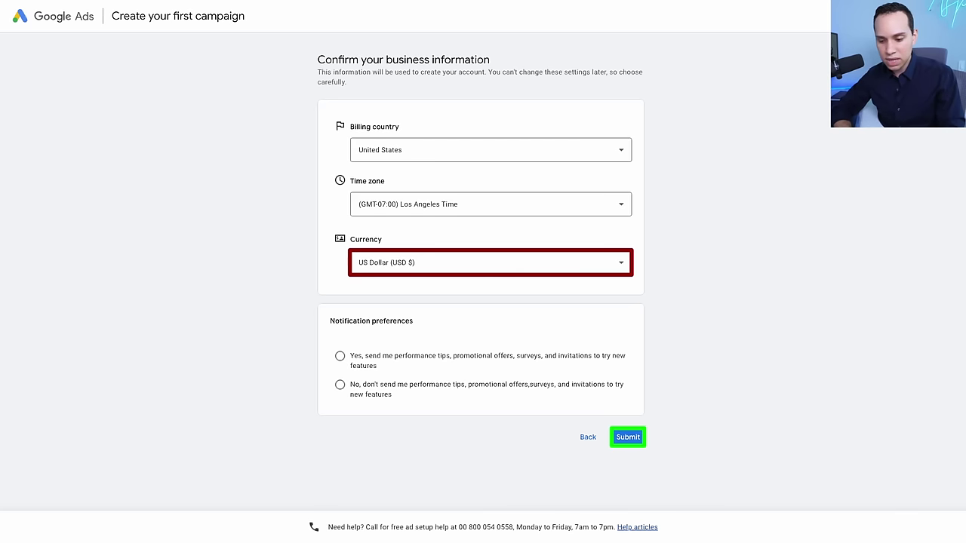
{"action": "left_click", "coordinate": [339, 385]}
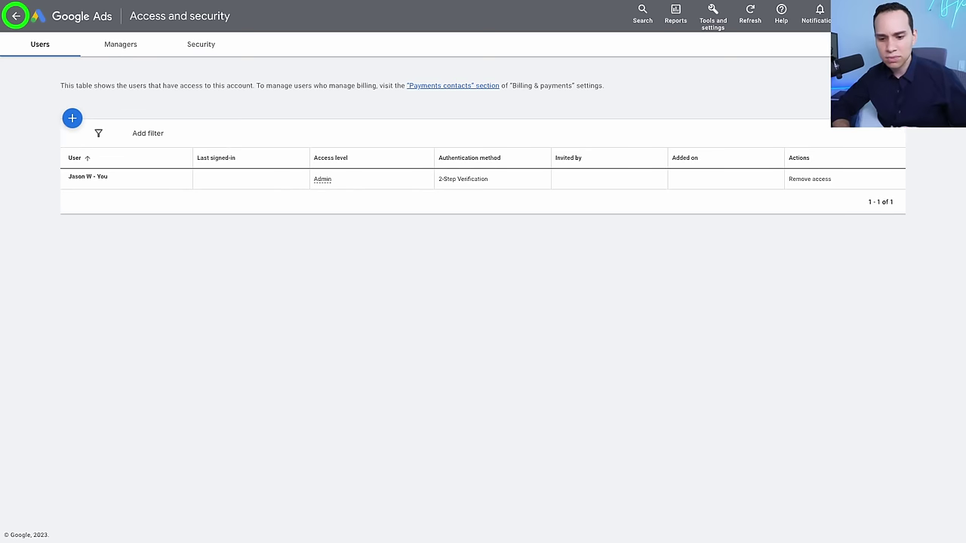
Leave the access and security page and set the new campaign to be created without a goal's guidance.
{"action": "left_click", "coordinate": [16, 16]}
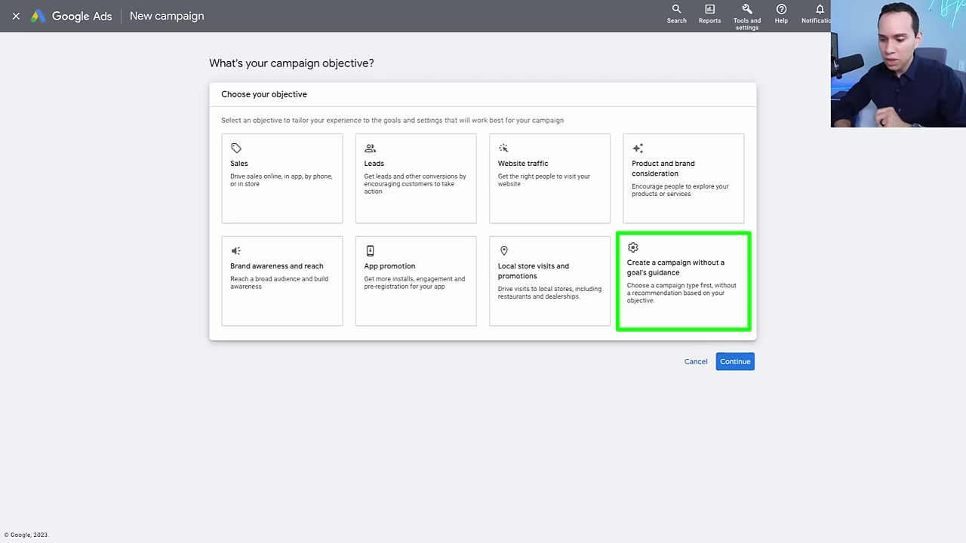
{"action": "left_click", "coordinate": [683, 281]}
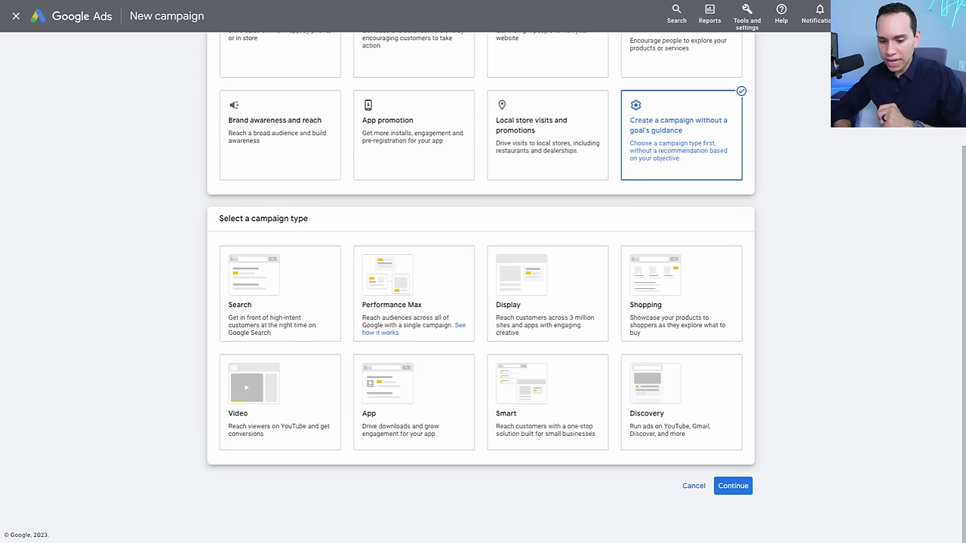
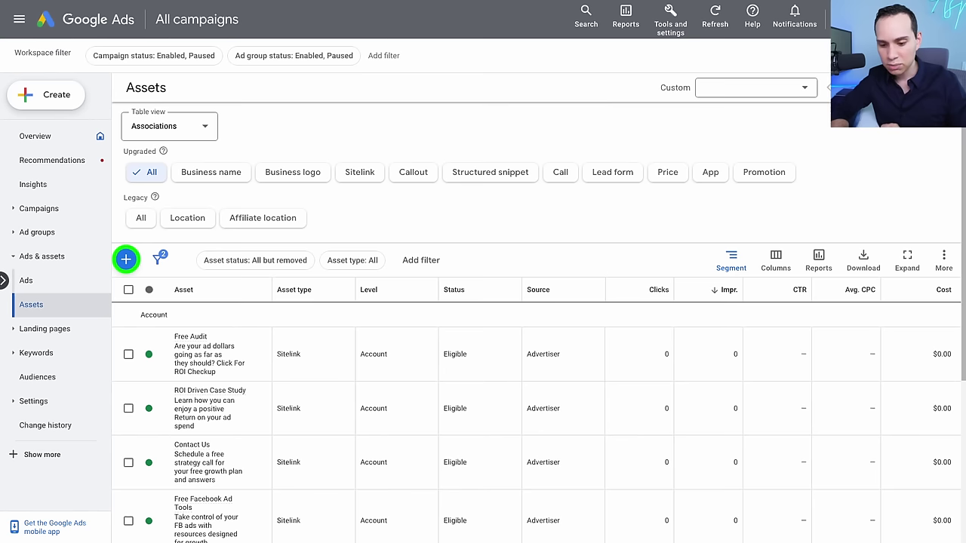
Start a new lead form asset at account level and accept the lead form Terms of Service.
{"action": "left_click", "coordinate": [126, 260]}
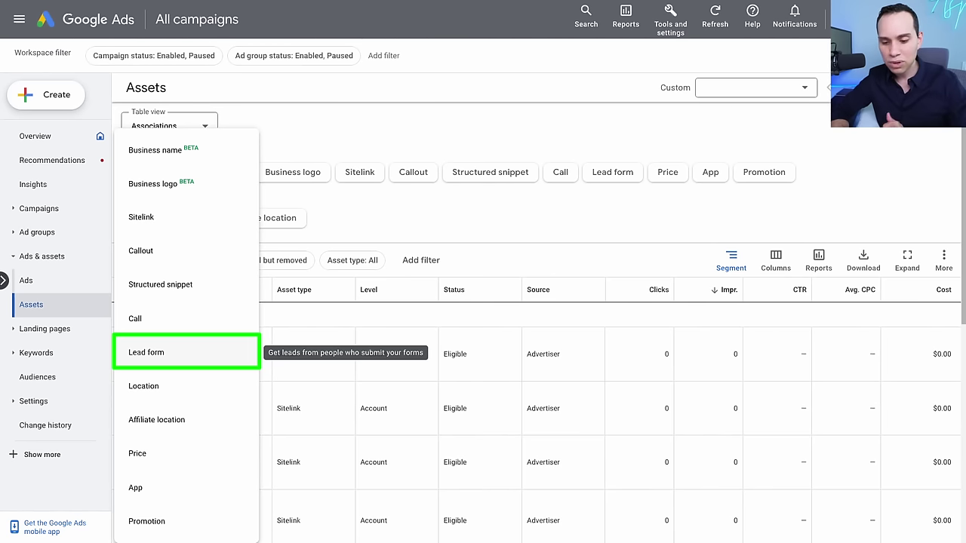
{"action": "left_click", "coordinate": [146, 353]}
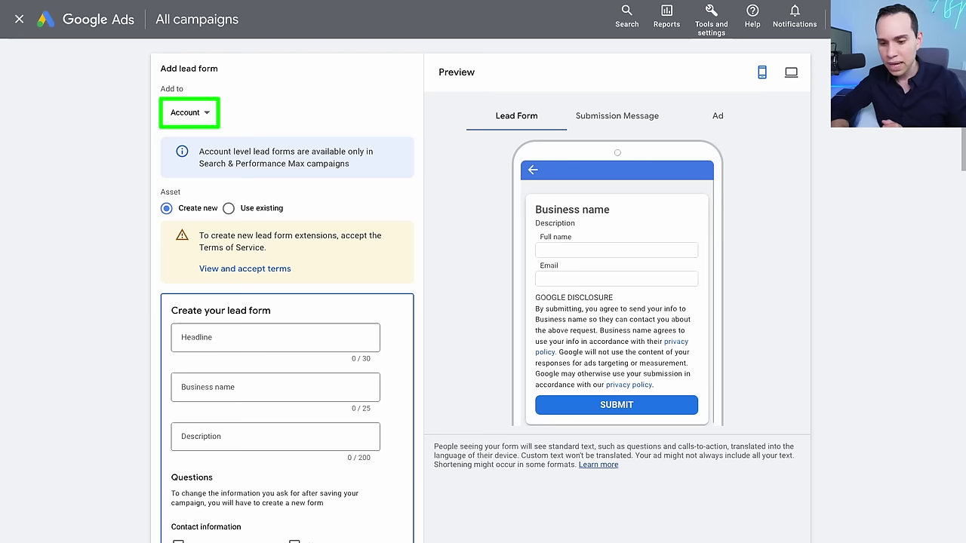
{"action": "left_click", "coordinate": [185, 113]}
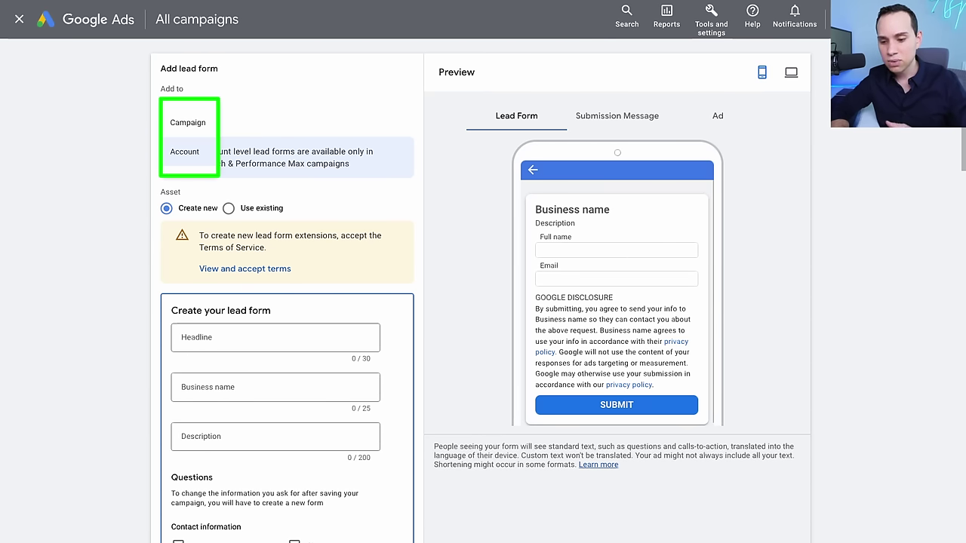
{"action": "left_click", "coordinate": [184, 151]}
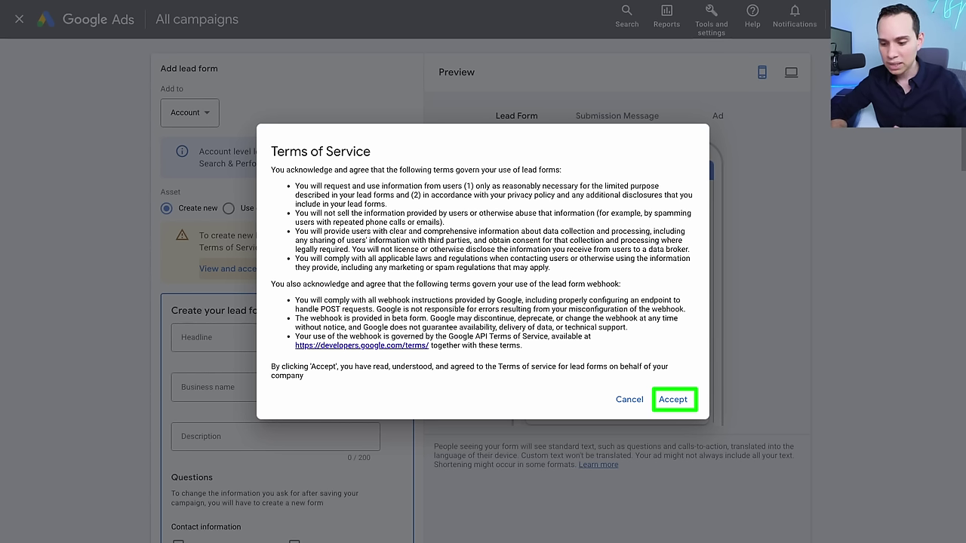
{"action": "key", "text": "Return"}
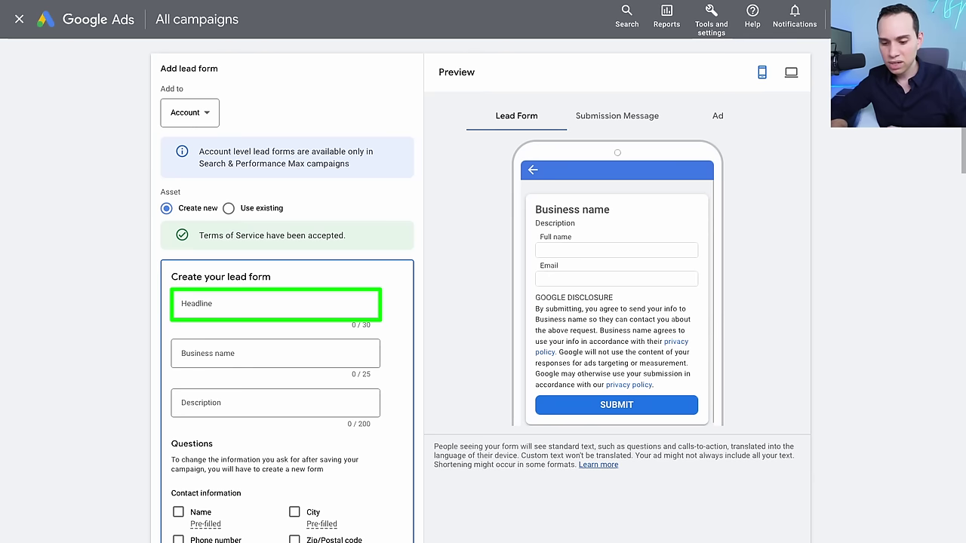
Fill in the headline "Free Facebook Ads Audit", business name "ACT Marketing" and a description promoting a roadmap to eliminate wasteful clicks and double leads.
{"action": "scroll", "coordinate": [287, 302], "scroll_direction": "down", "scroll_amount": 3}
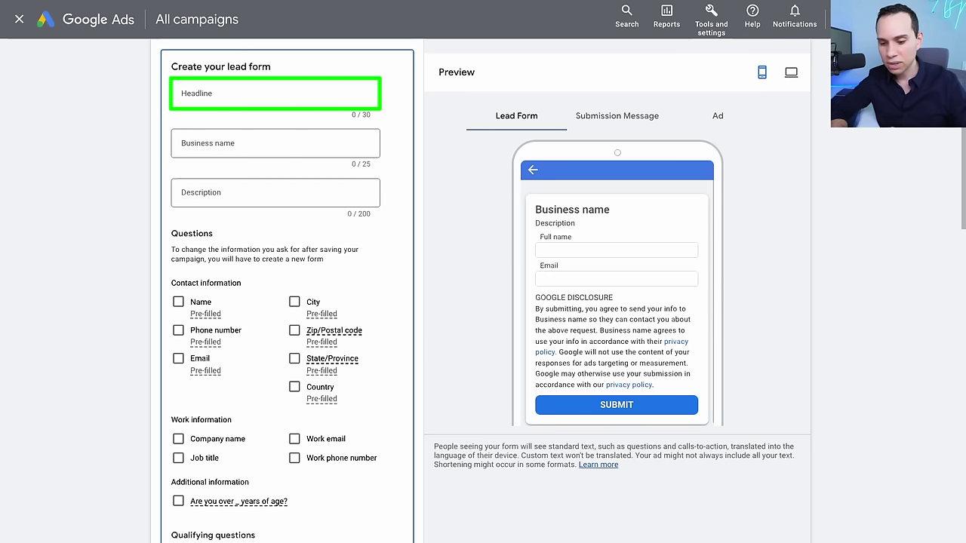
{"action": "type", "text": "Free Facebook Ads Audit"}
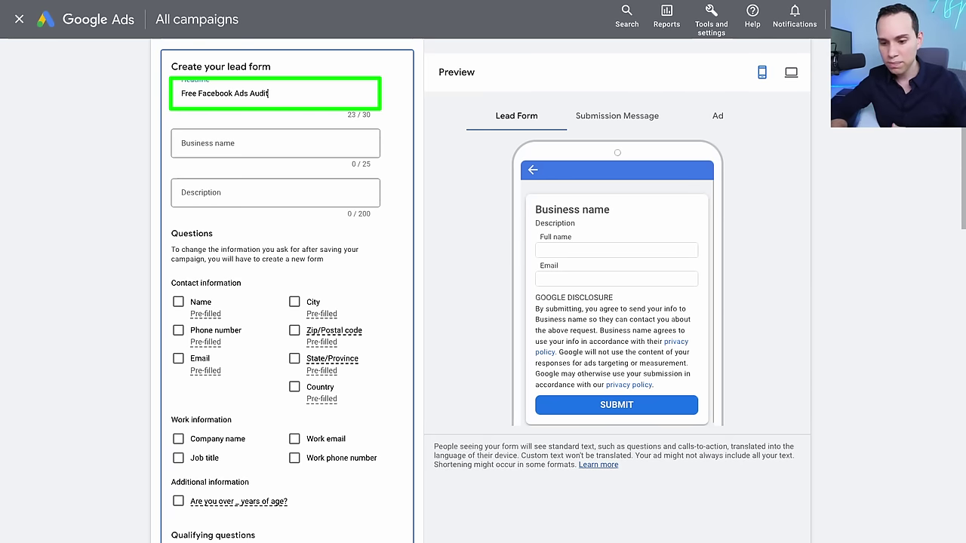
{"action": "key", "text": "Tab"}
{"action": "type", "text": "ACT Marketing"}
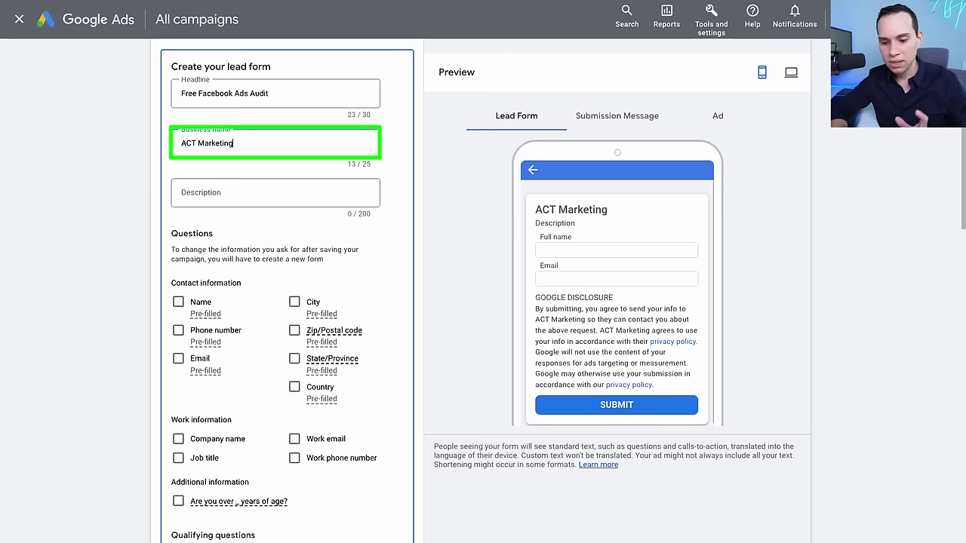
{"action": "key", "text": "Tab"}
{"action": "type", "text": "Copy this roadmap to eliminate wasteful clicks and launch your own buyer campaigns so you can you can double your leads with the same budget you have now. Free access when you complete the form below."}
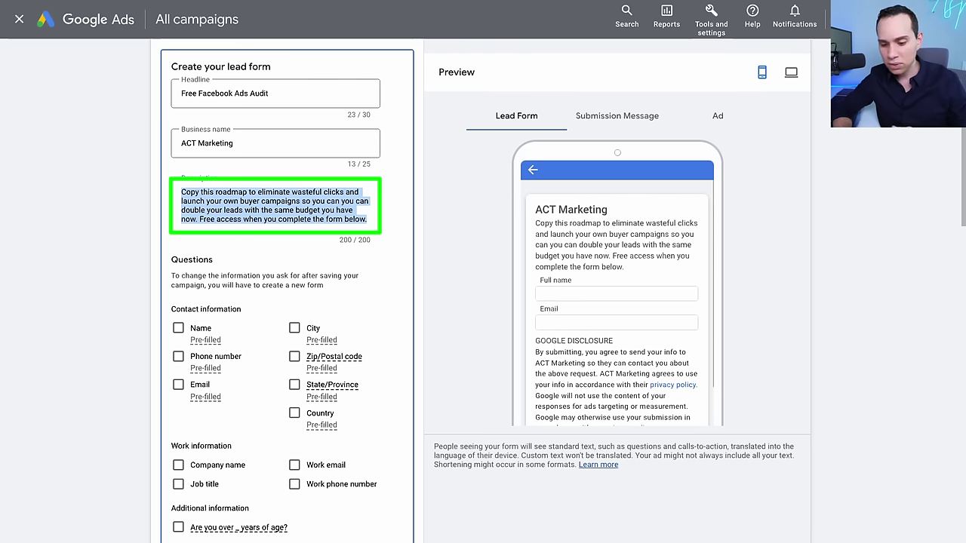
Request name (as first name and last name), phone number and email as the lead form's contact information.
{"action": "left_click", "coordinate": [178, 329]}
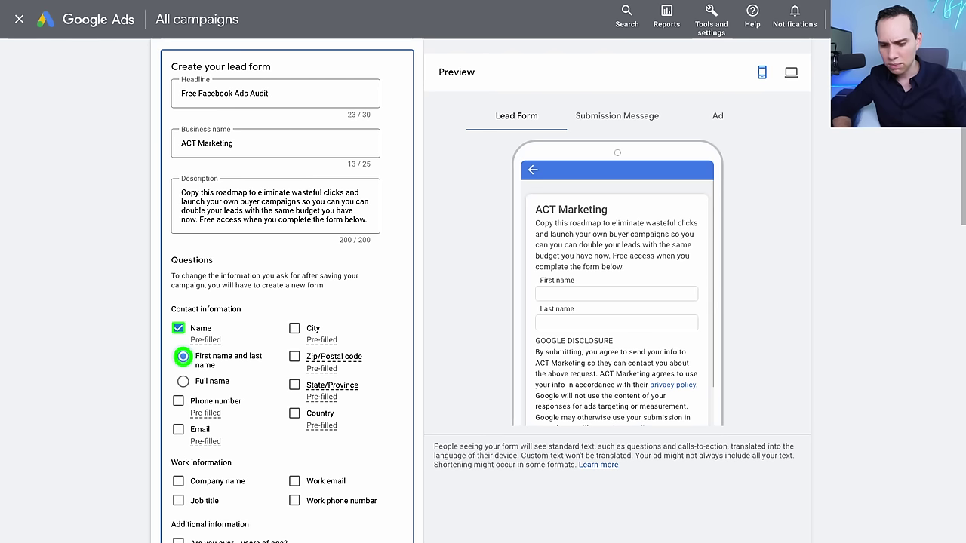
{"action": "left_click", "coordinate": [178, 401]}
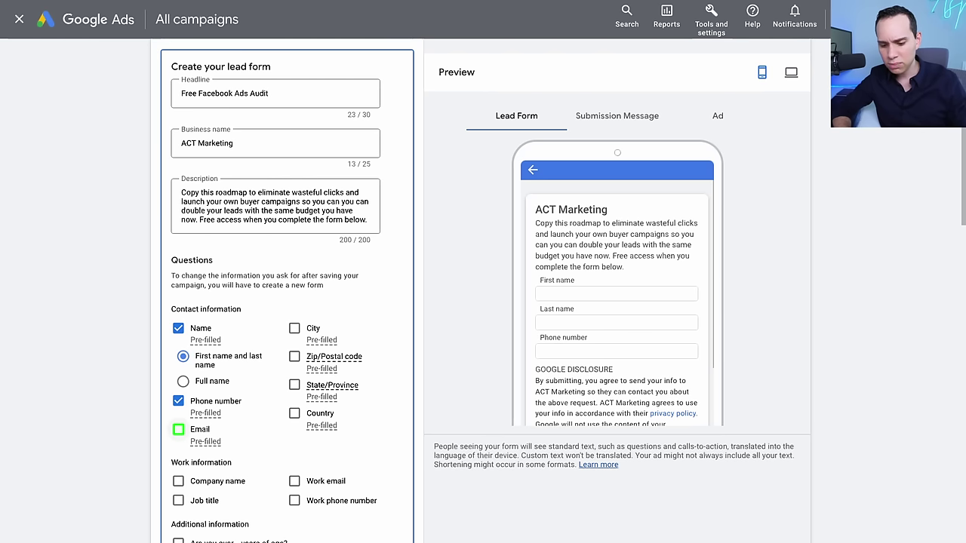
{"action": "left_click", "coordinate": [178, 430]}
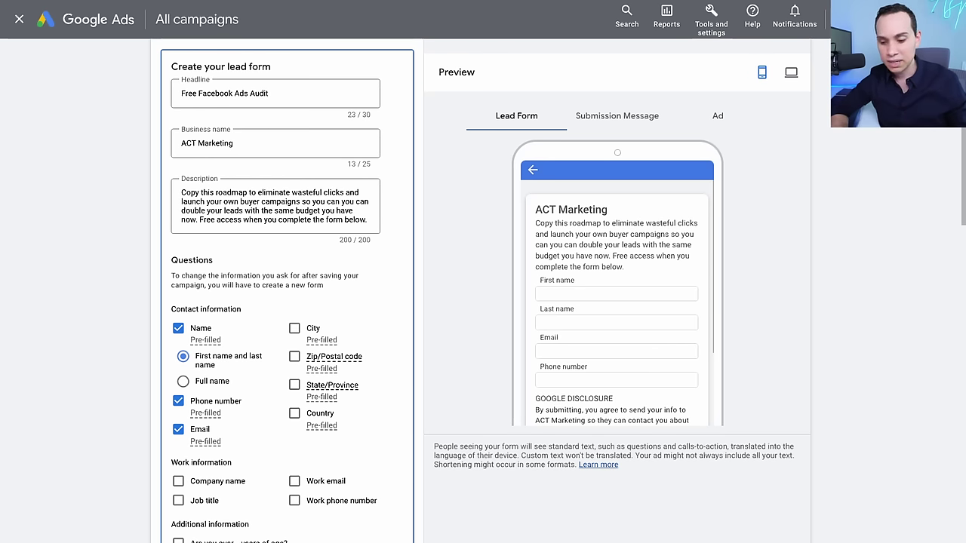
Look through the available qualifying questions under New questions, Auto, Business and Education.
{"action": "scroll", "coordinate": [287, 302], "scroll_direction": "down", "scroll_amount": 4}
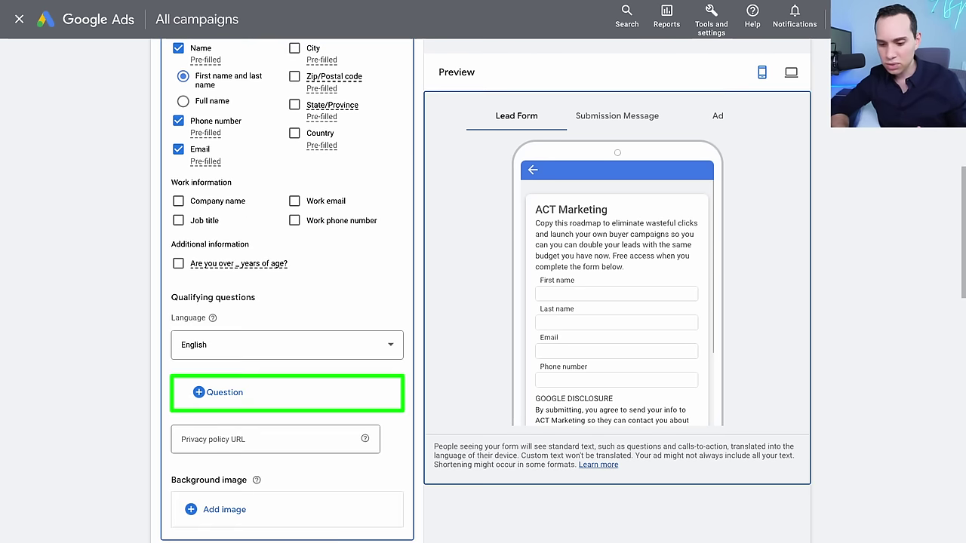
{"action": "left_click", "coordinate": [224, 393]}
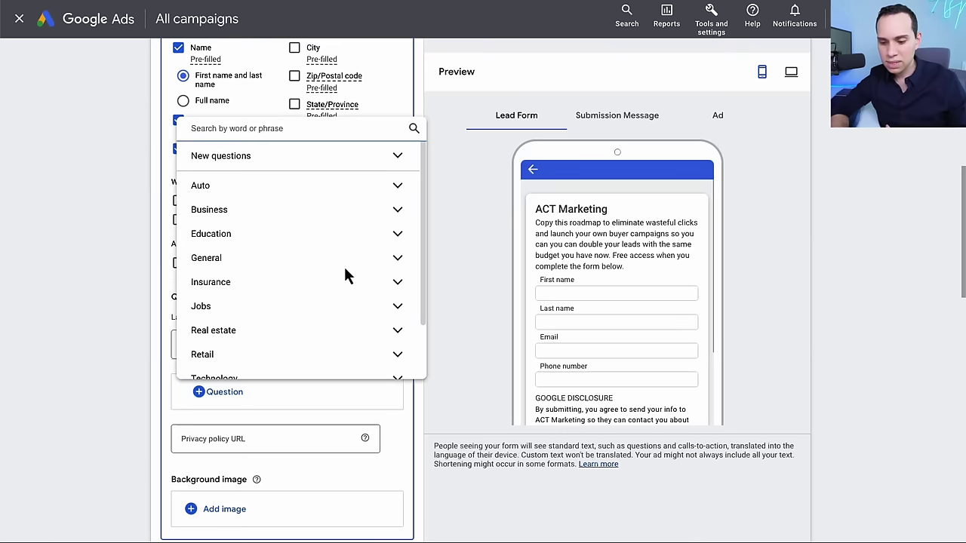
{"action": "left_click", "coordinate": [406, 162]}
{"action": "scroll", "coordinate": [398, 196], "scroll_direction": "down", "scroll_amount": 3}
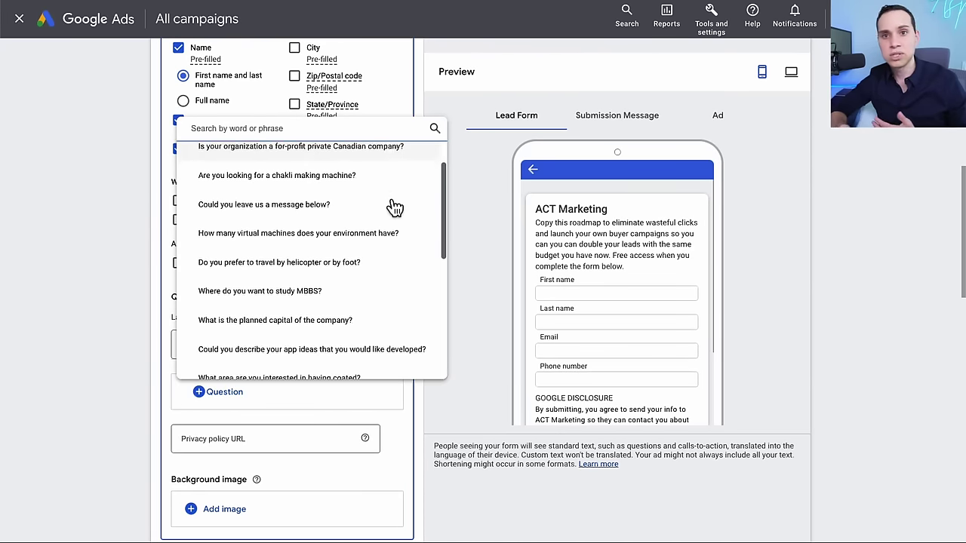
{"action": "scroll", "coordinate": [392, 208], "scroll_direction": "down", "scroll_amount": 2}
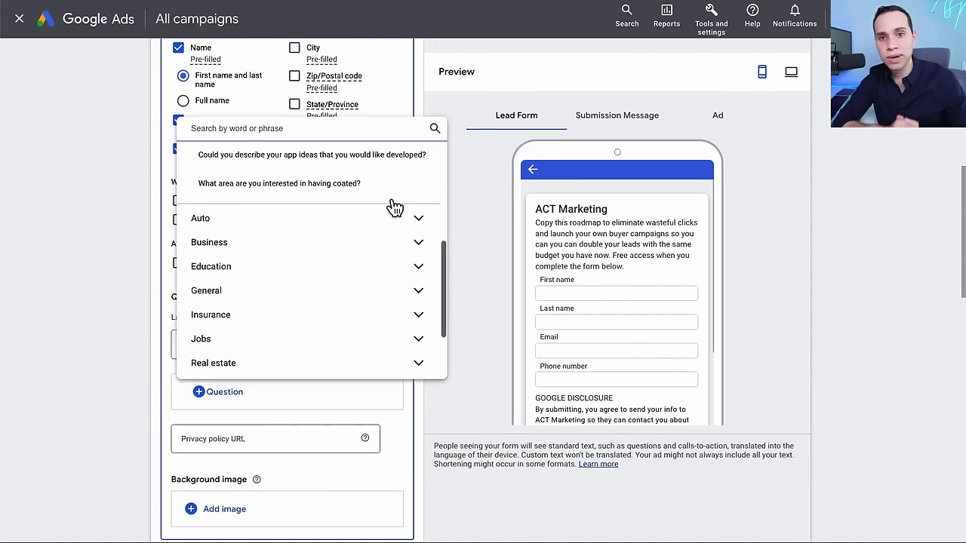
{"action": "left_click", "coordinate": [406, 218]}
{"action": "scroll", "coordinate": [408, 223], "scroll_direction": "down", "scroll_amount": 5}
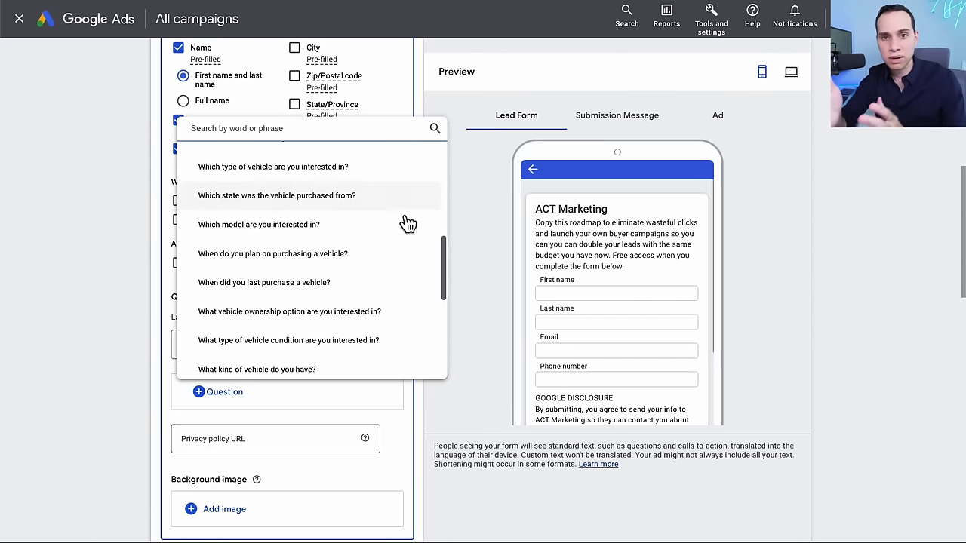
{"action": "left_click", "coordinate": [401, 243]}
{"action": "scroll", "coordinate": [399, 249], "scroll_direction": "down", "scroll_amount": 3}
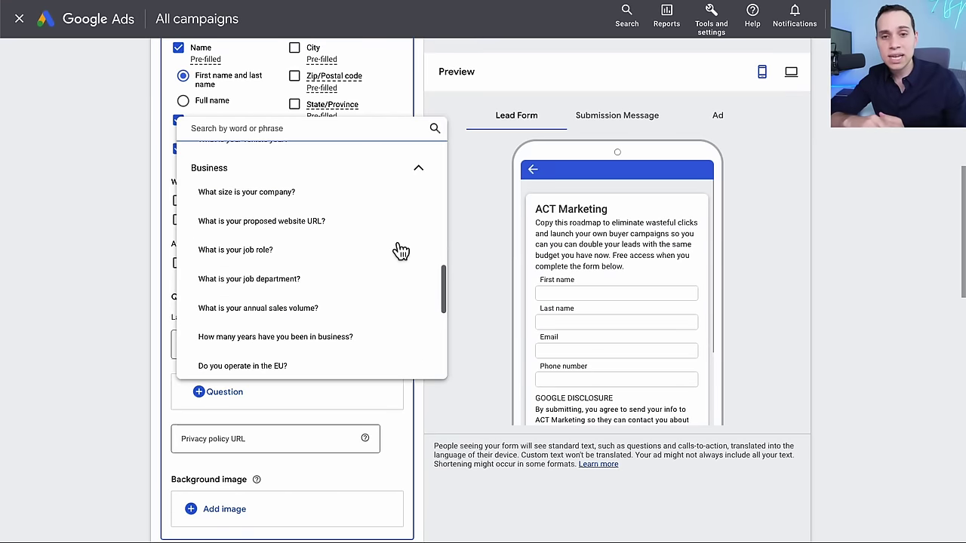
{"action": "scroll", "coordinate": [400, 251], "scroll_direction": "down", "scroll_amount": 3}
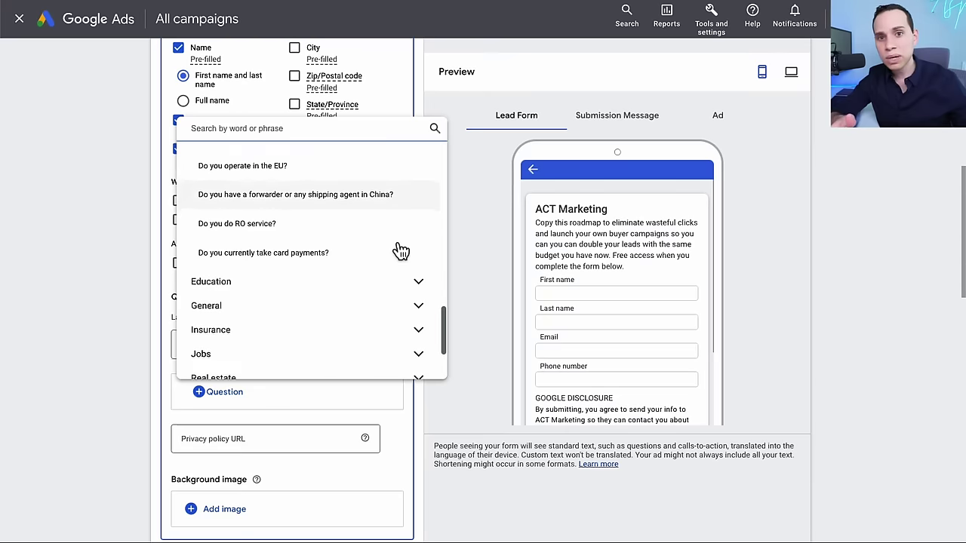
{"action": "left_click", "coordinate": [402, 237]}
{"action": "scroll", "coordinate": [402, 238], "scroll_direction": "down", "scroll_amount": 4}
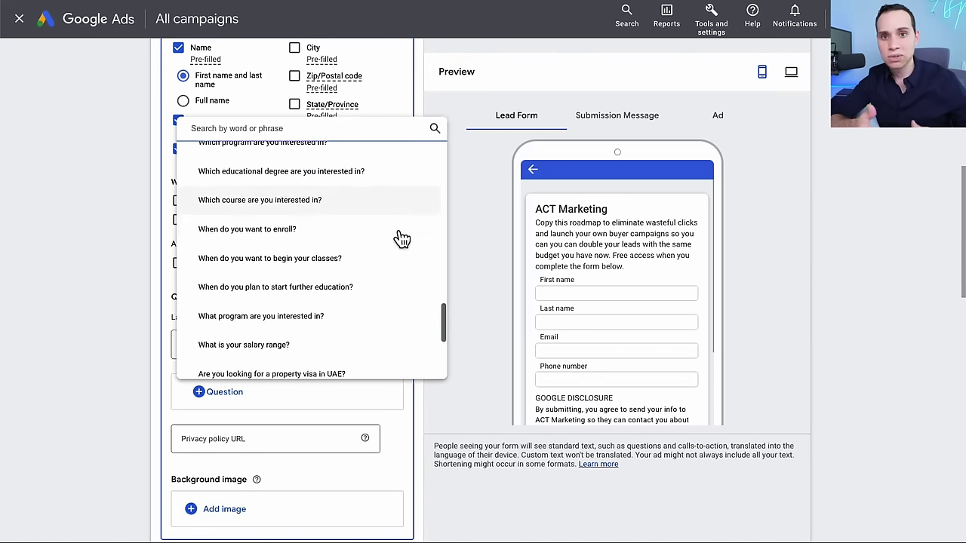
Review the suggested qualifying questions in the General, Insurance, Jobs and Real estate categories.
{"action": "scroll", "coordinate": [402, 239], "scroll_direction": "down", "scroll_amount": 2}
{"action": "left_click", "coordinate": [400, 249]}
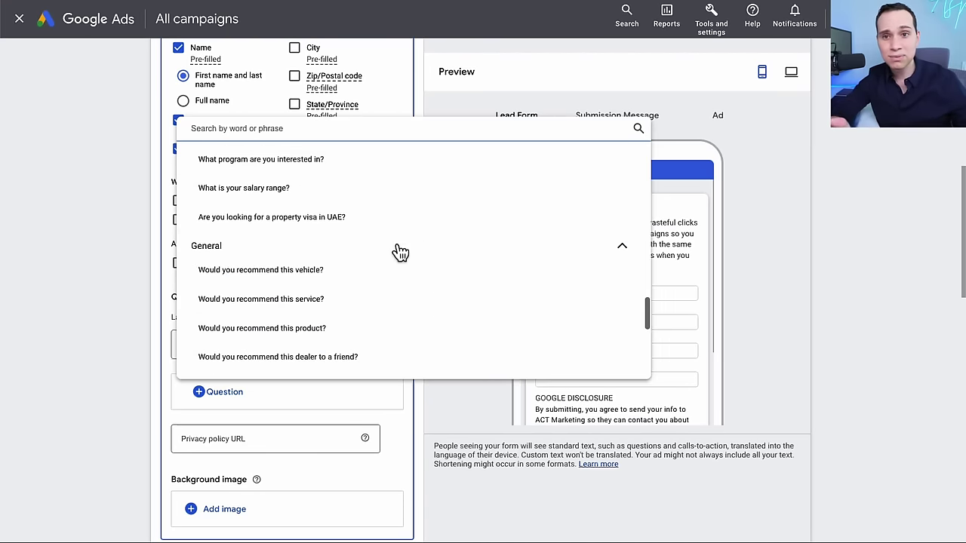
{"action": "scroll", "coordinate": [400, 251], "scroll_direction": "down", "scroll_amount": 2}
{"action": "scroll", "coordinate": [400, 251], "scroll_direction": "down", "scroll_amount": 4}
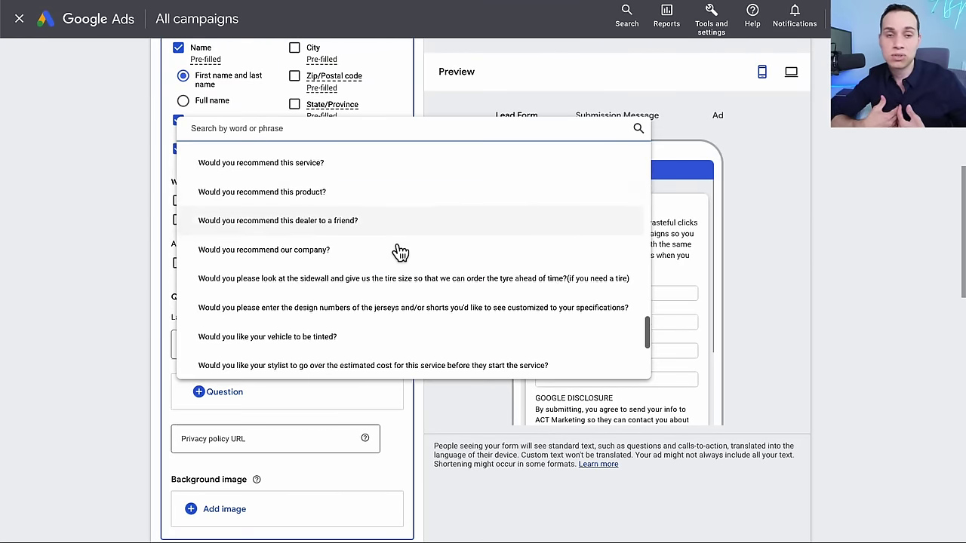
{"action": "left_click", "coordinate": [384, 277]}
{"action": "scroll", "coordinate": [382, 282], "scroll_direction": "down", "scroll_amount": 1}
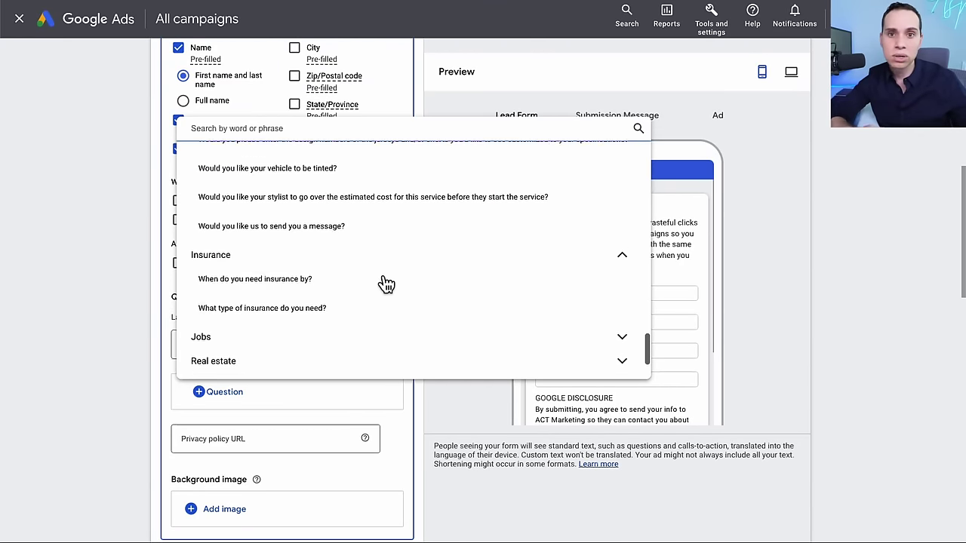
{"action": "scroll", "coordinate": [386, 266], "scroll_direction": "down", "scroll_amount": 1}
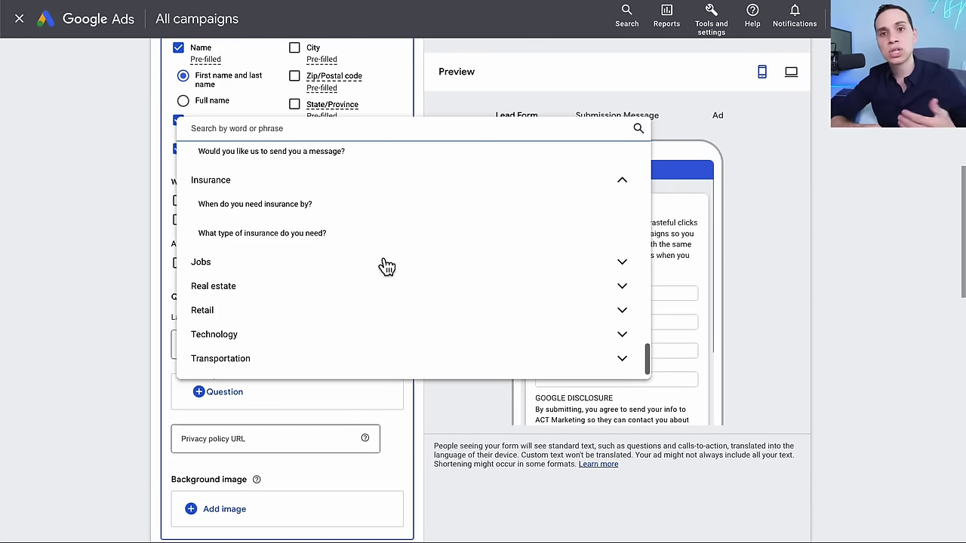
{"action": "left_click", "coordinate": [386, 267]}
{"action": "scroll", "coordinate": [386, 266], "scroll_direction": "down", "scroll_amount": 2}
{"action": "scroll", "coordinate": [385, 268], "scroll_direction": "down", "scroll_amount": 1}
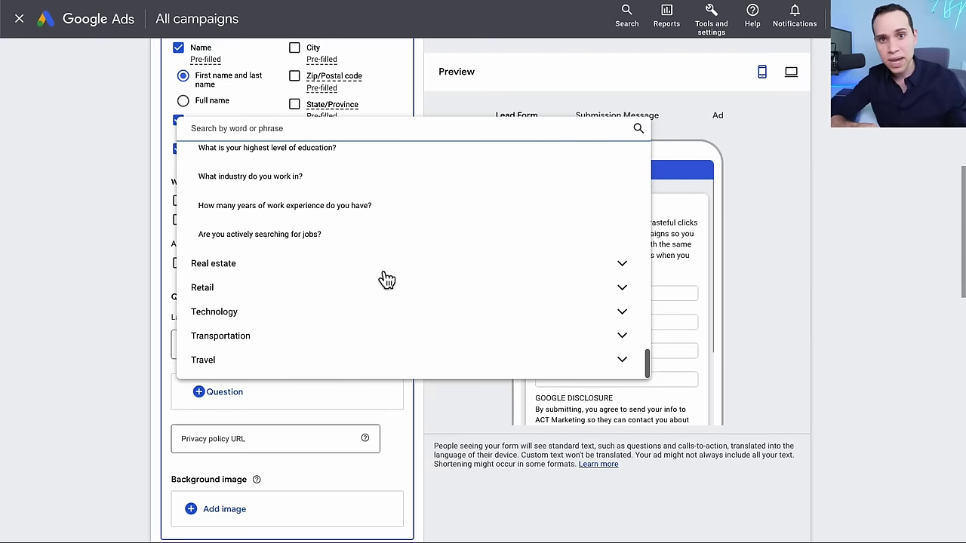
{"action": "left_click", "coordinate": [385, 272]}
{"action": "scroll", "coordinate": [385, 276], "scroll_direction": "down", "scroll_amount": 1}
{"action": "scroll", "coordinate": [386, 279], "scroll_direction": "down", "scroll_amount": 5}
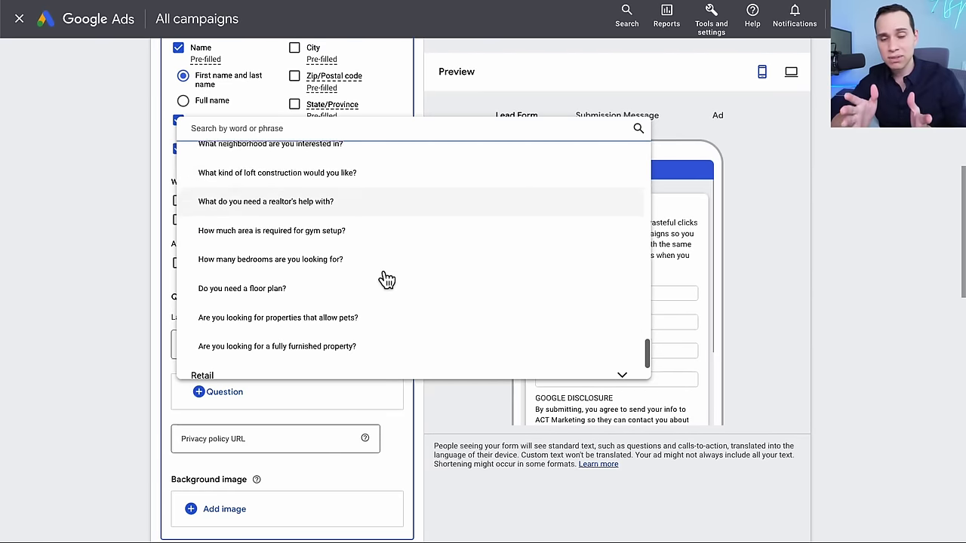
Examine the qualifying questions offered for Retail, Technology, Transportation and Travel.
{"action": "left_click", "coordinate": [388, 289]}
{"action": "scroll", "coordinate": [393, 294], "scroll_direction": "down", "scroll_amount": 4}
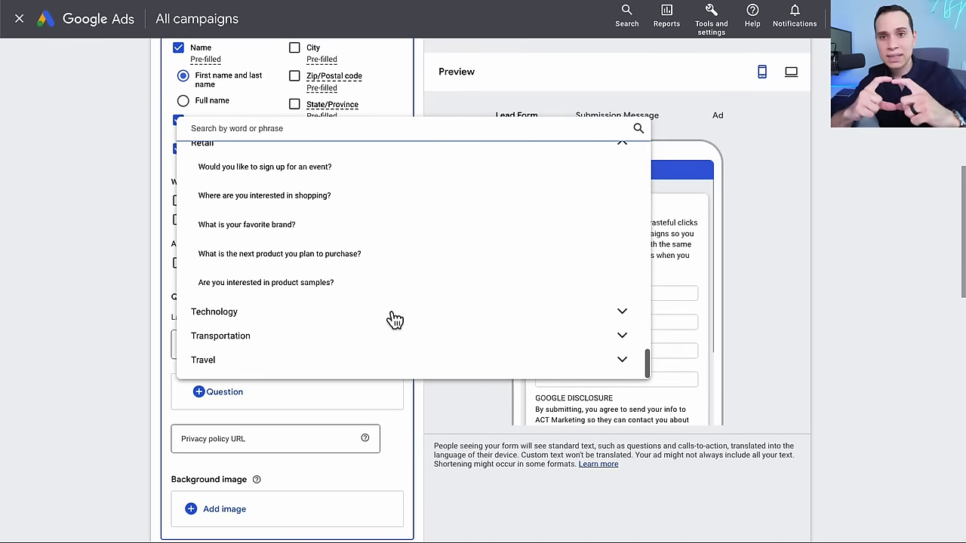
{"action": "left_click", "coordinate": [394, 318]}
{"action": "scroll", "coordinate": [395, 321], "scroll_direction": "down", "scroll_amount": 2}
{"action": "scroll", "coordinate": [431, 280], "scroll_direction": "down", "scroll_amount": 2}
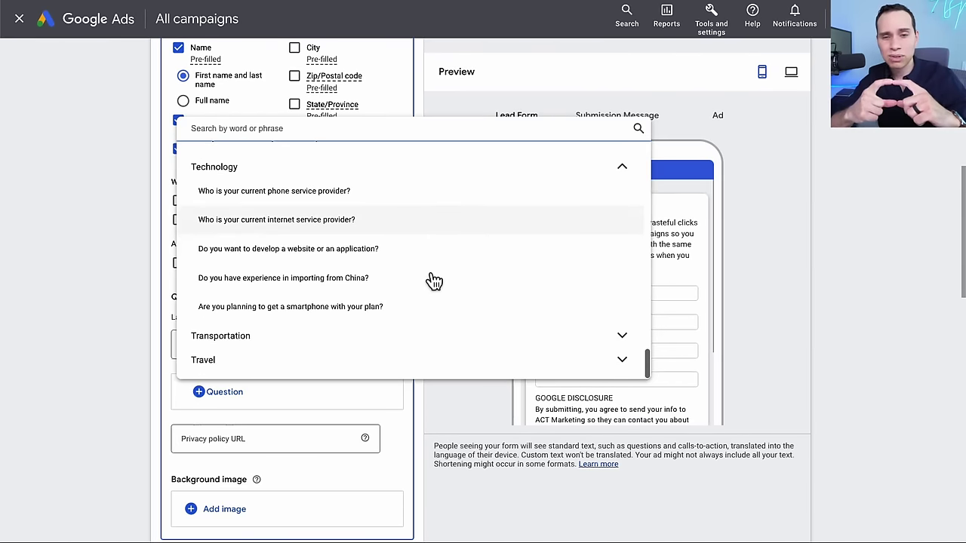
{"action": "left_click", "coordinate": [424, 341]}
{"action": "scroll", "coordinate": [445, 327], "scroll_direction": "down", "scroll_amount": 2}
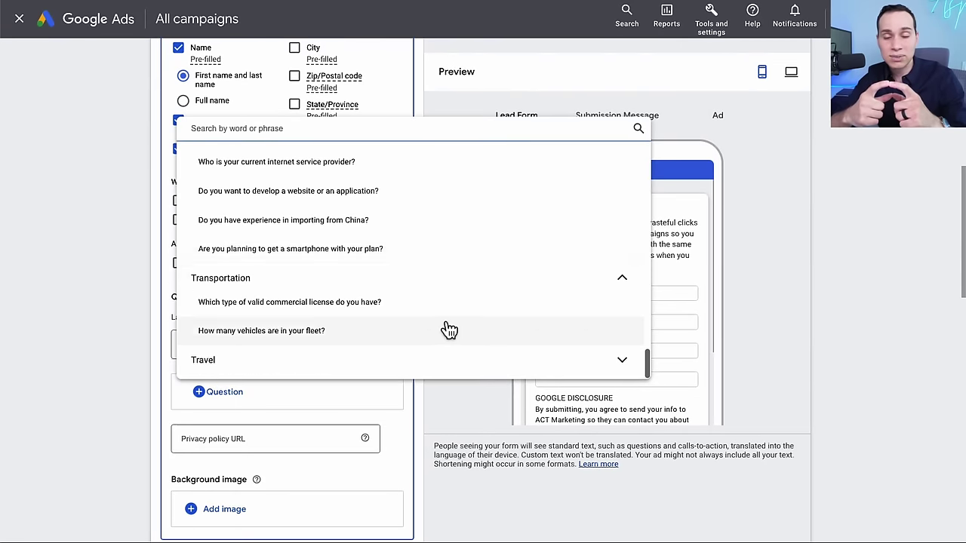
{"action": "left_click", "coordinate": [441, 362]}
{"action": "scroll", "coordinate": [442, 375], "scroll_direction": "down", "scroll_amount": 3}
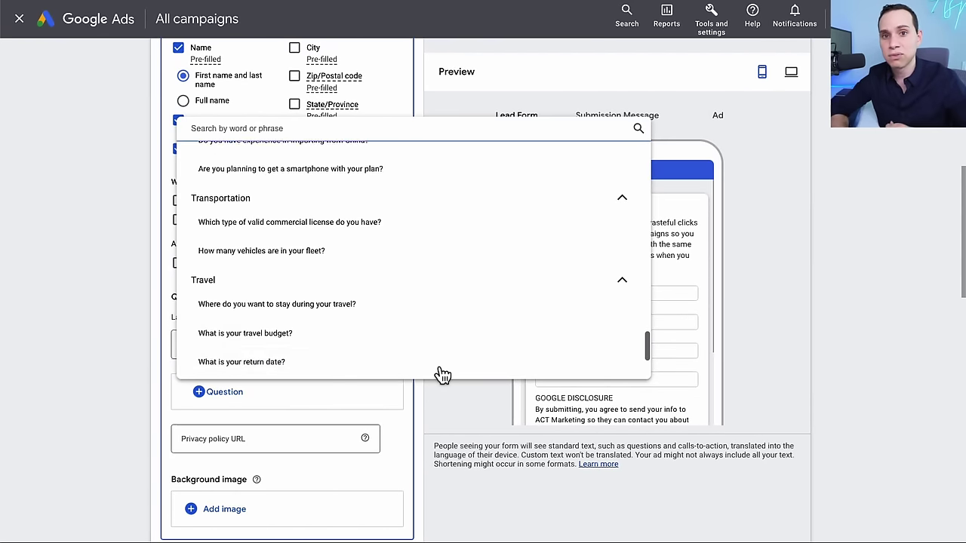
Leave the qualifying question list and enter the website's privacy policy page as the lead form's privacy policy URL.
{"action": "scroll", "coordinate": [442, 375], "scroll_direction": "down", "scroll_amount": 4}
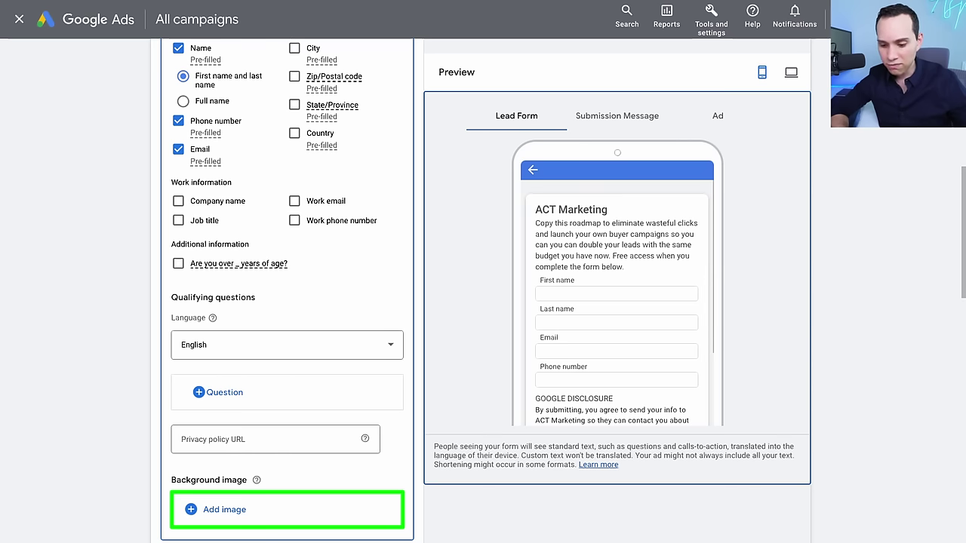
{"action": "left_click", "coordinate": [272, 439]}
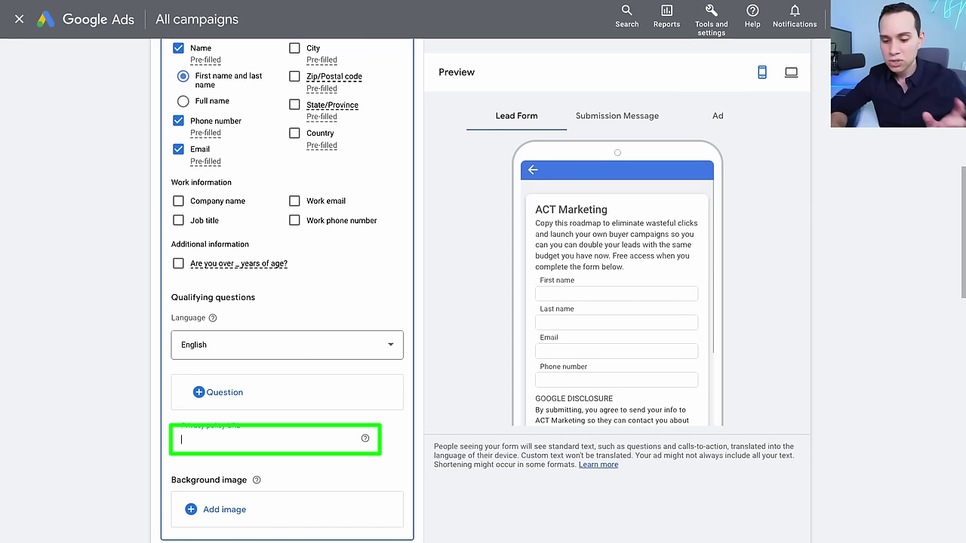
{"action": "type", "text": "https://jasonwhaling.com/privacy-policy/"}
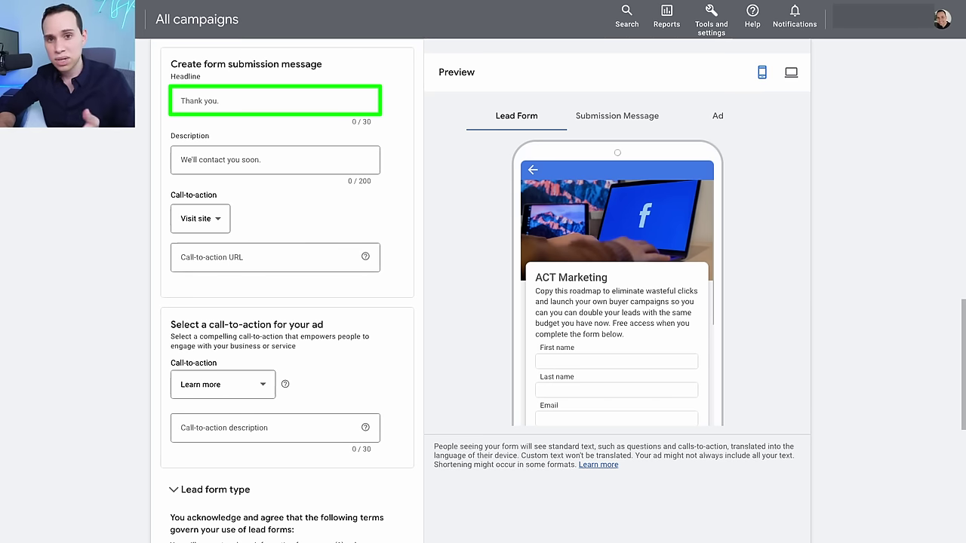
Set the submission headline to "CONFIRMED! Check Your Inbox" and write a description promising the audit within 5 minutes and directing people to the insider training.
{"action": "left_click", "coordinate": [275, 100]}
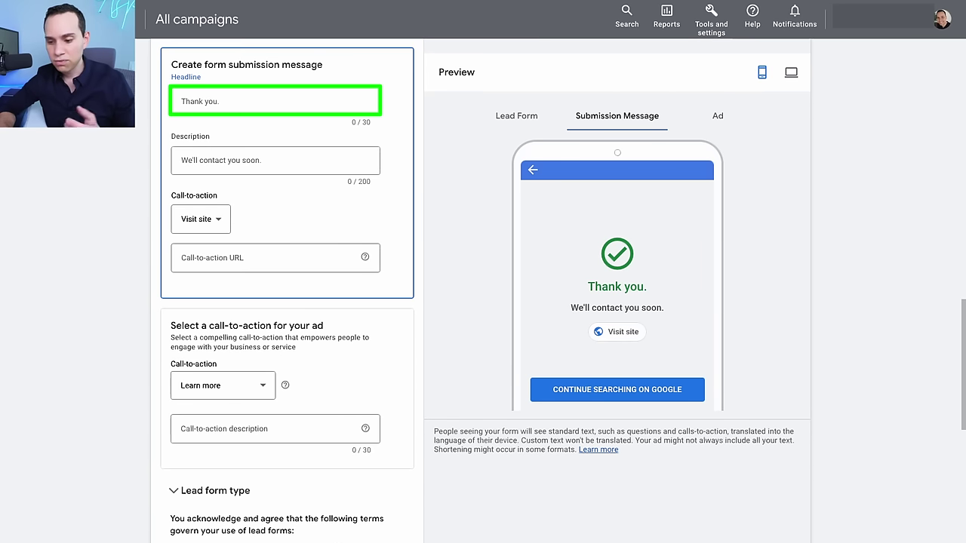
{"action": "type", "text": "CONFIRMED! Check Your Inbox"}
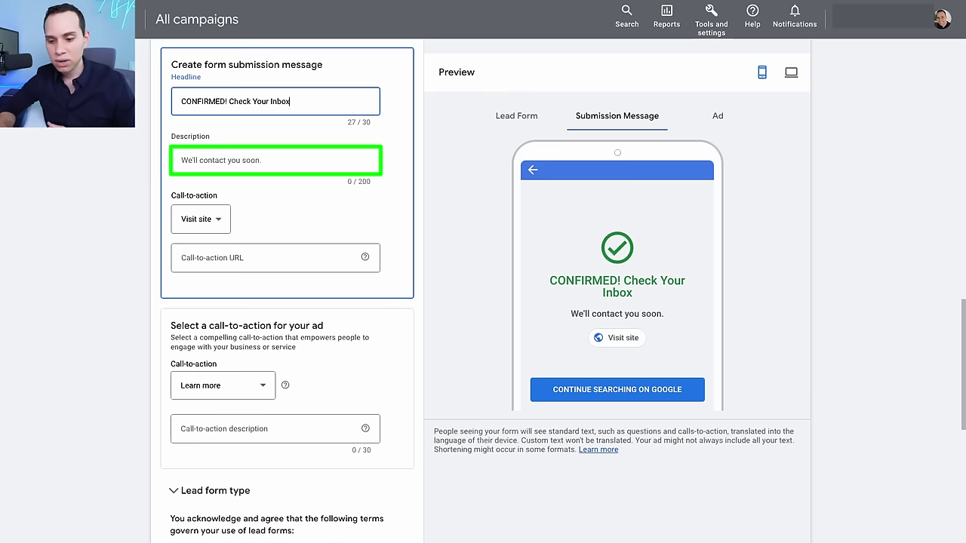
{"action": "key", "text": "Tab"}
{"action": "type", "text": "Your Audit is on the way in the next 5 Minutes. Right now watch this insider training to get the most out of your audit. Click Learn More Now."}
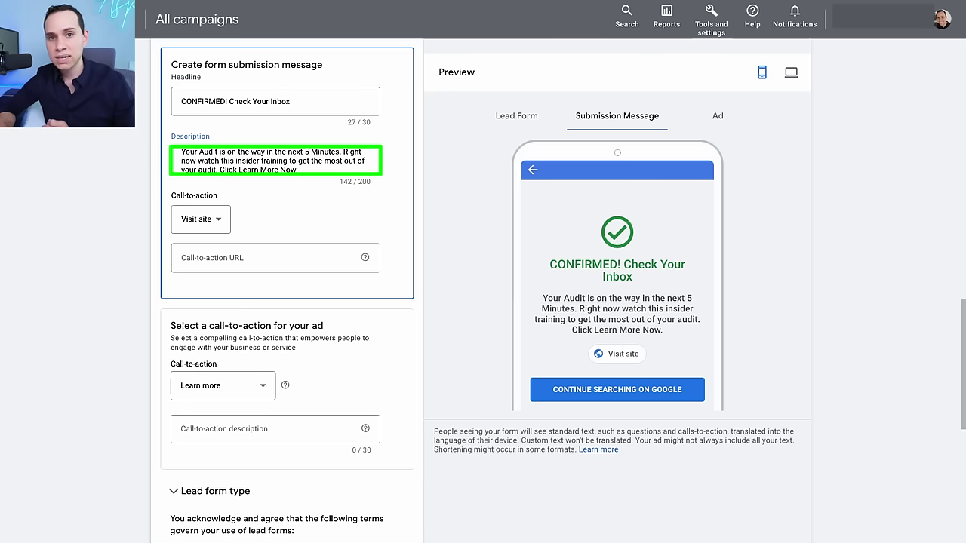
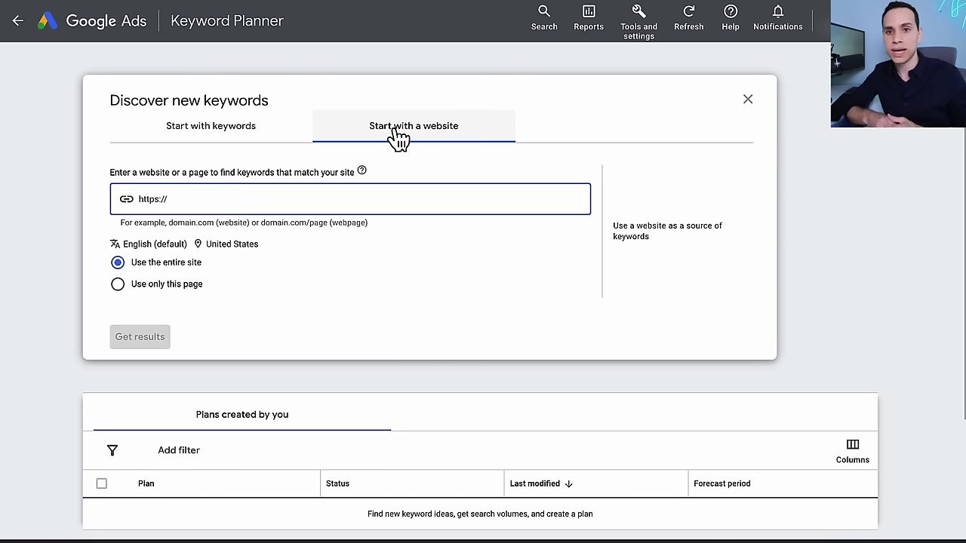
Discover new keywords from Facebook Ads Agency, Facebook Ads Manager and Facebook Ads Management Company, and close the keyword refinement options.
{"action": "left_click", "coordinate": [242, 141]}
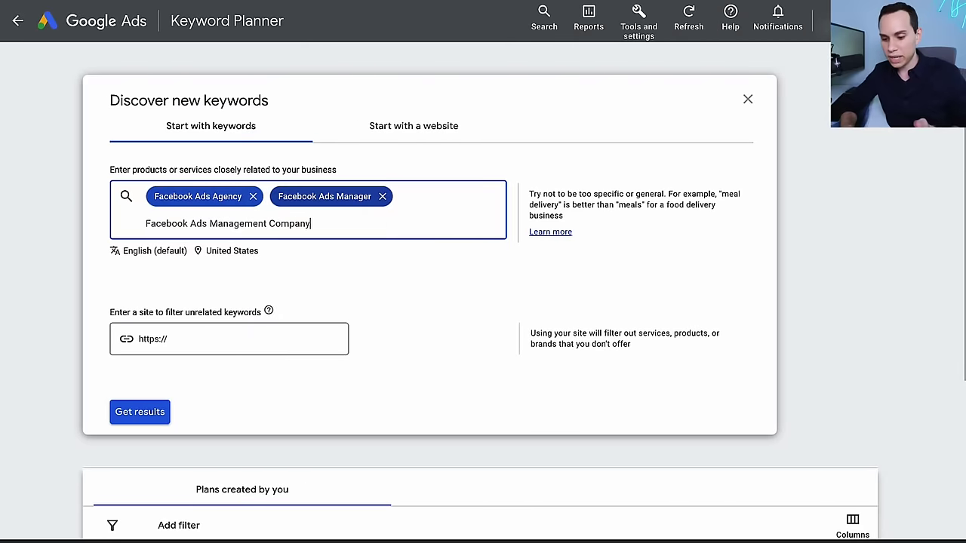
{"action": "key", "text": "Return"}
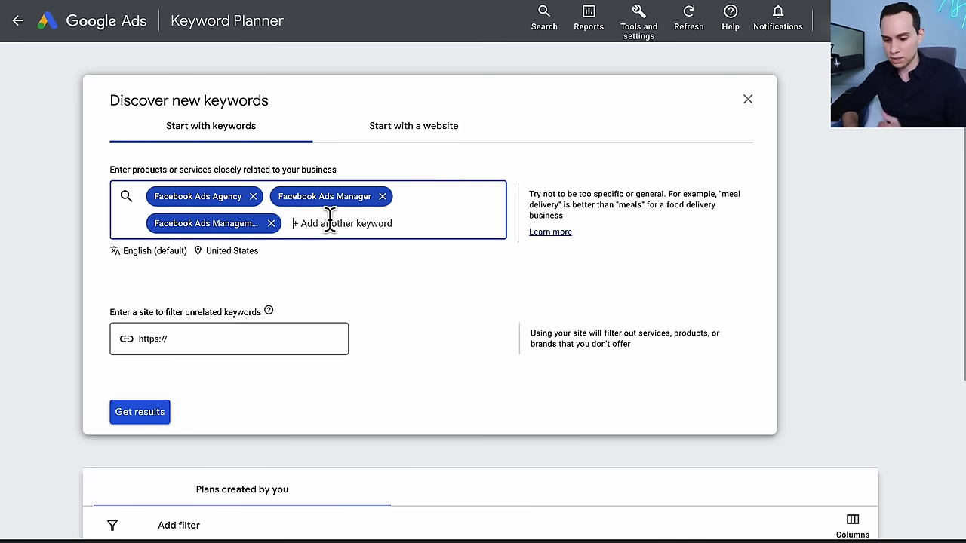
{"action": "left_click", "coordinate": [143, 420]}
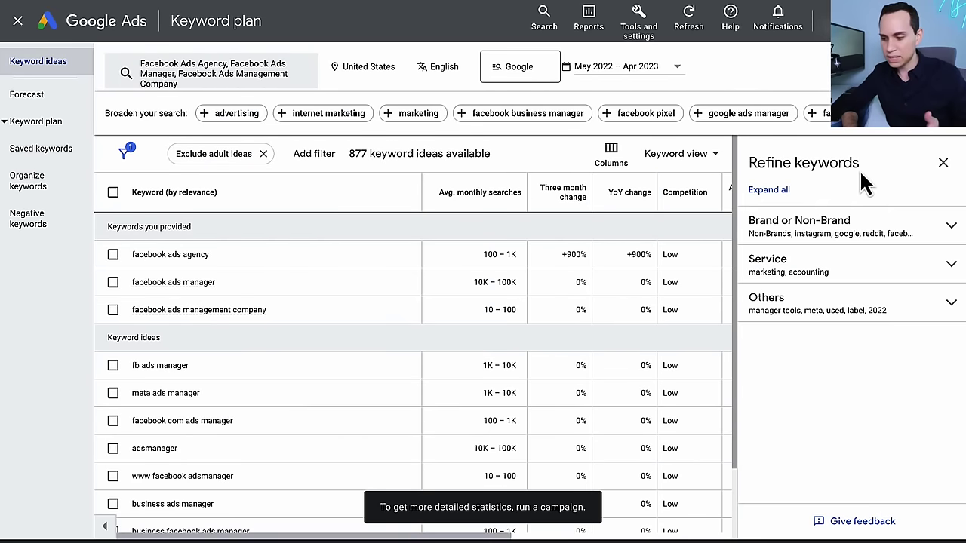
{"action": "left_click", "coordinate": [944, 166]}
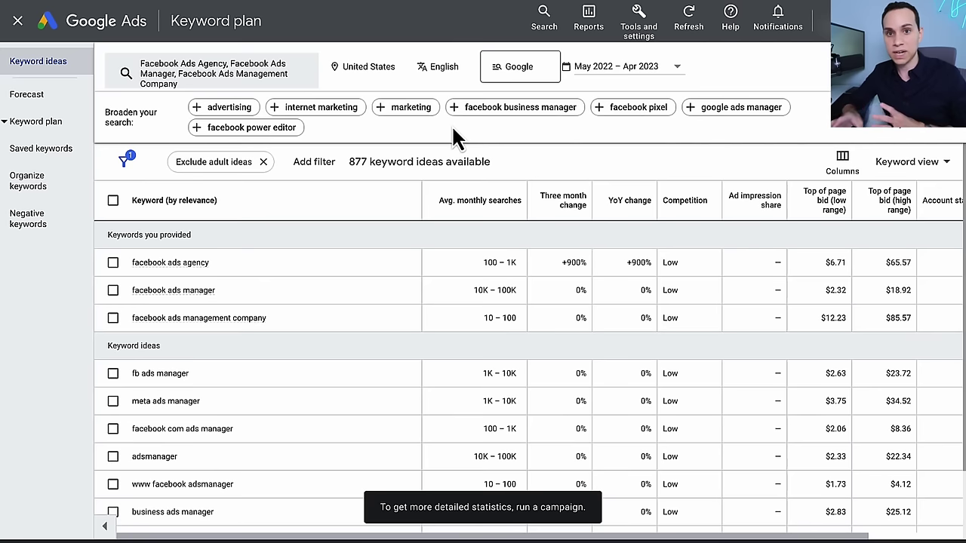
Review the options for adding more seed keywords or starting from a website, leaving the search as it is.
{"action": "left_click", "coordinate": [250, 80]}
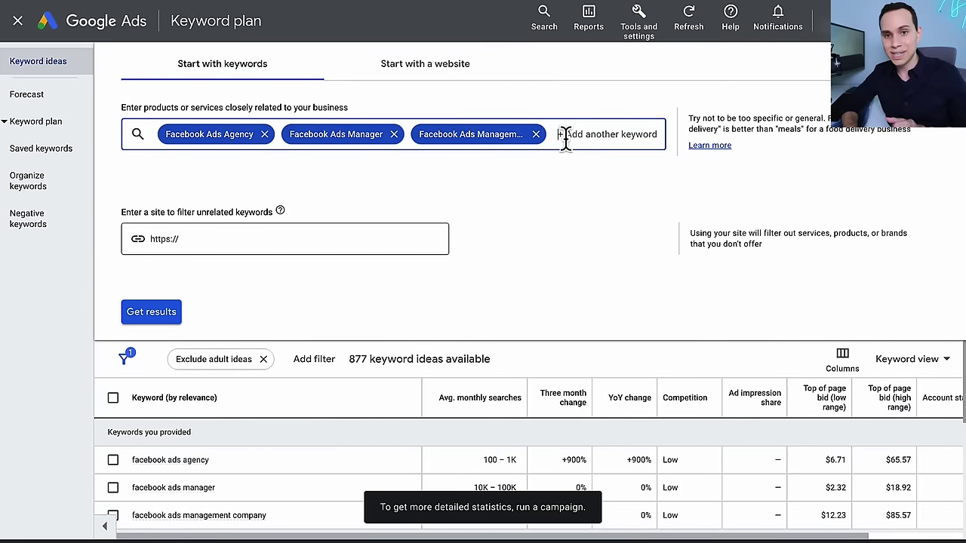
{"action": "left_click", "coordinate": [448, 76]}
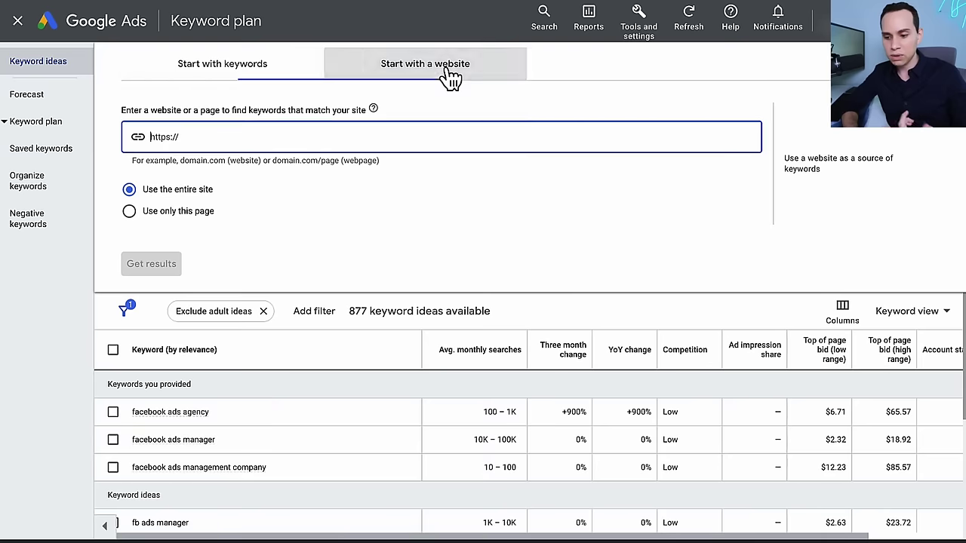
{"action": "left_click", "coordinate": [264, 74]}
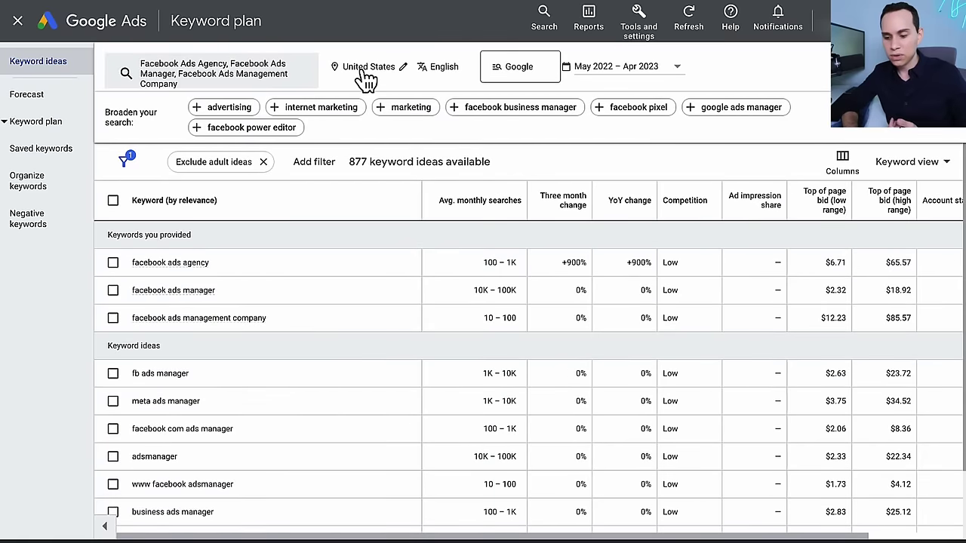
Review the keyword plan's location, language and search network options, keeping United States, English and Google.
{"action": "left_click", "coordinate": [361, 68]}
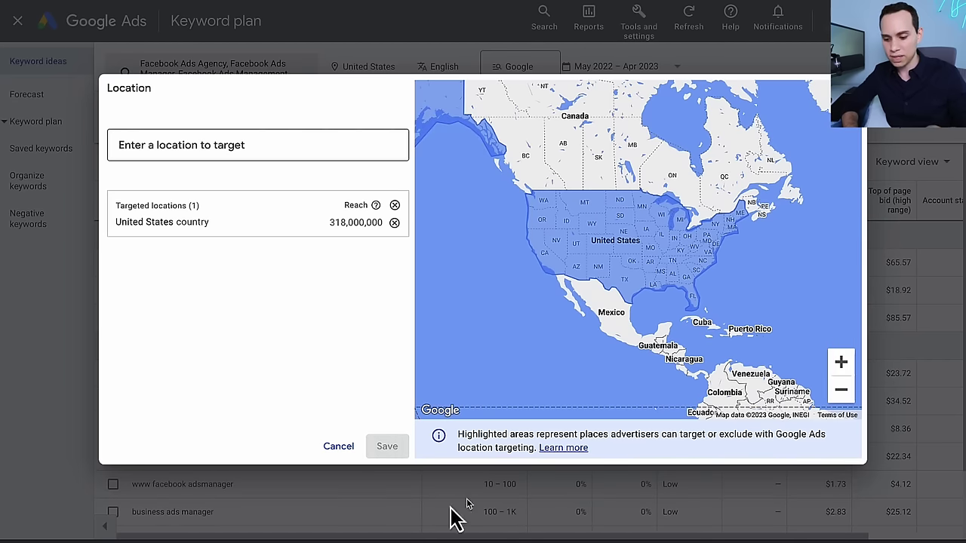
{"action": "left_click", "coordinate": [335, 446]}
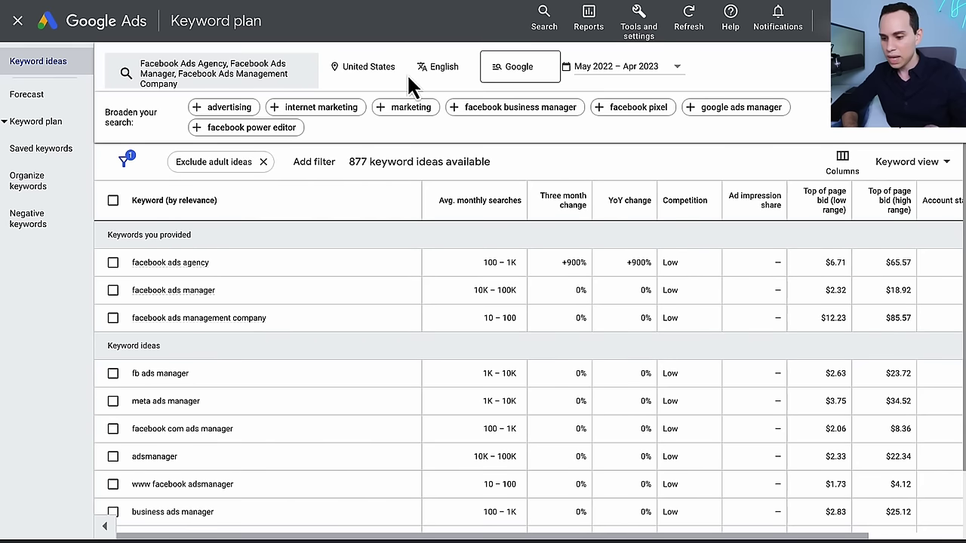
{"action": "left_click", "coordinate": [442, 69]}
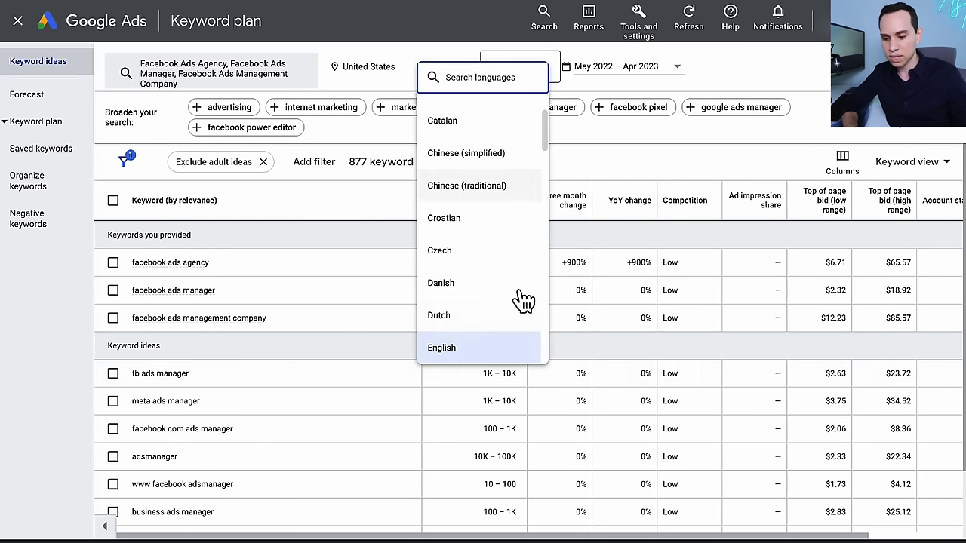
{"action": "left_click", "coordinate": [613, 271]}
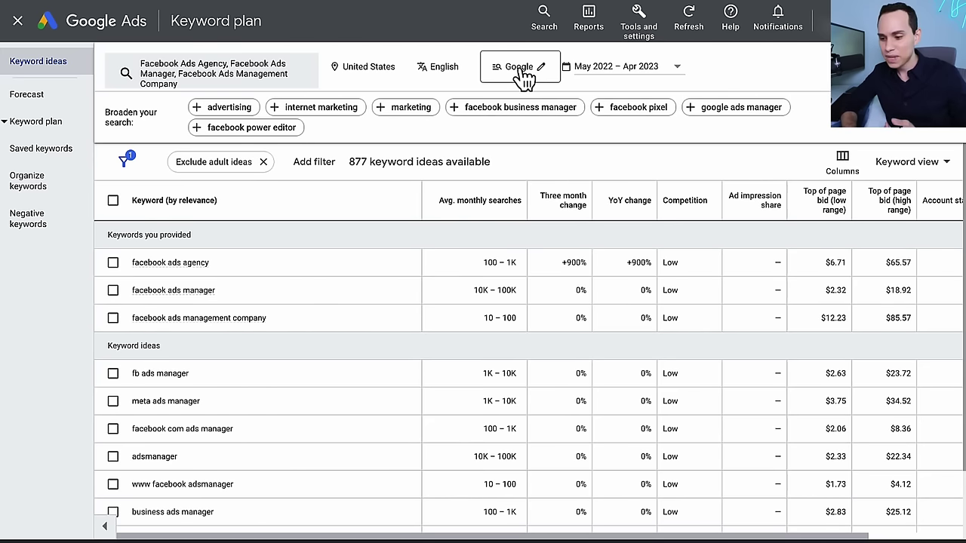
{"action": "left_click", "coordinate": [531, 69]}
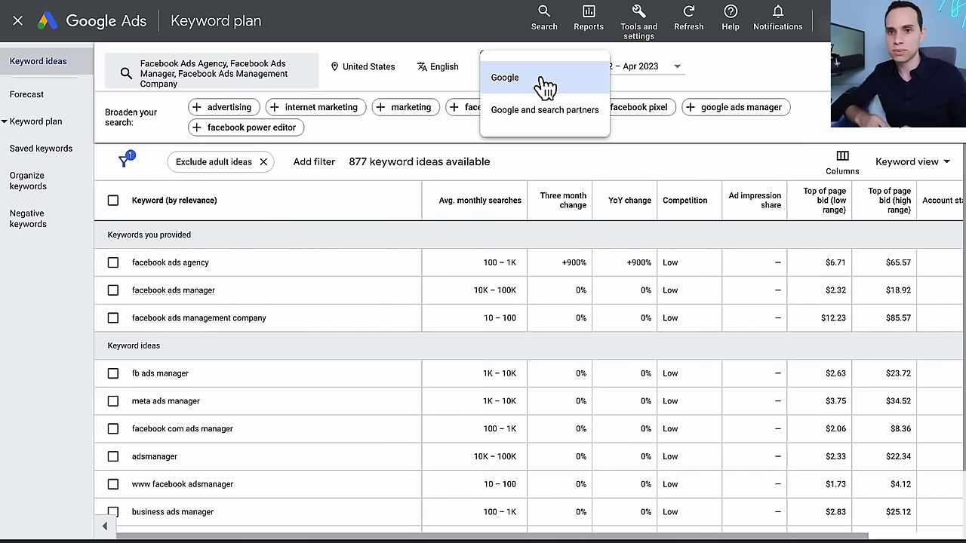
{"action": "left_click", "coordinate": [543, 81]}
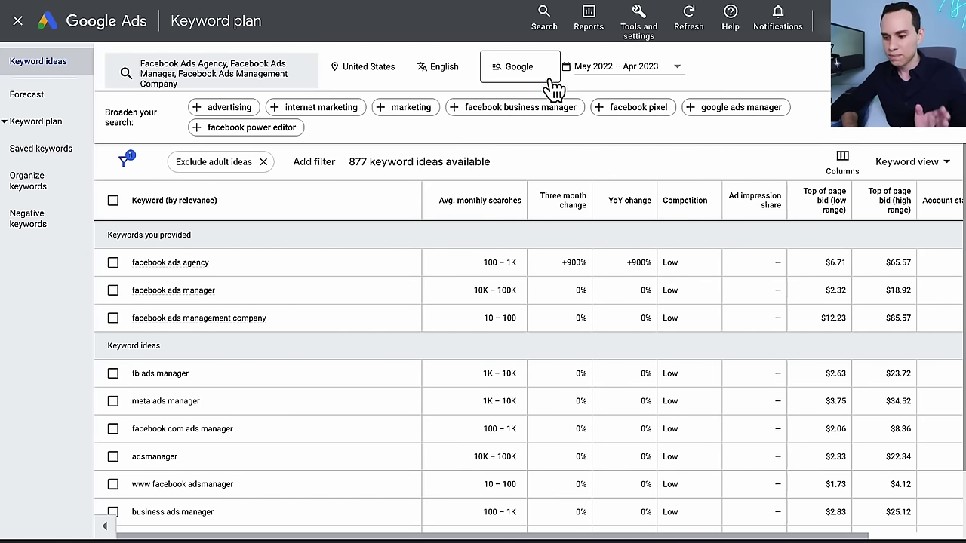
Set the keyword plan's date range to All available and add the "Exclude keywords in my account" filter.
{"action": "left_click", "coordinate": [659, 68]}
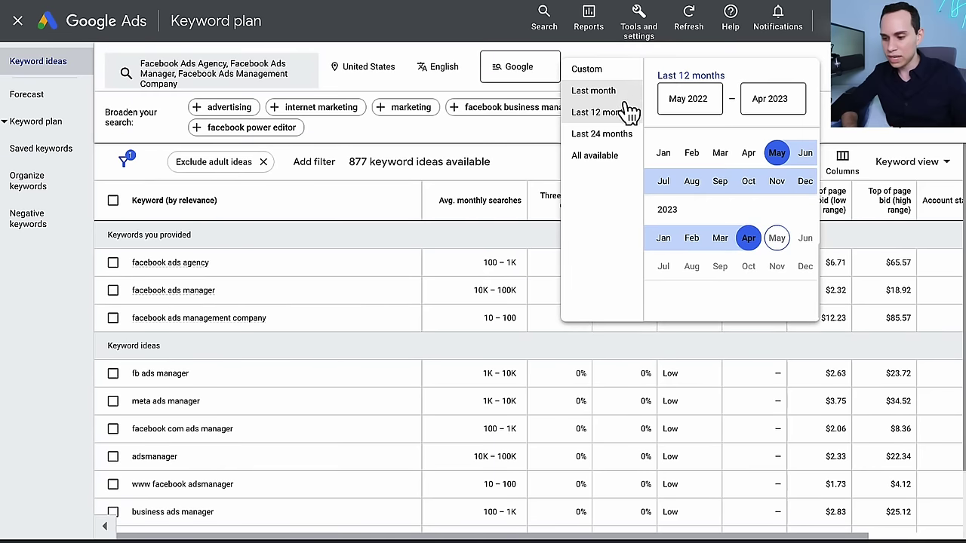
{"action": "left_click", "coordinate": [599, 157]}
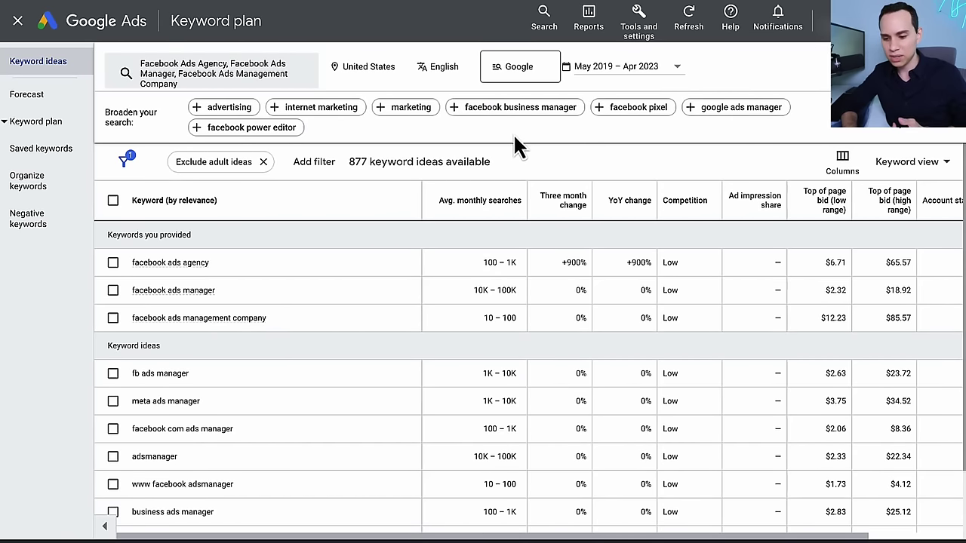
{"action": "left_click", "coordinate": [316, 170]}
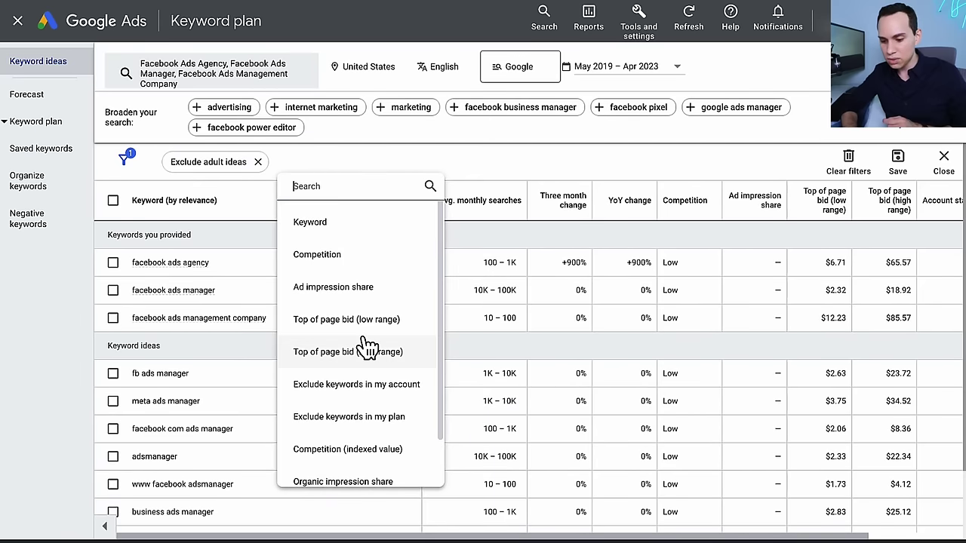
{"action": "scroll", "coordinate": [359, 345], "scroll_direction": "down", "scroll_amount": 1}
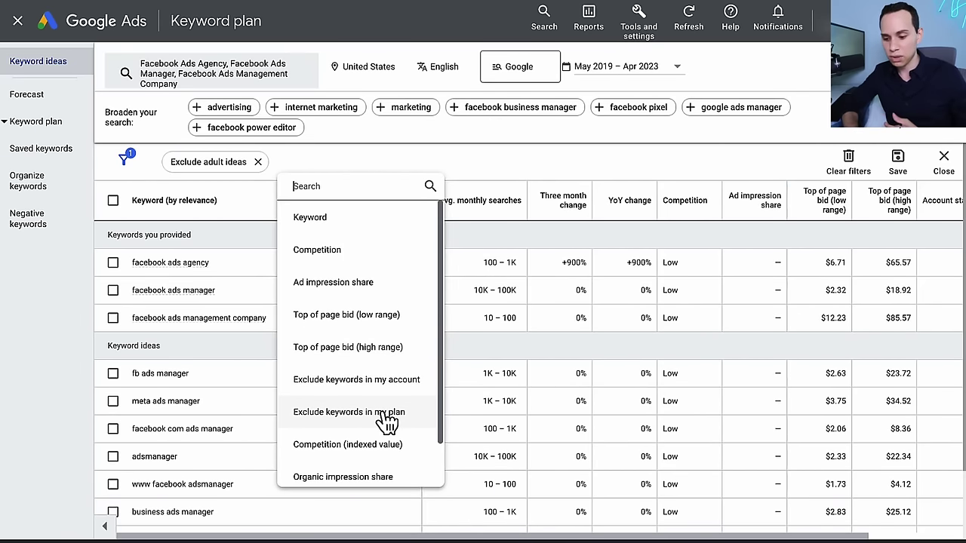
{"action": "left_click", "coordinate": [385, 379]}
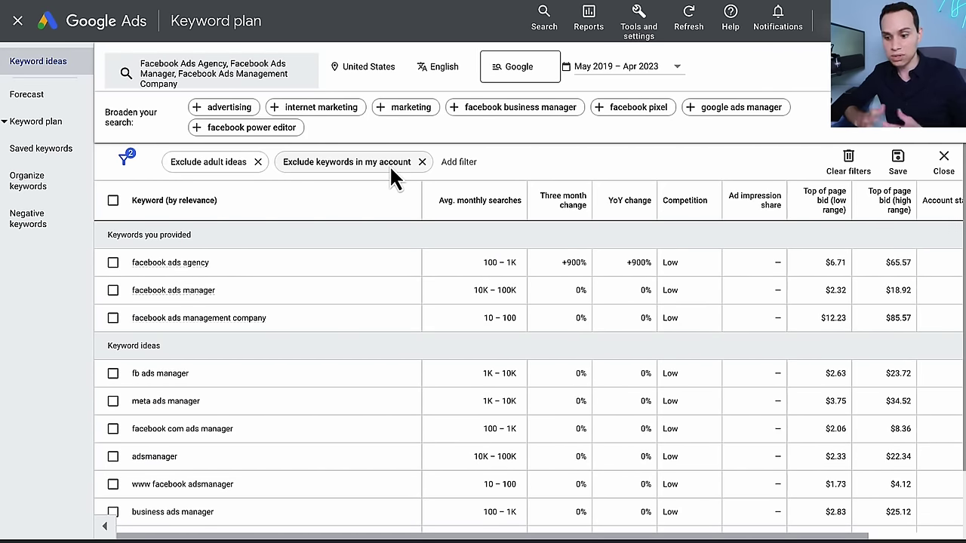
{"action": "left_click", "coordinate": [767, 139]}
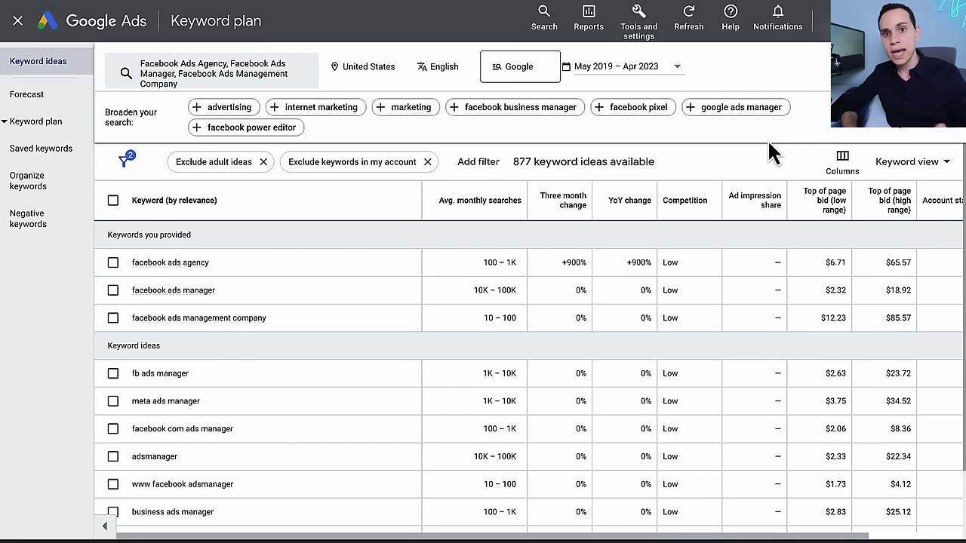
Refine the keyword ideas by brand, excluding the reddit and google platforms.
{"action": "left_click", "coordinate": [918, 125]}
{"action": "scroll", "coordinate": [815, 252], "scroll_direction": "down", "scroll_amount": 2}
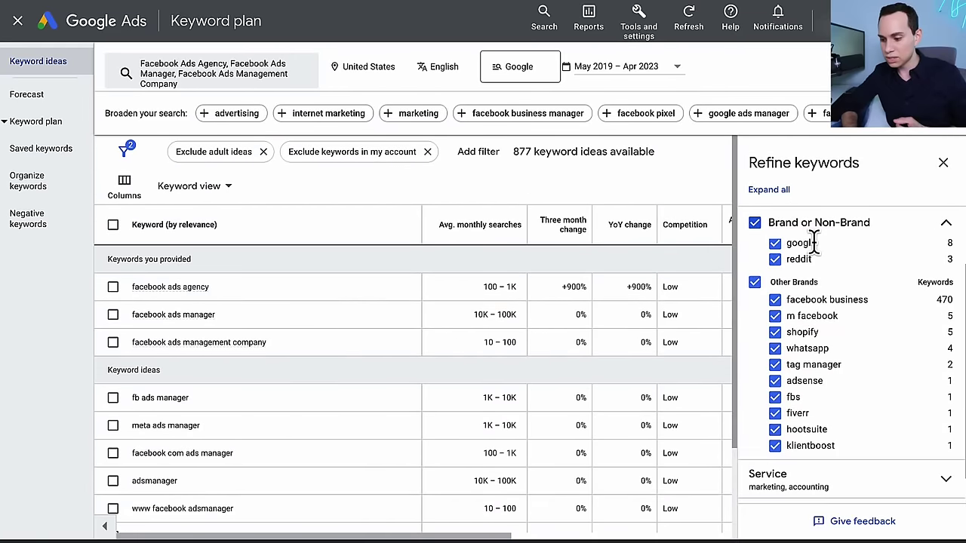
{"action": "scroll", "coordinate": [792, 302], "scroll_direction": "up", "scroll_amount": 2}
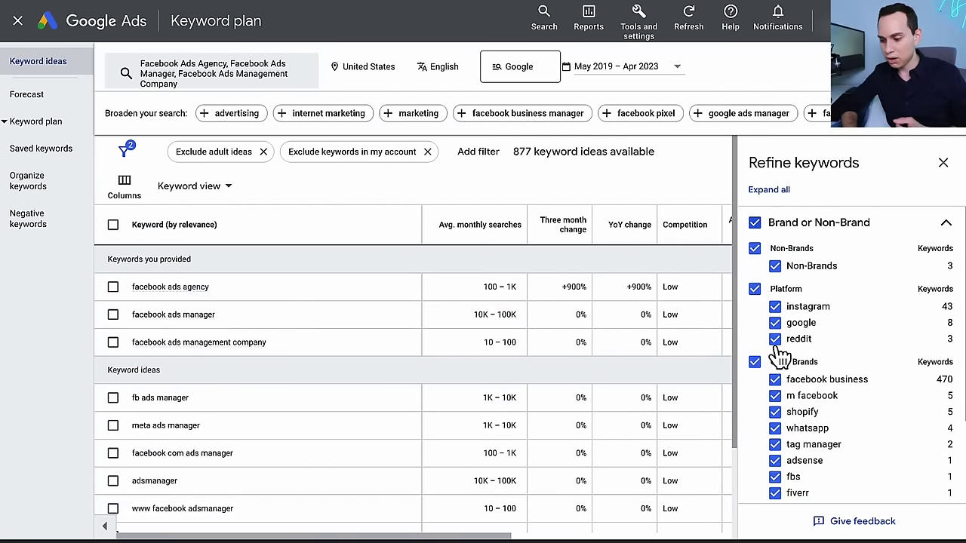
{"action": "left_click", "coordinate": [775, 339]}
{"action": "left_click", "coordinate": [775, 323]}
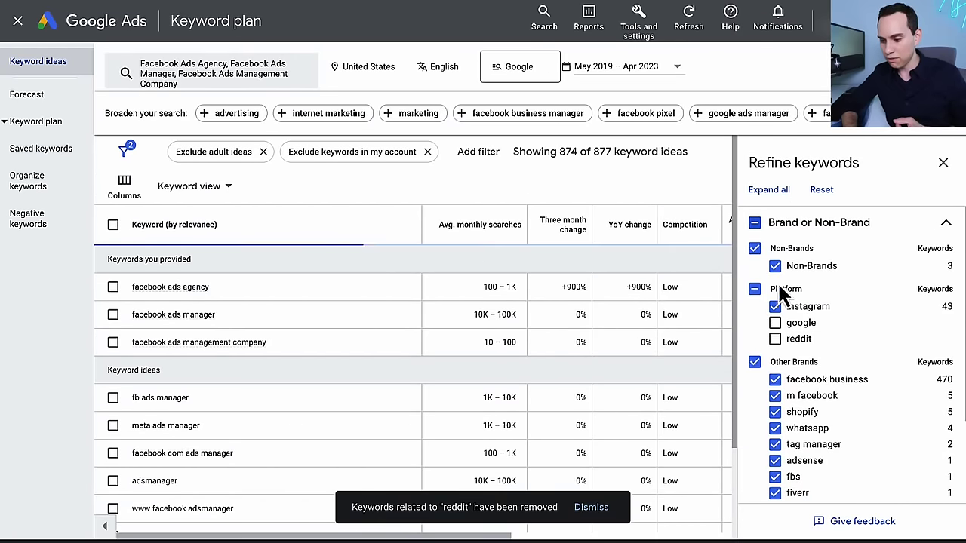
Exclude whatsapp, tag manager, adsense, fiverr, hootsuite and klientboost from the other brands, keeping shopify included.
{"action": "scroll", "coordinate": [774, 326], "scroll_direction": "down", "scroll_amount": 2}
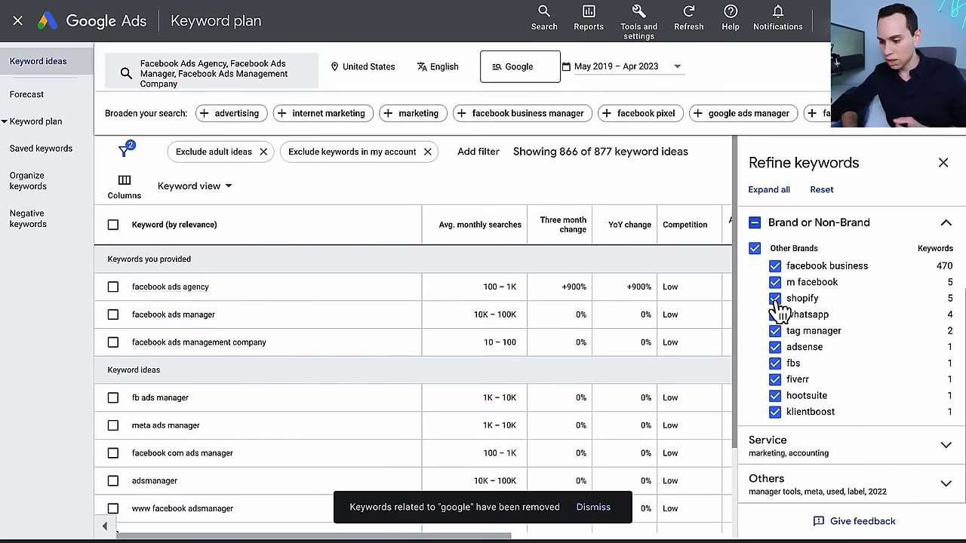
{"action": "left_click", "coordinate": [776, 299]}
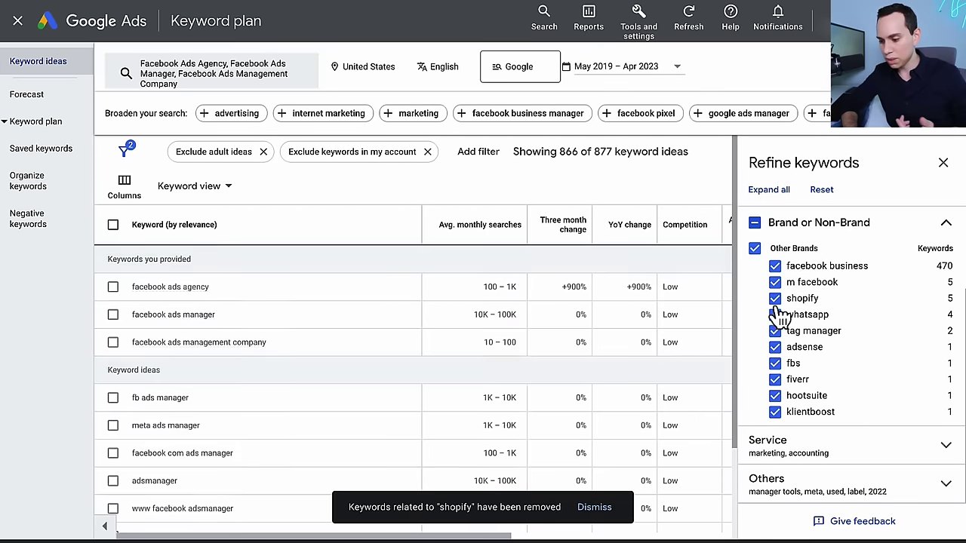
{"action": "left_click", "coordinate": [776, 317]}
{"action": "left_click", "coordinate": [776, 332]}
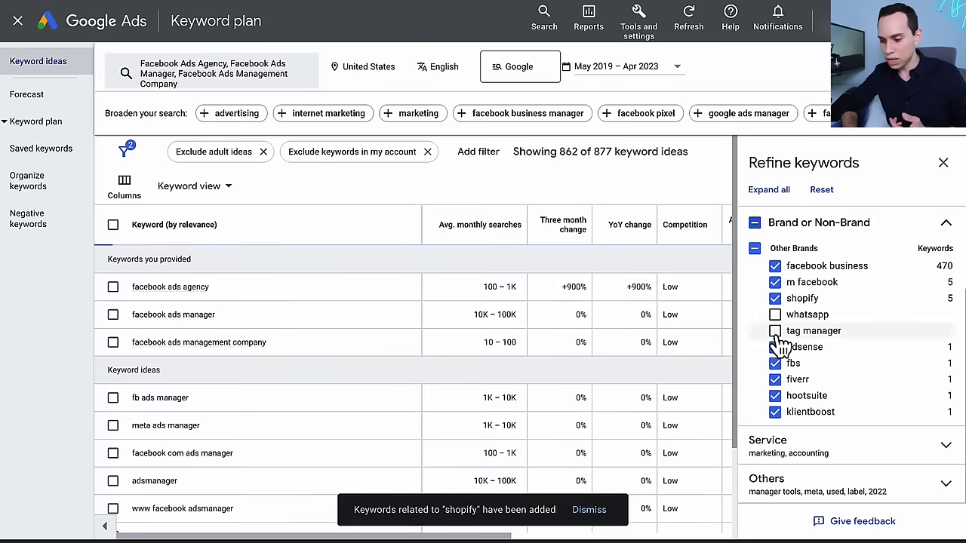
{"action": "left_click", "coordinate": [776, 348]}
{"action": "left_click", "coordinate": [777, 395]}
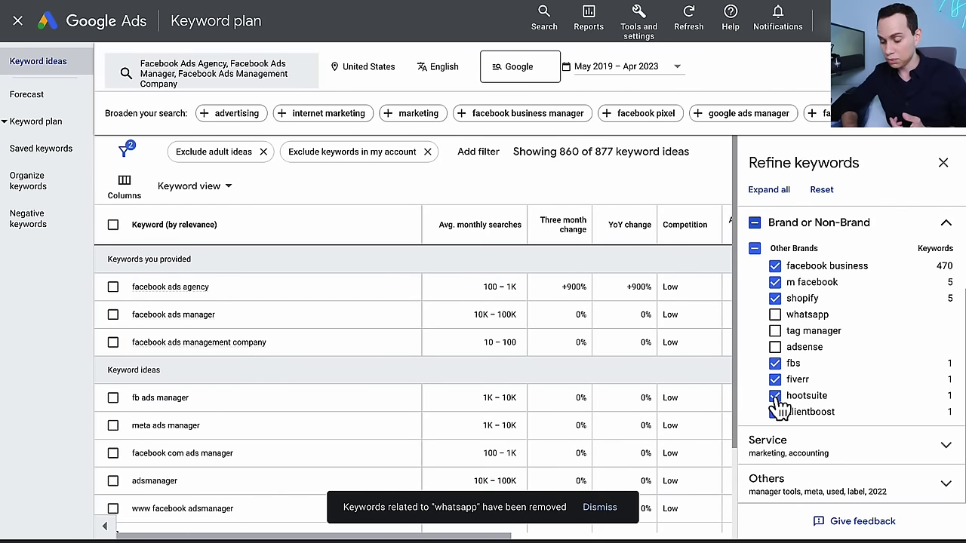
{"action": "left_click", "coordinate": [776, 396]}
{"action": "left_click", "coordinate": [775, 379]}
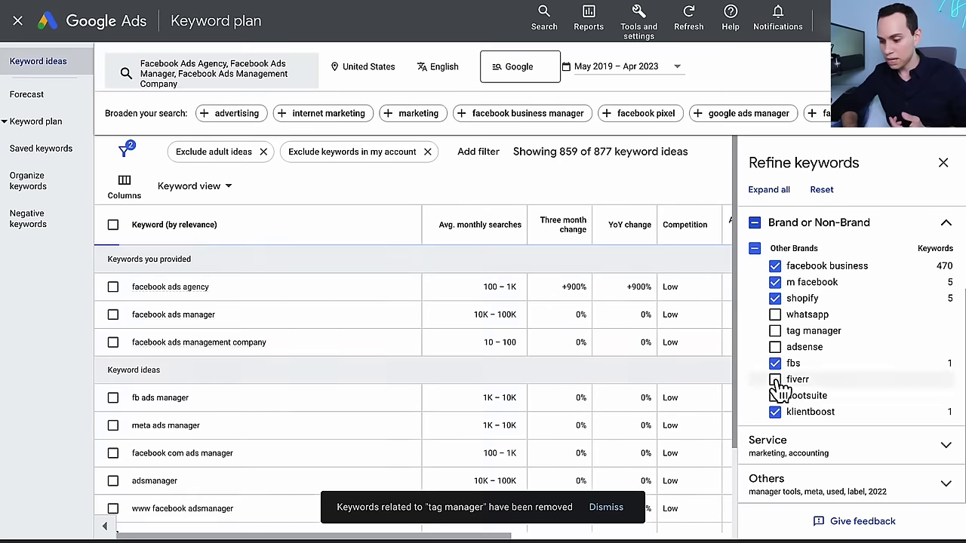
{"action": "left_click", "coordinate": [775, 412]}
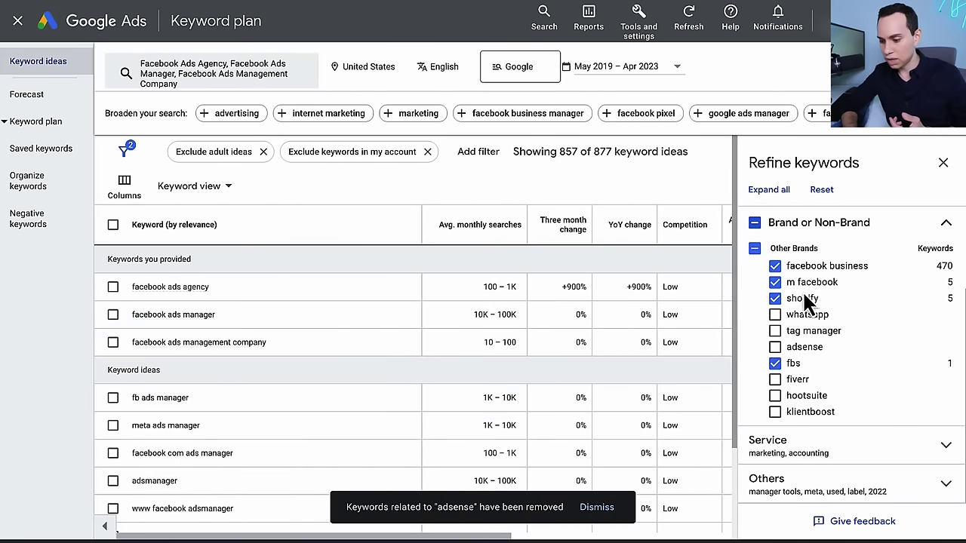
Exclude accounting from the Service keywords, keeping marketing included.
{"action": "scroll", "coordinate": [800, 290], "scroll_direction": "up", "scroll_amount": 2}
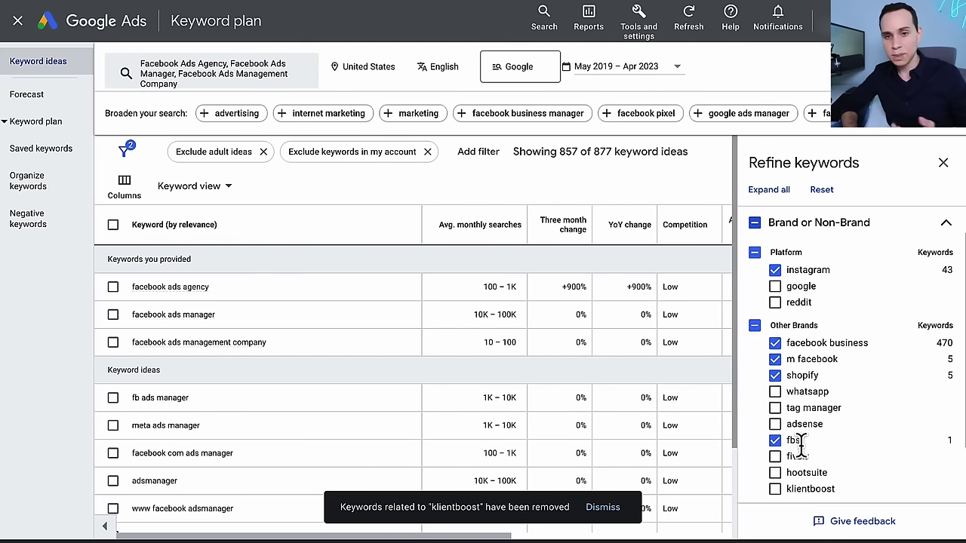
{"action": "scroll", "coordinate": [801, 446], "scroll_direction": "down", "scroll_amount": 1}
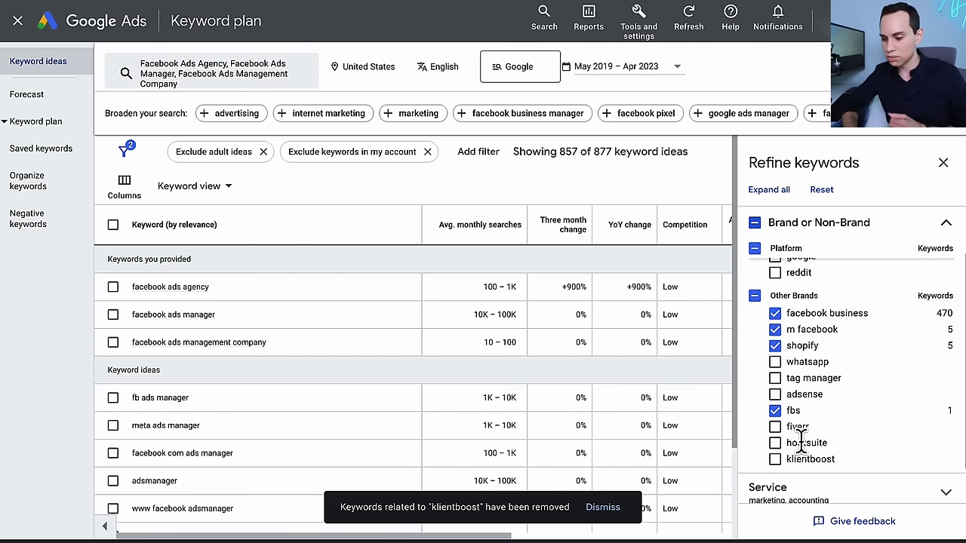
{"action": "scroll", "coordinate": [808, 374], "scroll_direction": "up", "scroll_amount": 2}
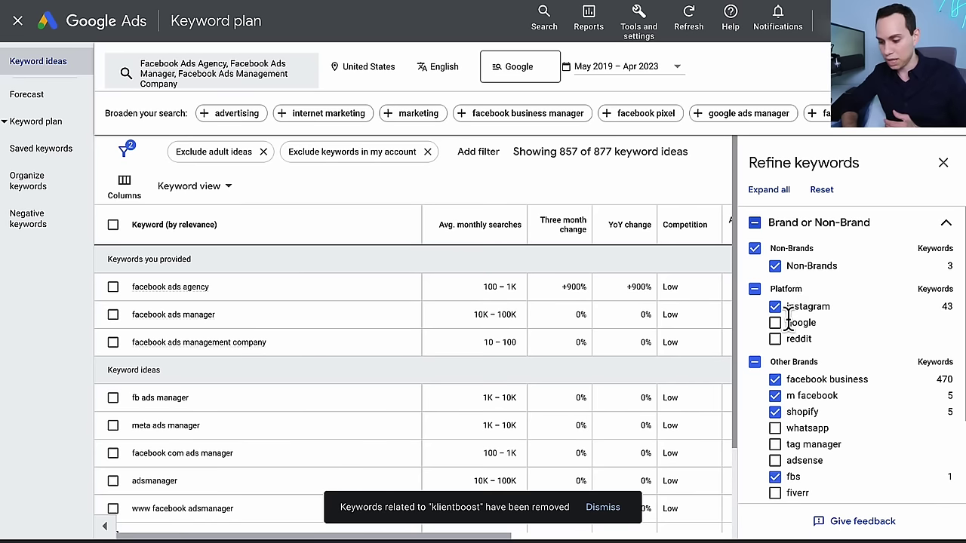
{"action": "scroll", "coordinate": [784, 340], "scroll_direction": "down", "scroll_amount": 2}
{"action": "left_click", "coordinate": [804, 453]}
{"action": "scroll", "coordinate": [772, 339], "scroll_direction": "down", "scroll_amount": 2}
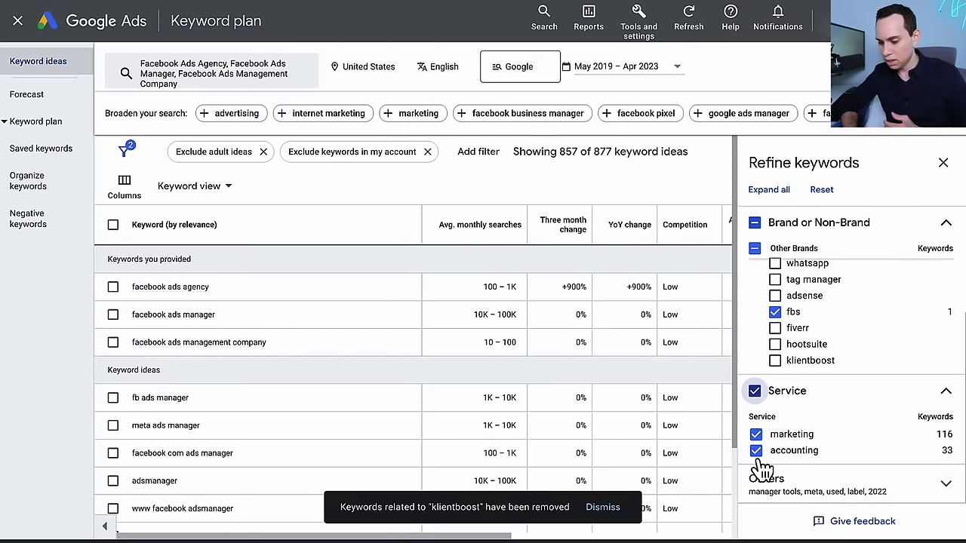
{"action": "left_click", "coordinate": [756, 451]}
Review the Others keyword groups, keeping all of them included, and finish refining the keyword ideas.
{"action": "left_click", "coordinate": [774, 480]}
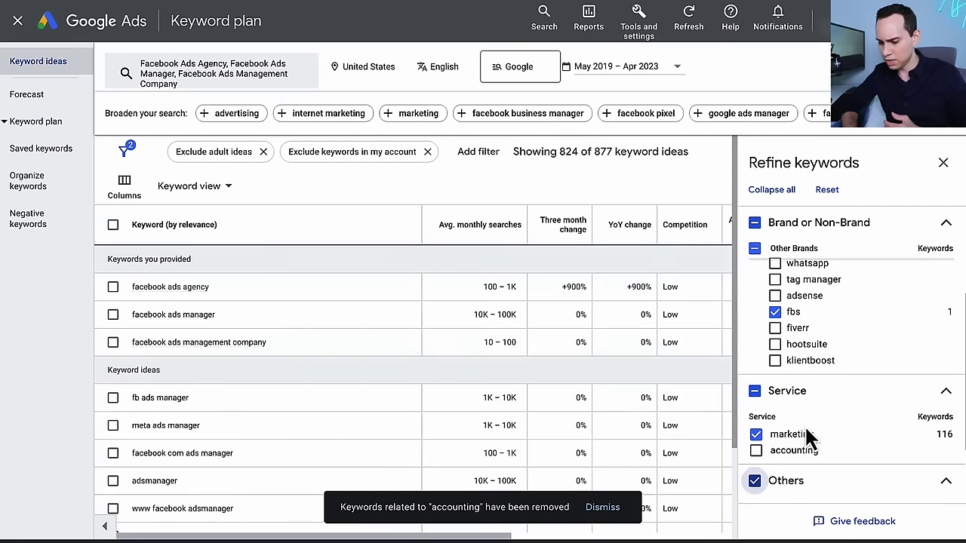
{"action": "scroll", "coordinate": [778, 430], "scroll_direction": "down", "scroll_amount": 2}
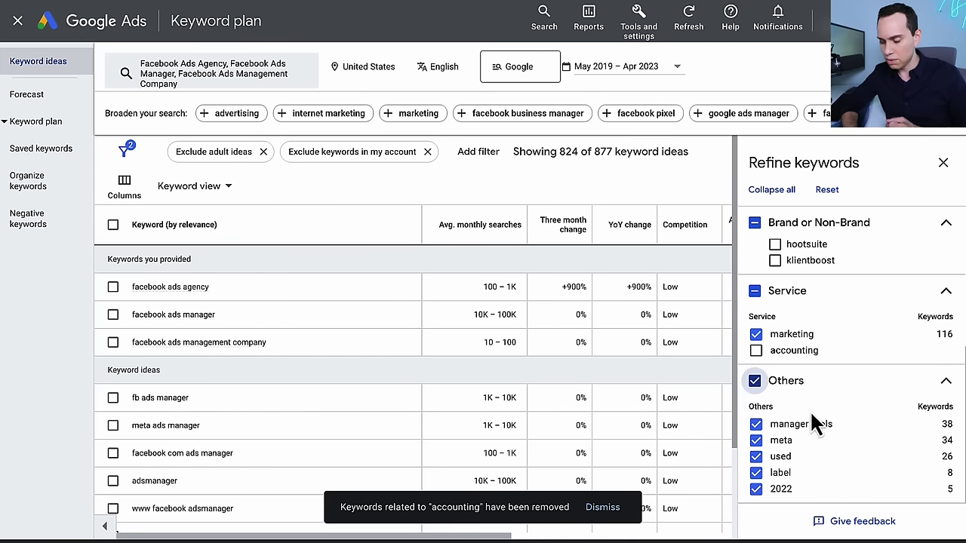
{"action": "left_click", "coordinate": [944, 166]}
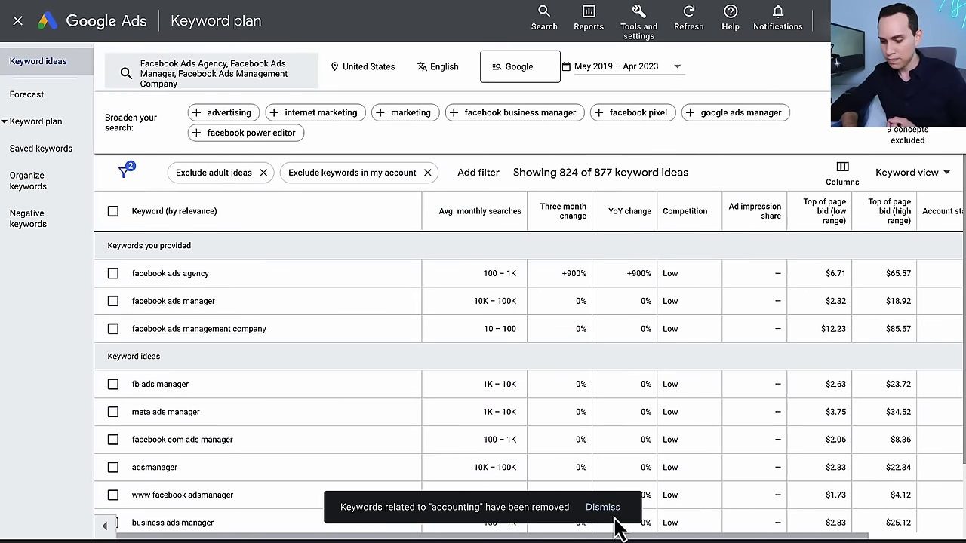
{"action": "left_click", "coordinate": [607, 509]}
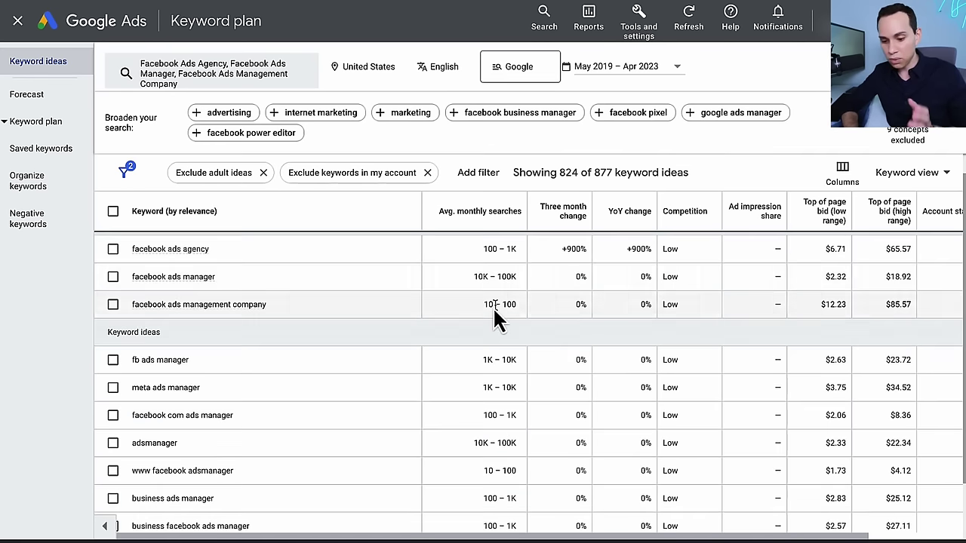
Show 500 rows per page in the keyword ideas table.
{"action": "scroll", "coordinate": [332, 367], "scroll_direction": "down", "scroll_amount": 2}
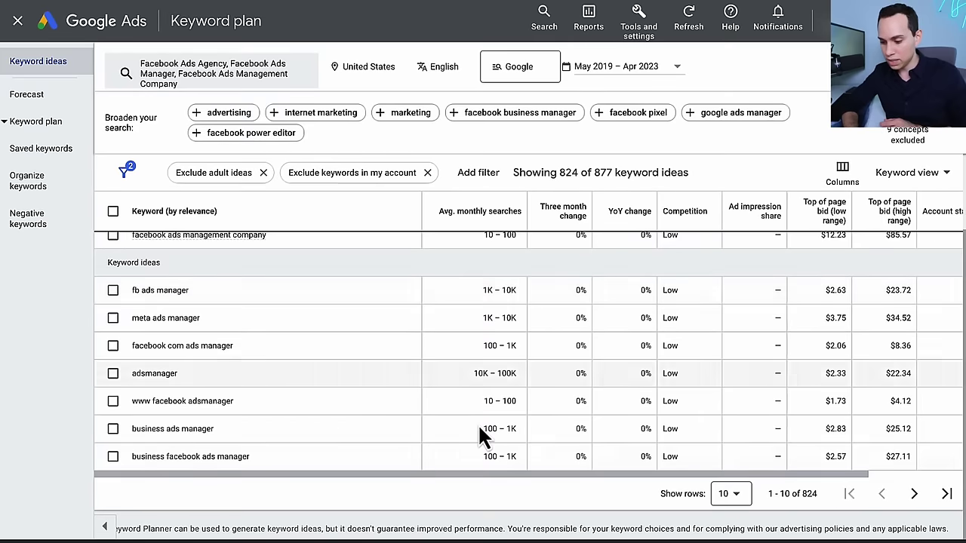
{"action": "left_click", "coordinate": [739, 495]}
{"action": "left_click", "coordinate": [743, 480]}
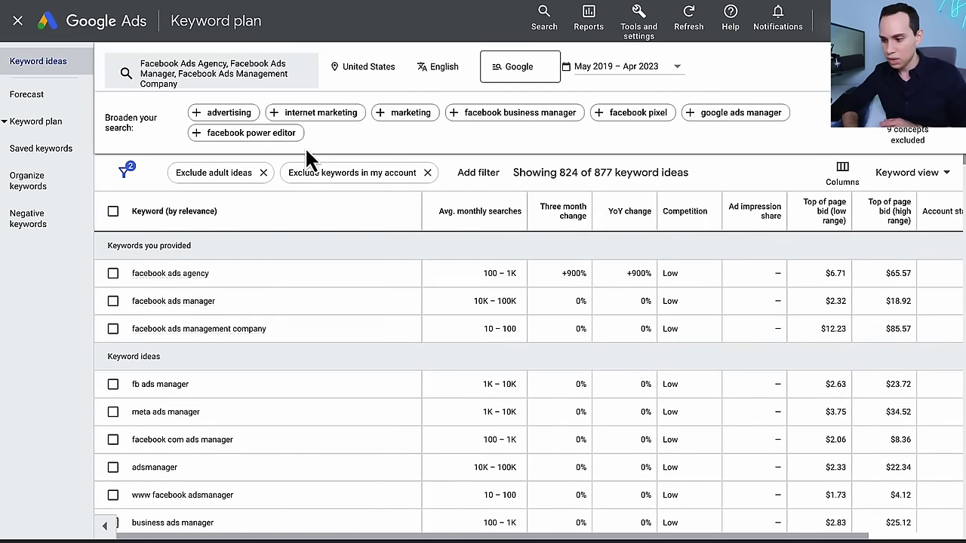
Look through the keyword ideas and select "facebook campaign manager".
{"action": "scroll", "coordinate": [387, 277], "scroll_direction": "down", "scroll_amount": 2}
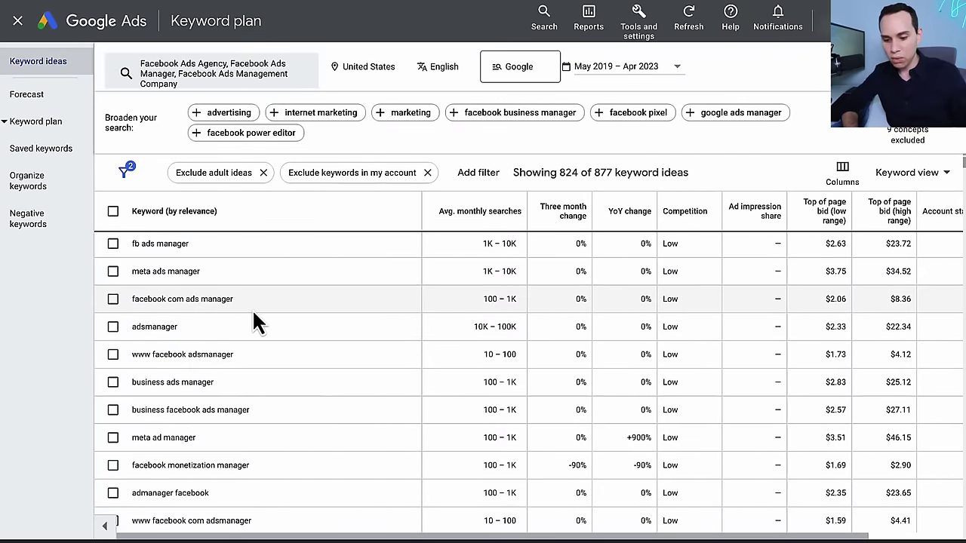
{"action": "scroll", "coordinate": [249, 316], "scroll_direction": "down", "scroll_amount": 2}
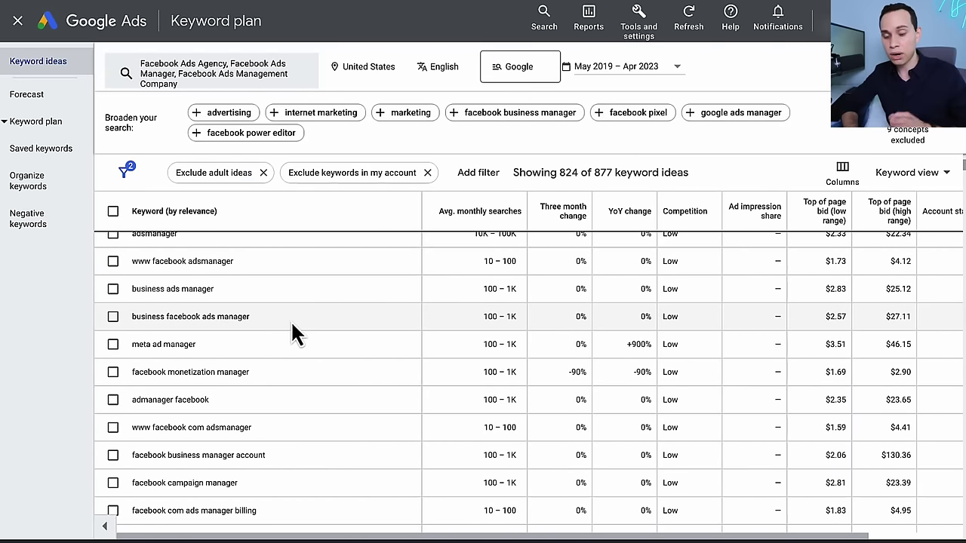
{"action": "scroll", "coordinate": [290, 320], "scroll_direction": "down", "scroll_amount": 4}
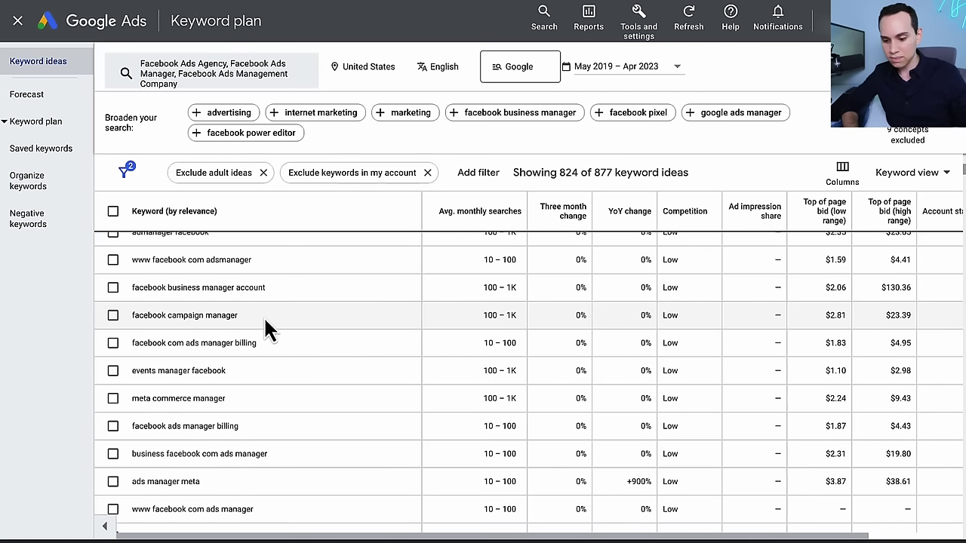
{"action": "left_click", "coordinate": [113, 315]}
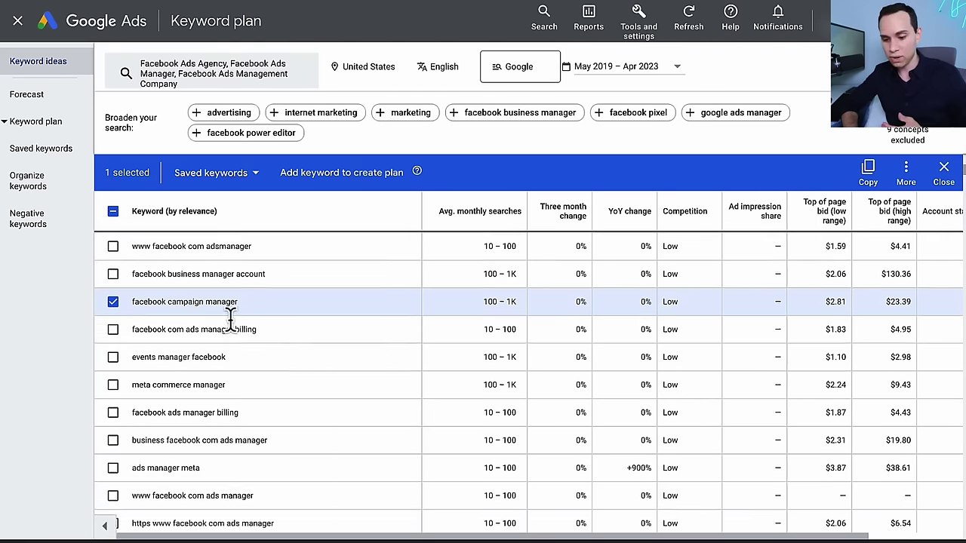
Examine the keyword ideas list and the agency-related keywords selected in it for relevance, search volume and bid ranges.
{"action": "scroll", "coordinate": [230, 320], "scroll_direction": "down", "scroll_amount": 1}
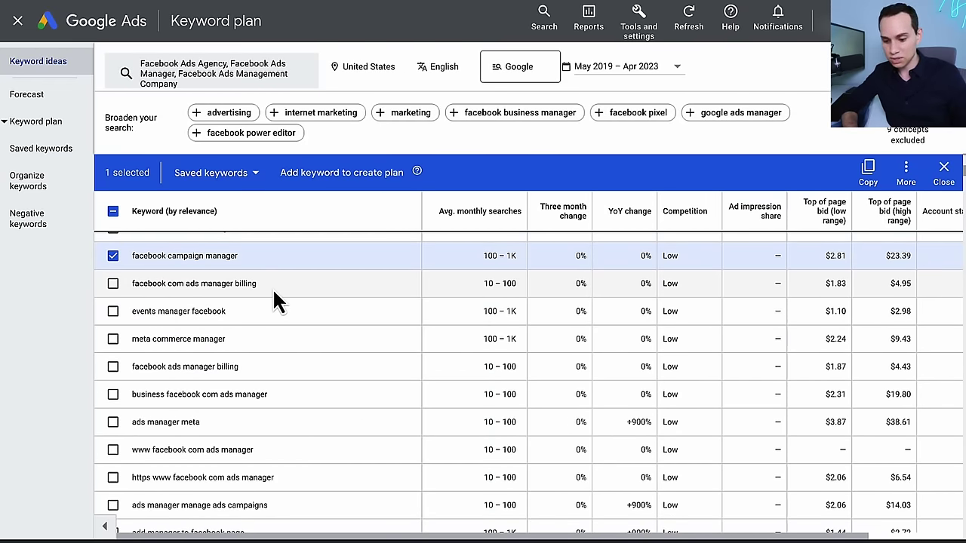
{"action": "scroll", "coordinate": [273, 288], "scroll_direction": "down", "scroll_amount": 1}
{"action": "scroll", "coordinate": [311, 357], "scroll_direction": "down", "scroll_amount": 5}
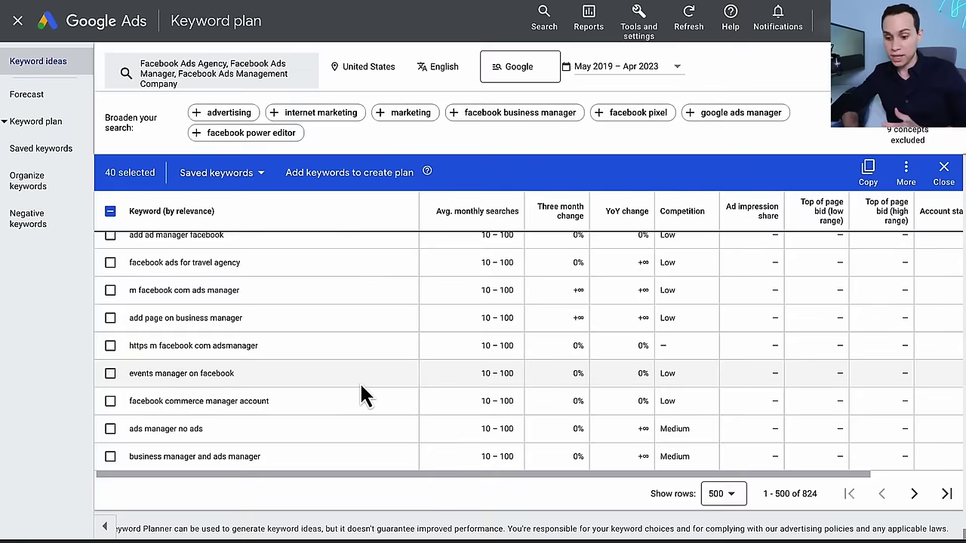
{"action": "scroll", "coordinate": [359, 381], "scroll_direction": "up", "scroll_amount": 2}
{"action": "scroll", "coordinate": [360, 387], "scroll_direction": "up", "scroll_amount": 10}
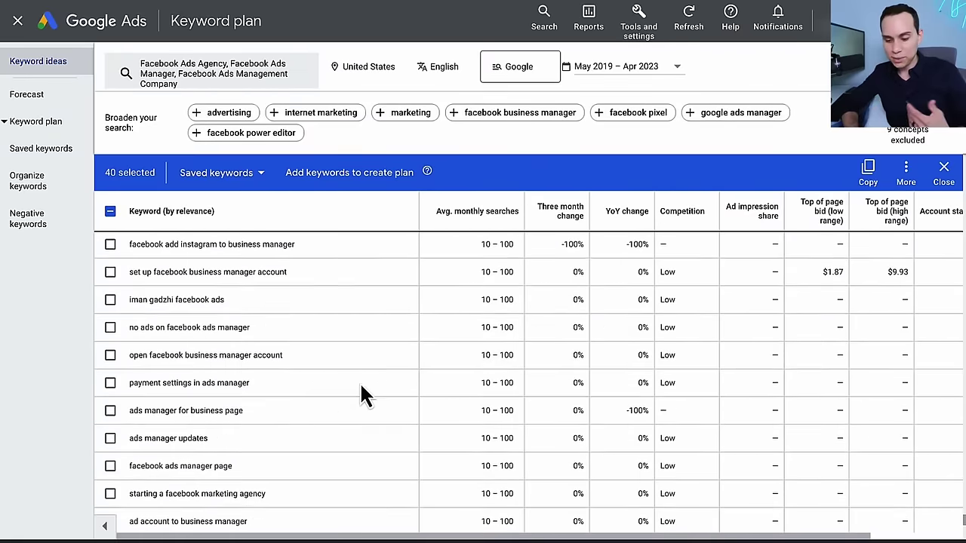
{"action": "scroll", "coordinate": [360, 381], "scroll_direction": "up", "scroll_amount": 10}
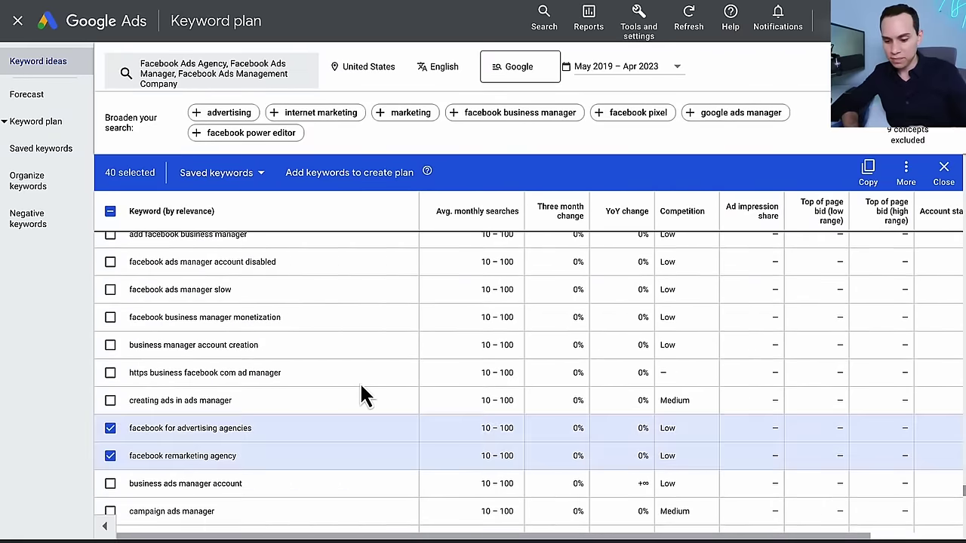
{"action": "scroll", "coordinate": [360, 381], "scroll_direction": "up", "scroll_amount": 10}
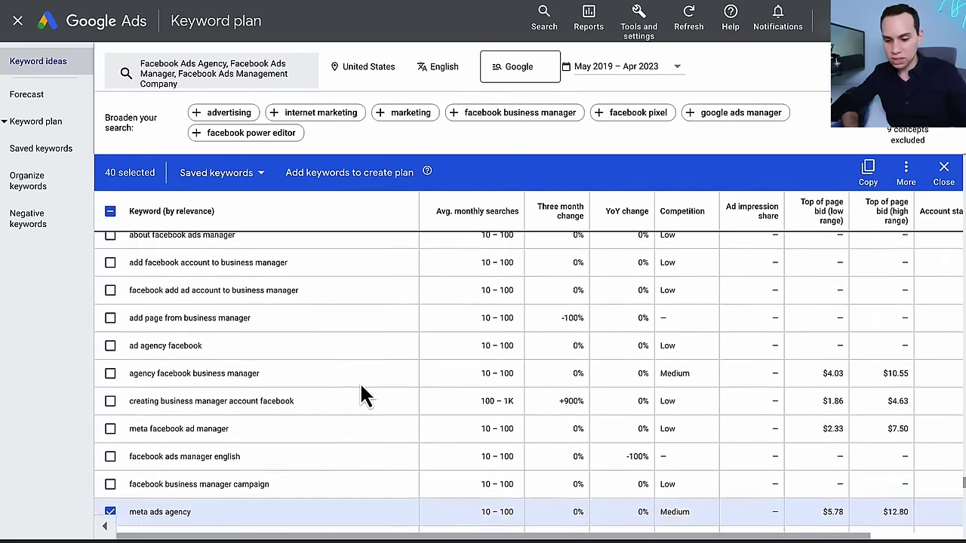
{"action": "scroll", "coordinate": [360, 381], "scroll_direction": "up", "scroll_amount": 10}
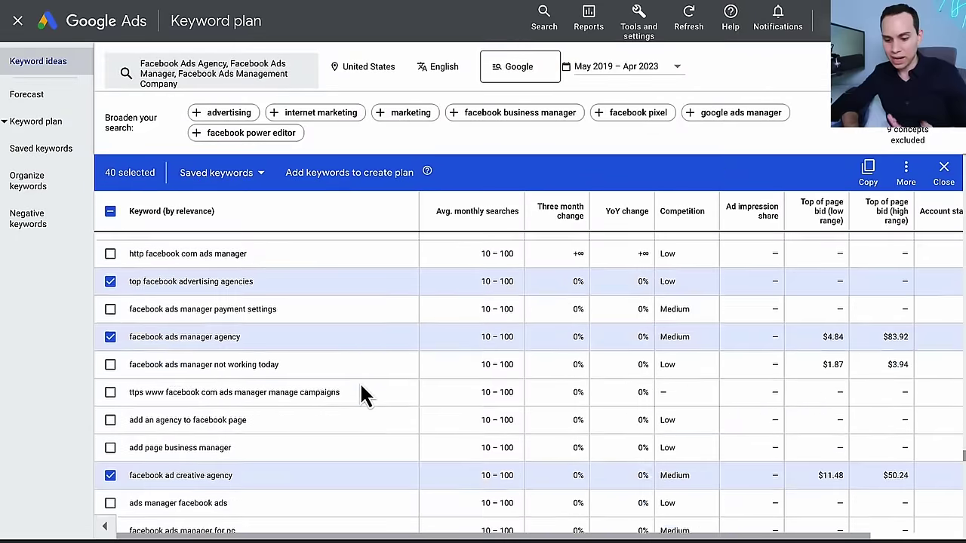
{"action": "scroll", "coordinate": [360, 386], "scroll_direction": "up", "scroll_amount": 10}
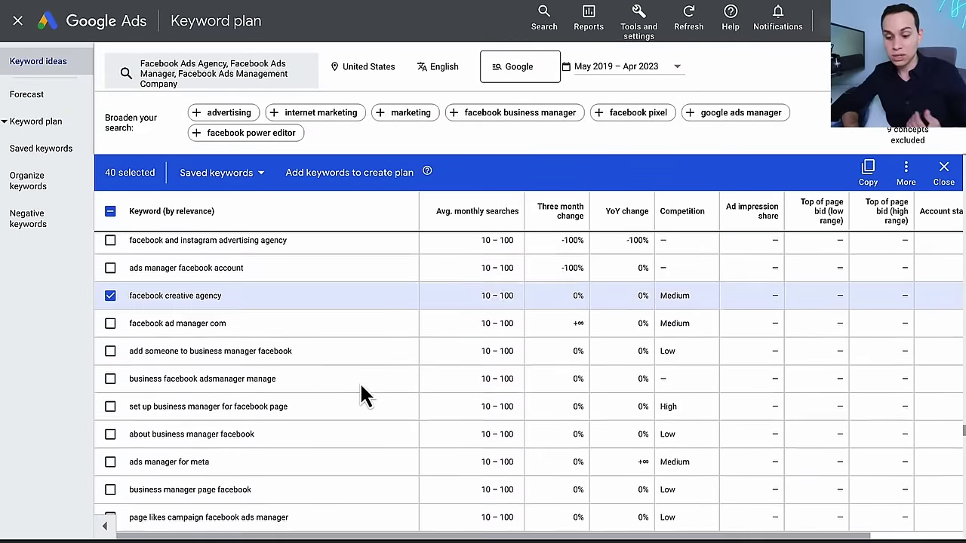
{"action": "scroll", "coordinate": [360, 389], "scroll_direction": "up", "scroll_amount": 10}
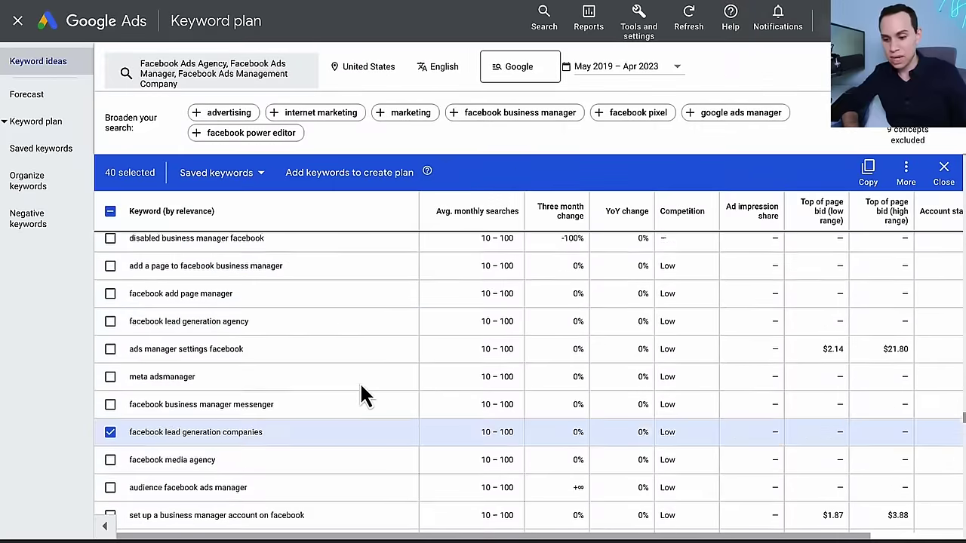
{"action": "scroll", "coordinate": [361, 389], "scroll_direction": "up", "scroll_amount": 2}
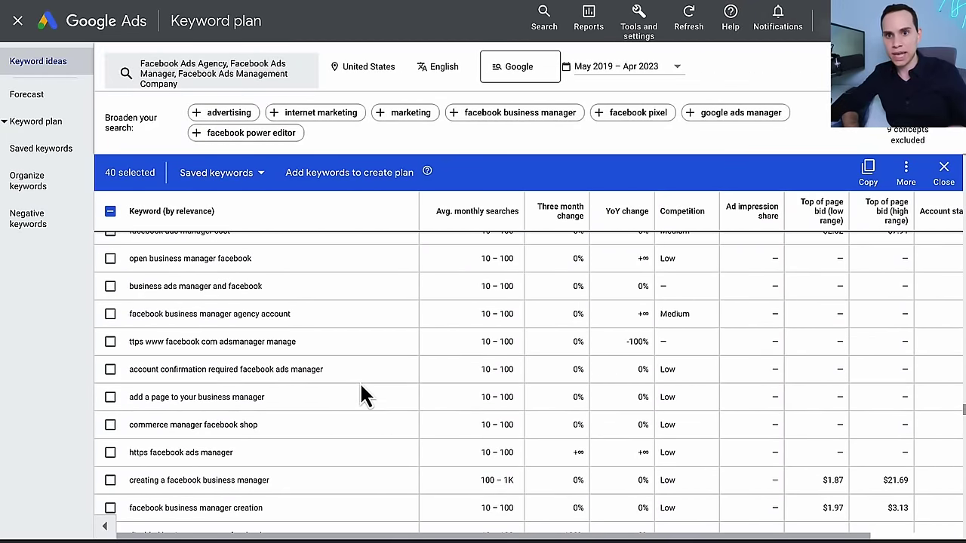
{"action": "scroll", "coordinate": [359, 389], "scroll_direction": "up", "scroll_amount": 5}
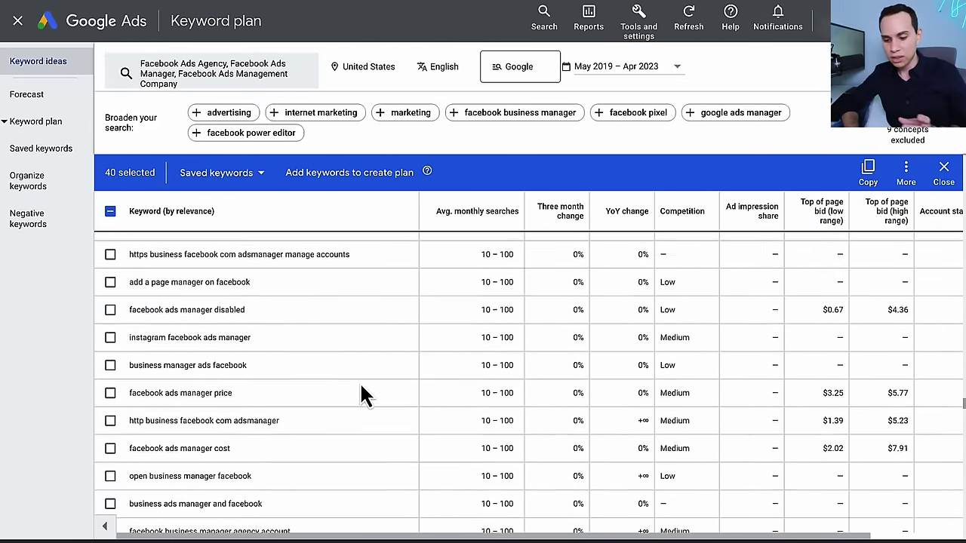
{"action": "scroll", "coordinate": [361, 391], "scroll_direction": "up", "scroll_amount": 4}
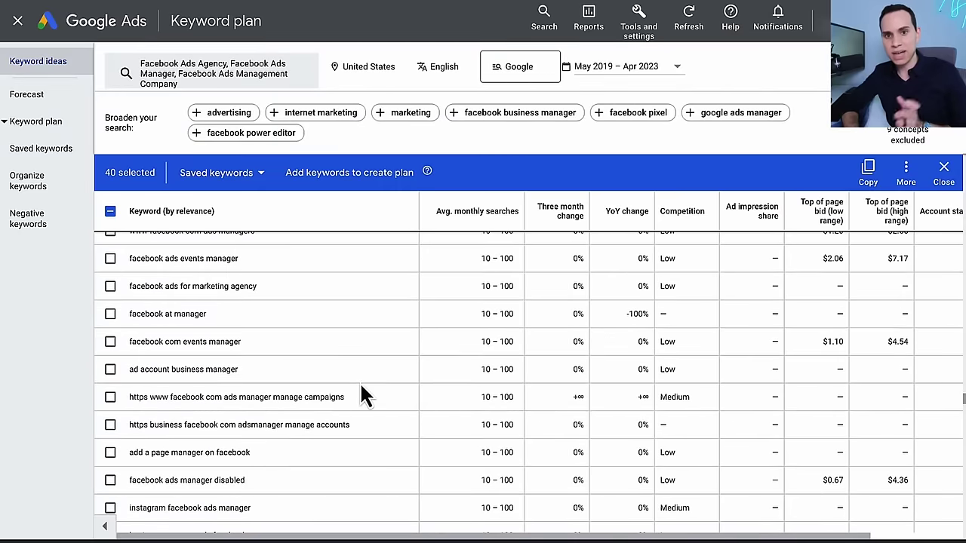
{"action": "scroll", "coordinate": [360, 395], "scroll_direction": "up", "scroll_amount": 3}
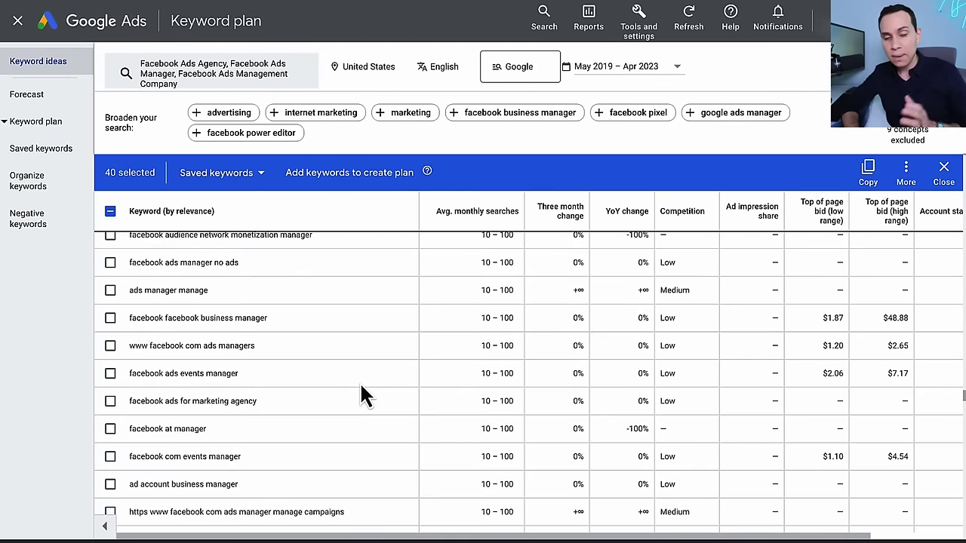
{"action": "scroll", "coordinate": [360, 395], "scroll_direction": "up", "scroll_amount": 9}
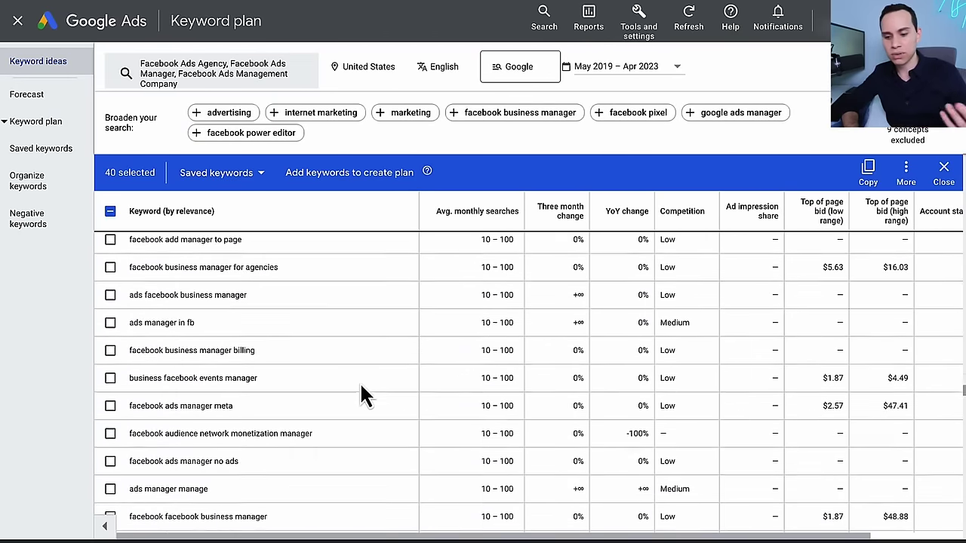
{"action": "scroll", "coordinate": [361, 393], "scroll_direction": "up", "scroll_amount": 7}
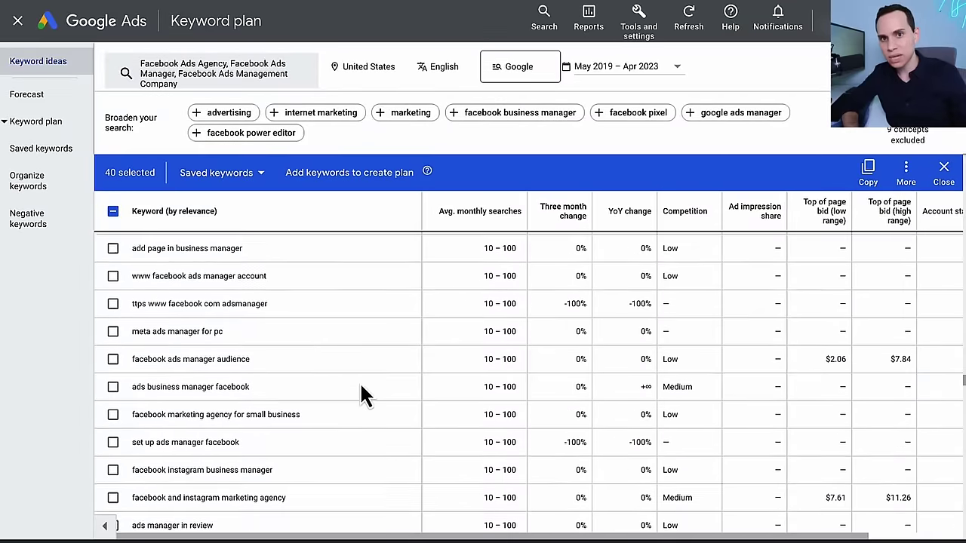
{"action": "scroll", "coordinate": [361, 395], "scroll_direction": "up", "scroll_amount": 10}
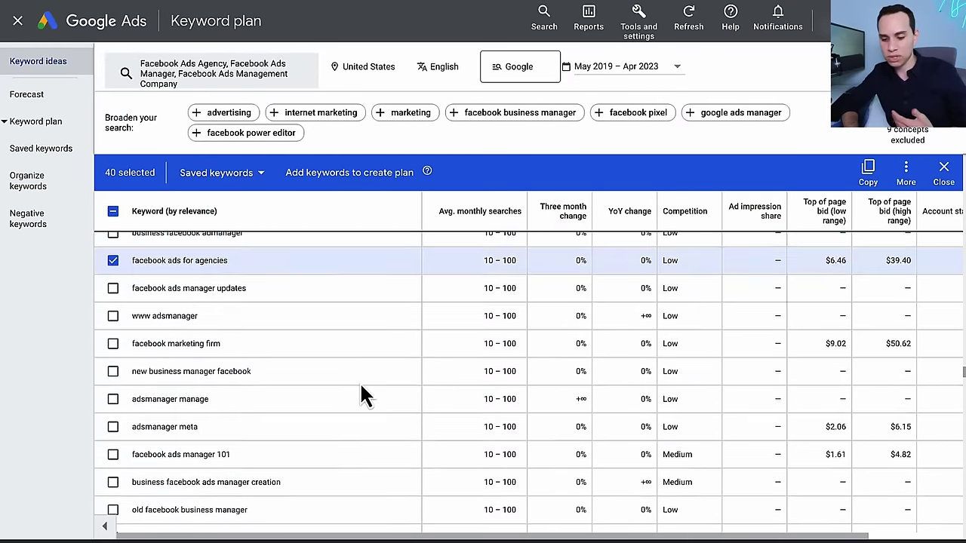
{"action": "scroll", "coordinate": [360, 385], "scroll_direction": "up", "scroll_amount": 20}
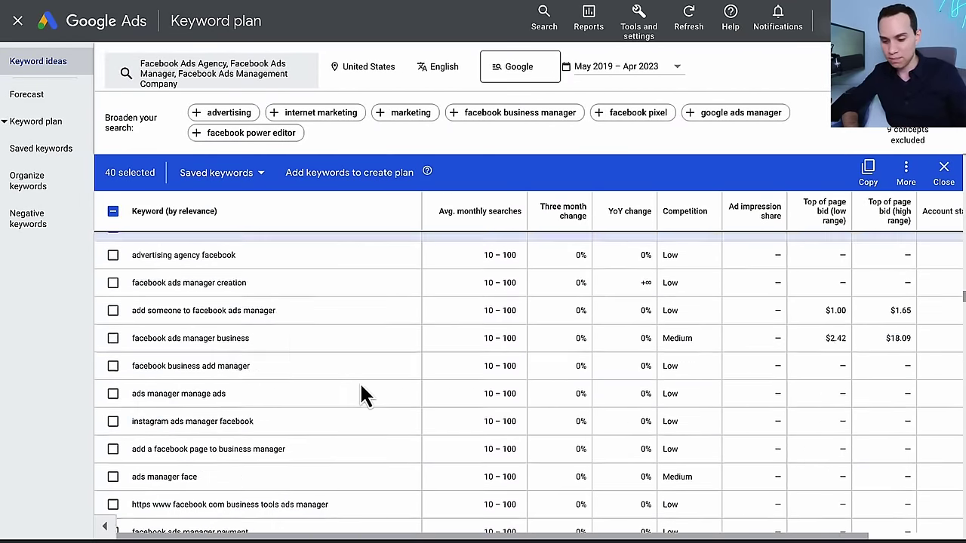
{"action": "scroll", "coordinate": [332, 325], "scroll_direction": "down", "scroll_amount": 15}
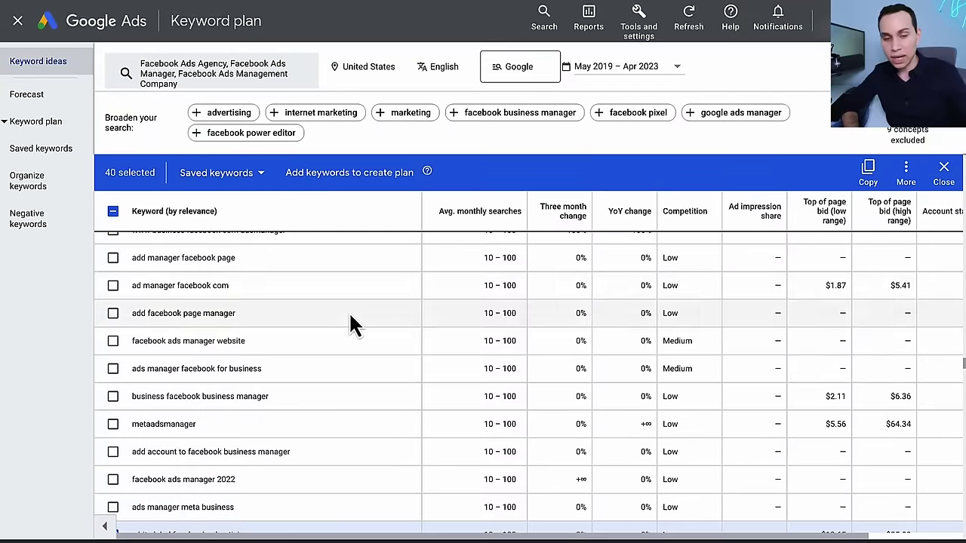
Add the selected keyword ideas to create a keyword plan.
{"action": "scroll", "coordinate": [353, 325], "scroll_direction": "up", "scroll_amount": 20}
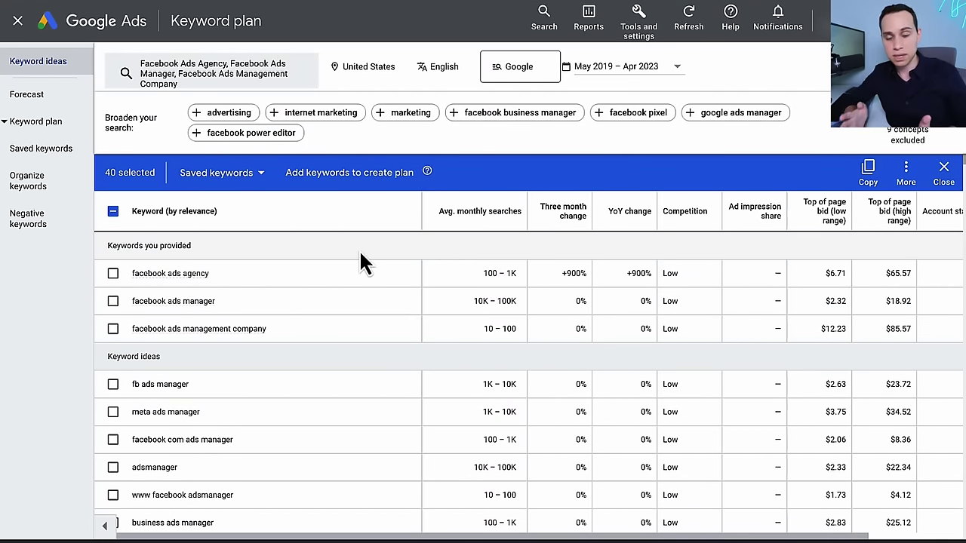
{"action": "left_click", "coordinate": [346, 181]}
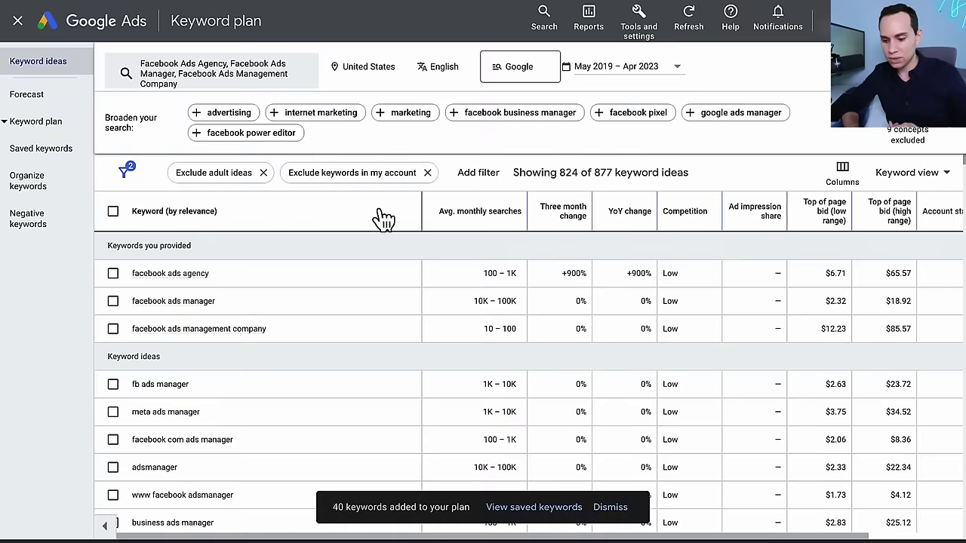
Go to the last page of the keyword ideas table to view the remaining ideas.
{"action": "scroll", "coordinate": [424, 311], "scroll_direction": "down", "scroll_amount": 1}
{"action": "scroll", "coordinate": [423, 310], "scroll_direction": "down", "scroll_amount": 20}
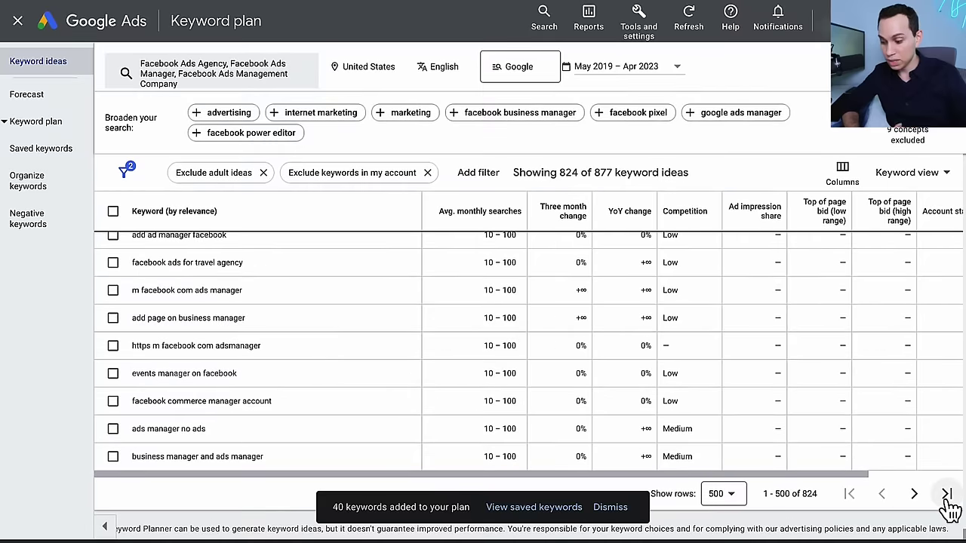
{"action": "left_click", "coordinate": [946, 497]}
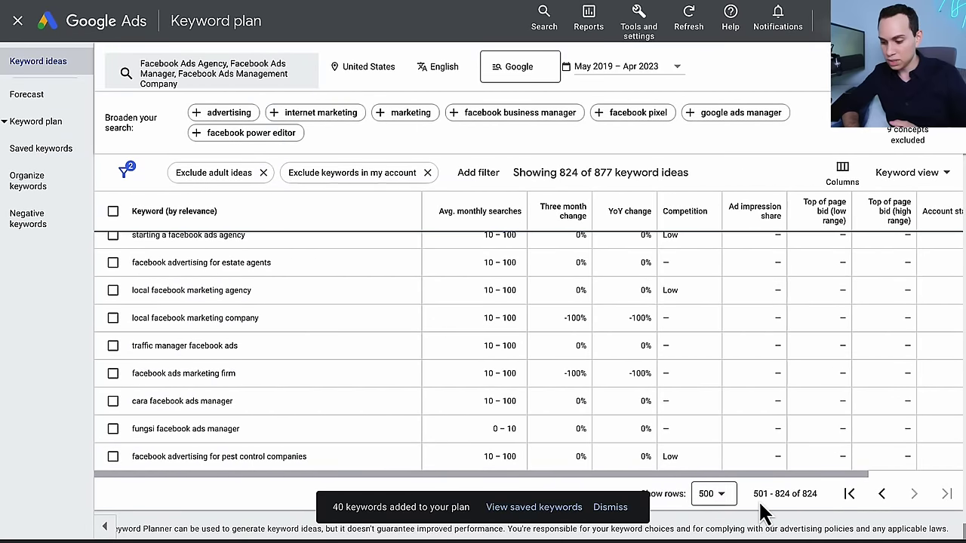
Open the keyword plan's saved keywords and dismiss the notification about the added keywords.
{"action": "scroll", "coordinate": [283, 396], "scroll_direction": "up", "scroll_amount": 15}
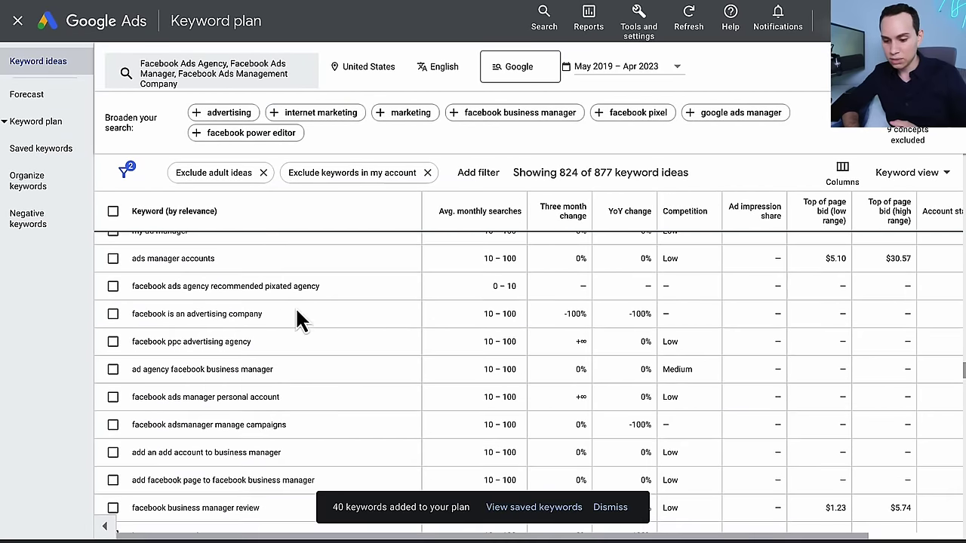
{"action": "scroll", "coordinate": [296, 308], "scroll_direction": "up", "scroll_amount": 5}
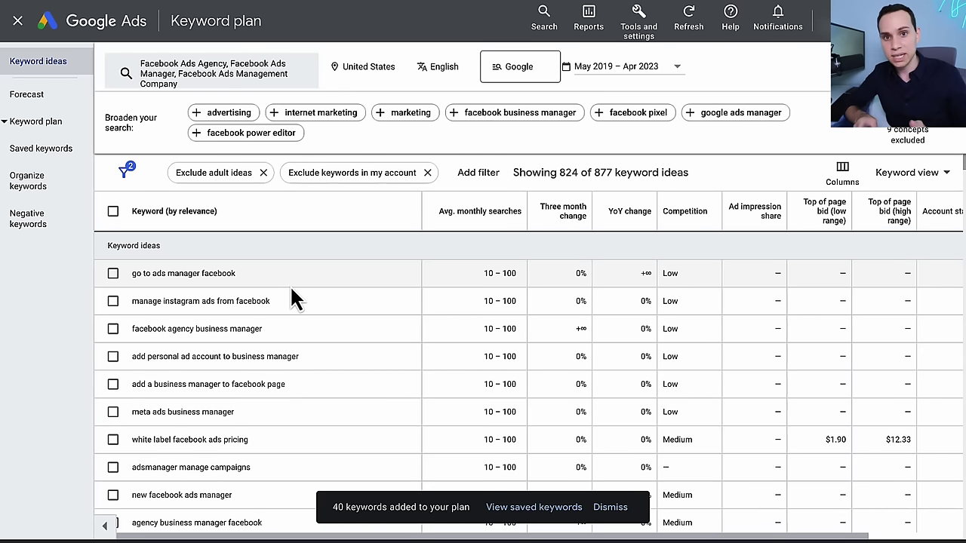
{"action": "left_click", "coordinate": [53, 130]}
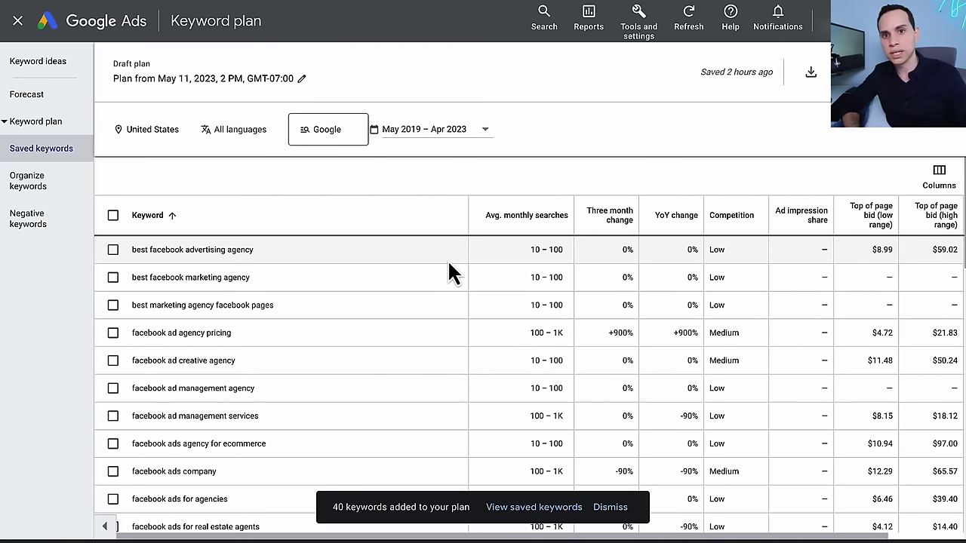
{"action": "scroll", "coordinate": [438, 258], "scroll_direction": "down", "scroll_amount": 2}
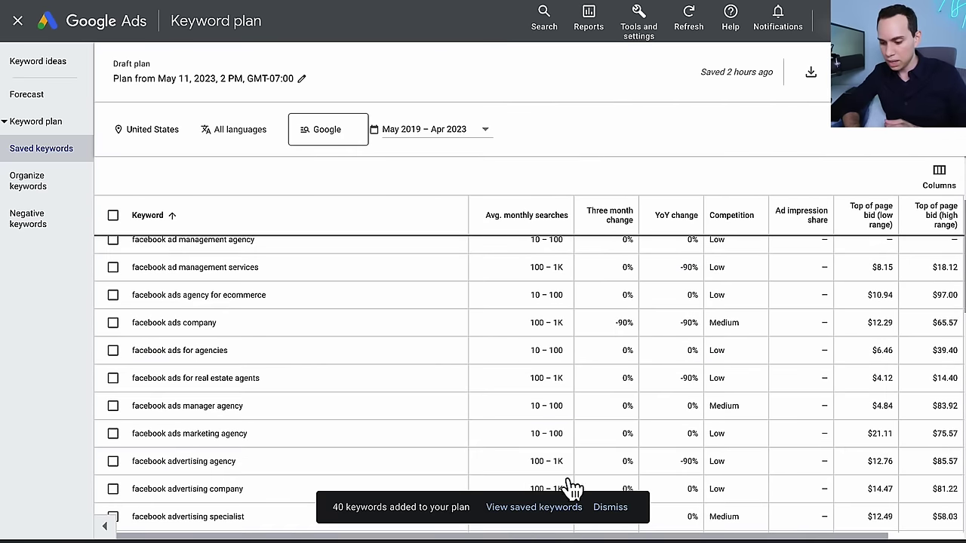
{"action": "left_click", "coordinate": [613, 508]}
Examine the saved keywords list, including search volumes and bid ranges, and check when the plan was last saved.
{"action": "scroll", "coordinate": [256, 354], "scroll_direction": "down", "scroll_amount": 8}
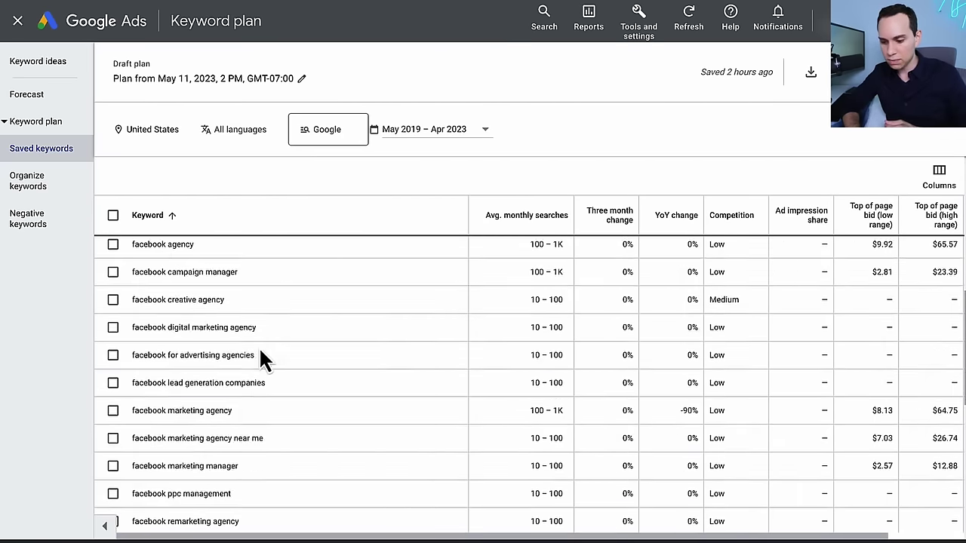
{"action": "scroll", "coordinate": [402, 354], "scroll_direction": "up", "scroll_amount": 10}
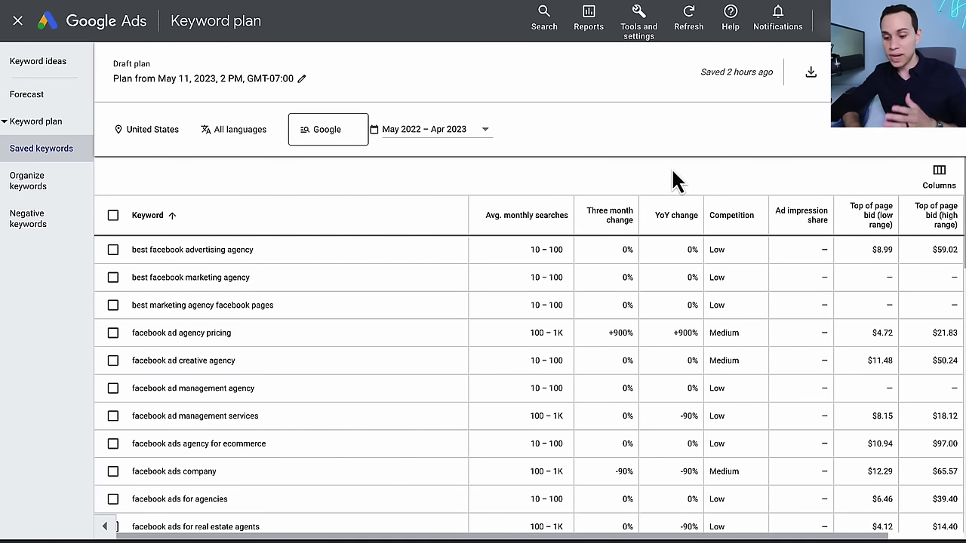
{"action": "scroll", "coordinate": [474, 323], "scroll_direction": "down", "scroll_amount": 10}
{"action": "scroll", "coordinate": [474, 323], "scroll_direction": "up", "scroll_amount": 6}
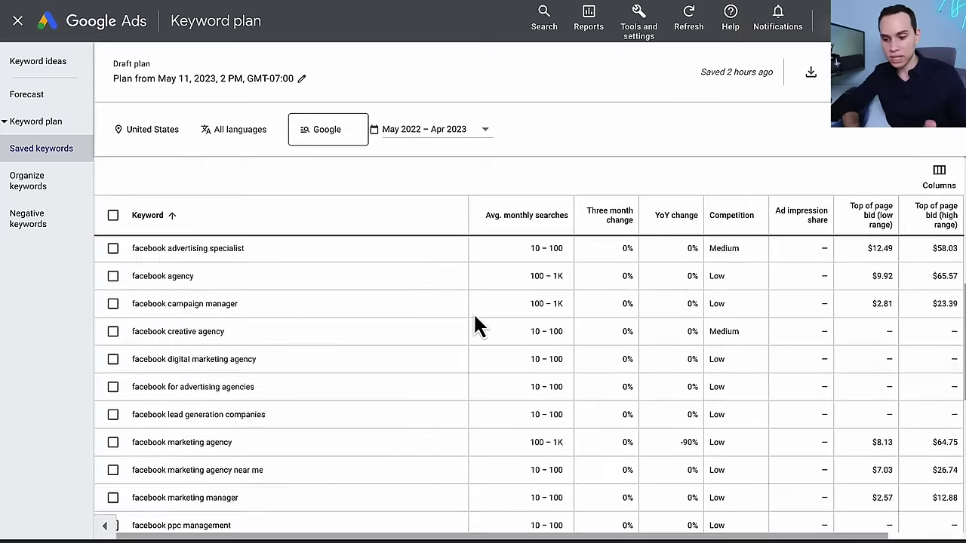
{"action": "scroll", "coordinate": [476, 319], "scroll_direction": "up", "scroll_amount": 5}
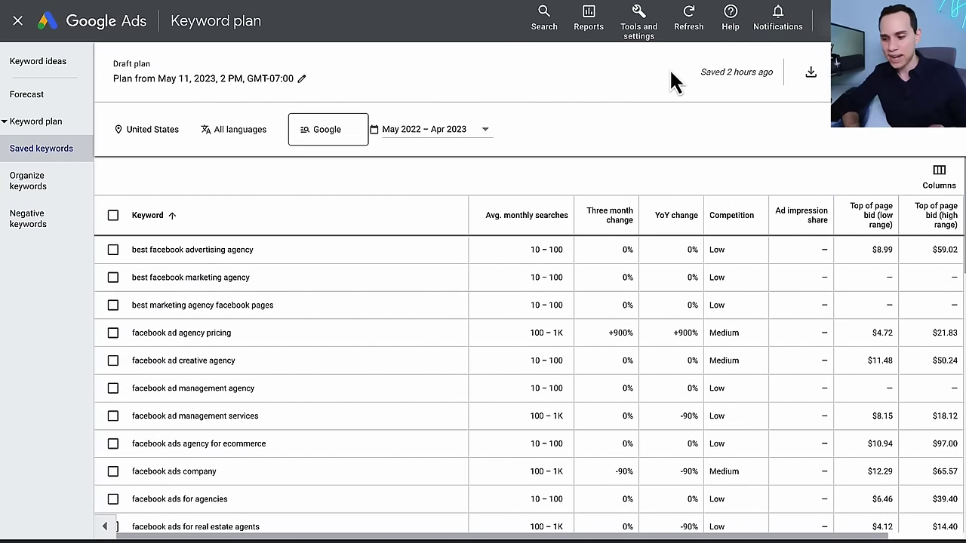
{"action": "left_click_drag", "start_coordinate": [698, 71], "coordinate": [769, 73]}
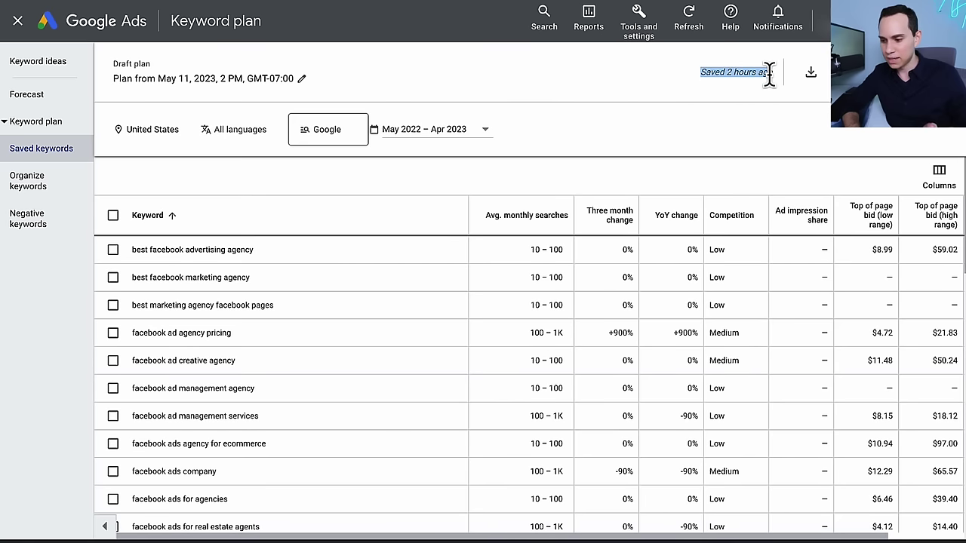
{"action": "left_click", "coordinate": [735, 70]}
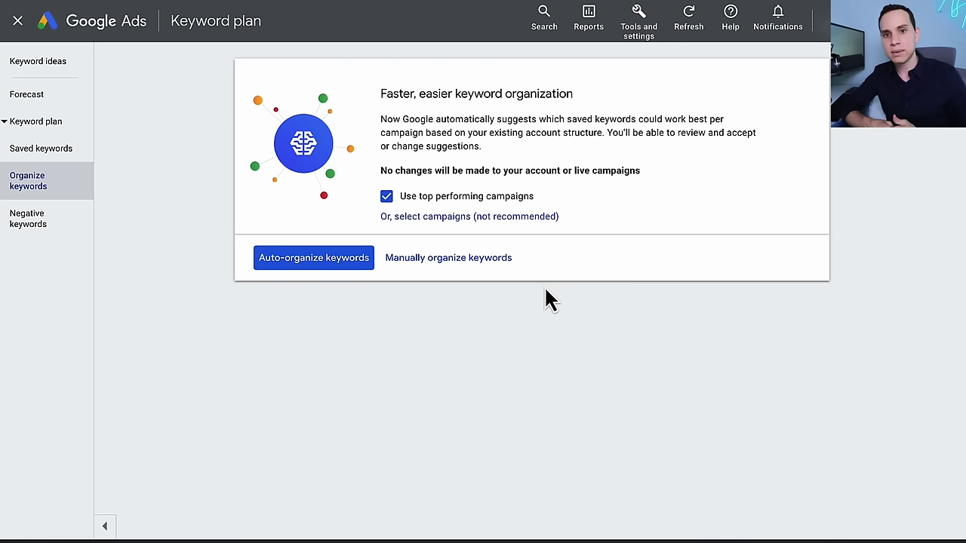
Auto-organize the saved keywords into Ad group 1 of the "F151| Leads: FB Ads | US | SA | CPC" campaign and open the suggestions.
{"action": "left_click", "coordinate": [515, 217]}
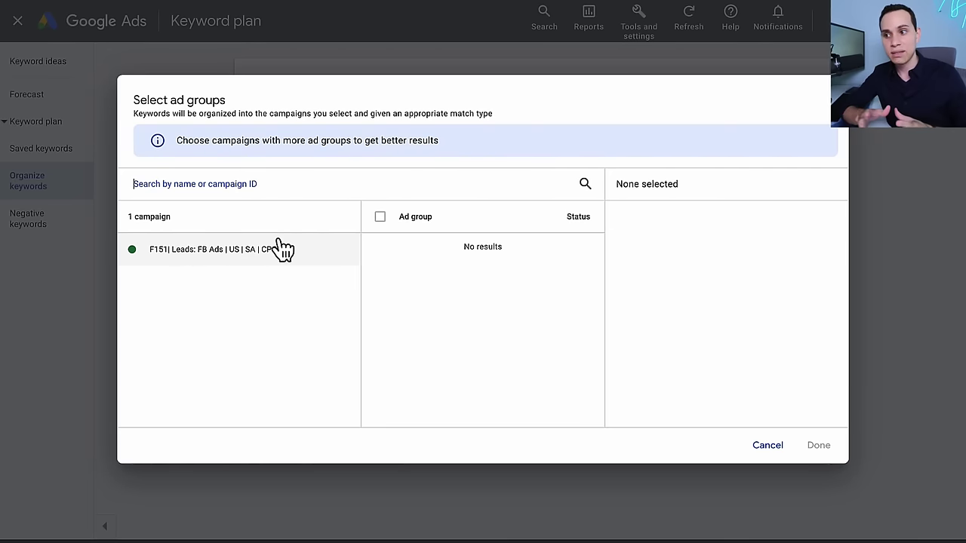
{"action": "left_click", "coordinate": [332, 258]}
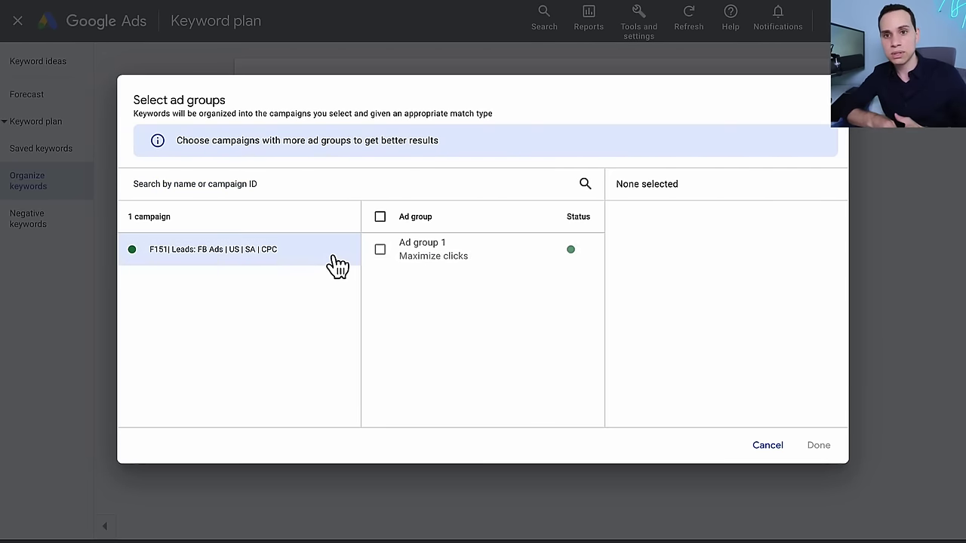
{"action": "left_click", "coordinate": [498, 258]}
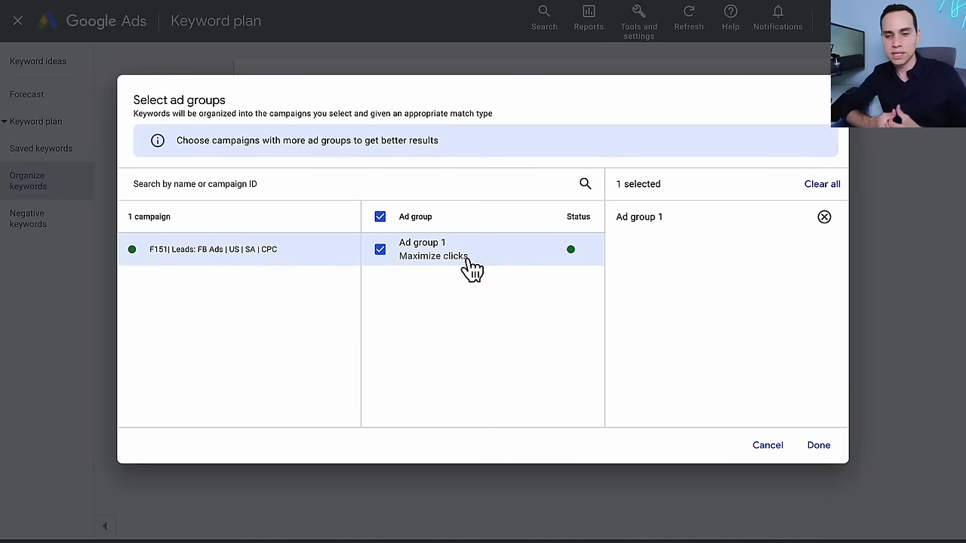
{"action": "left_click", "coordinate": [820, 445]}
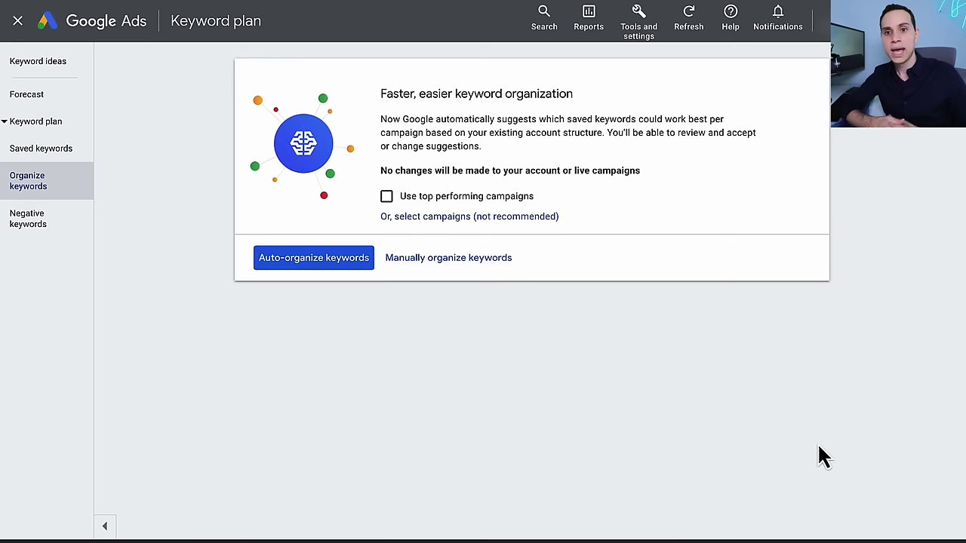
{"action": "left_click", "coordinate": [317, 260]}
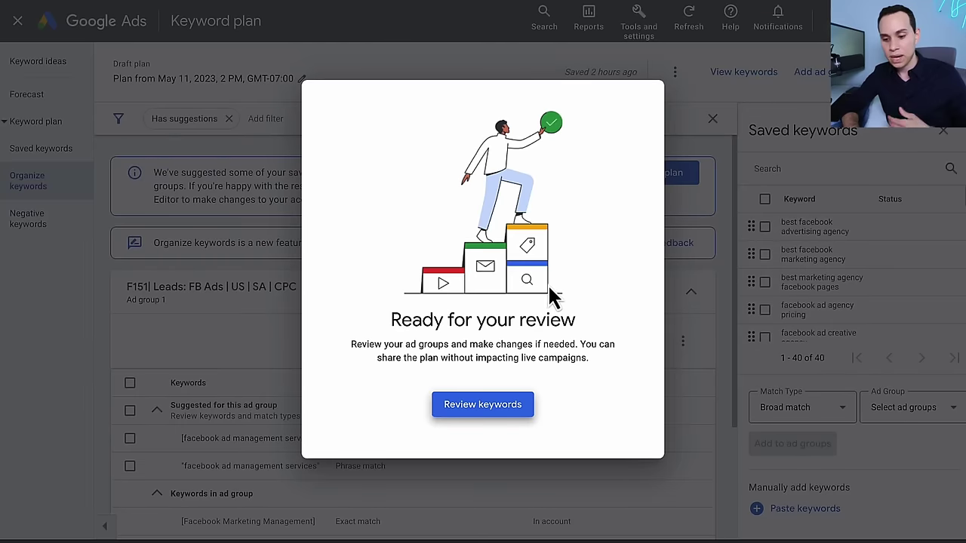
{"action": "left_click", "coordinate": [483, 403]}
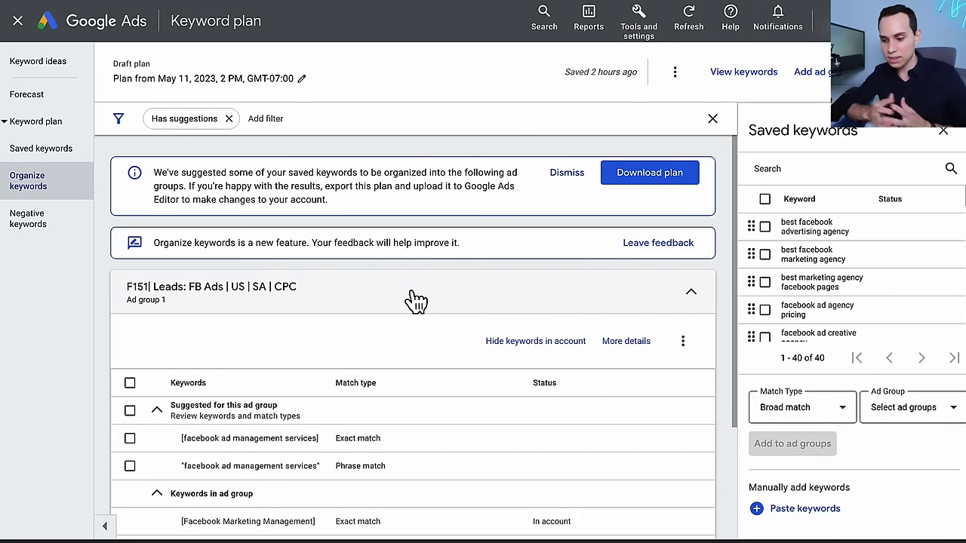
Examine the suggested and existing keywords with their match types in Ad group 1, and compare them with the saved keywords list.
{"action": "scroll", "coordinate": [416, 301], "scroll_direction": "down", "scroll_amount": 2}
{"action": "scroll", "coordinate": [414, 298], "scroll_direction": "up", "scroll_amount": 2}
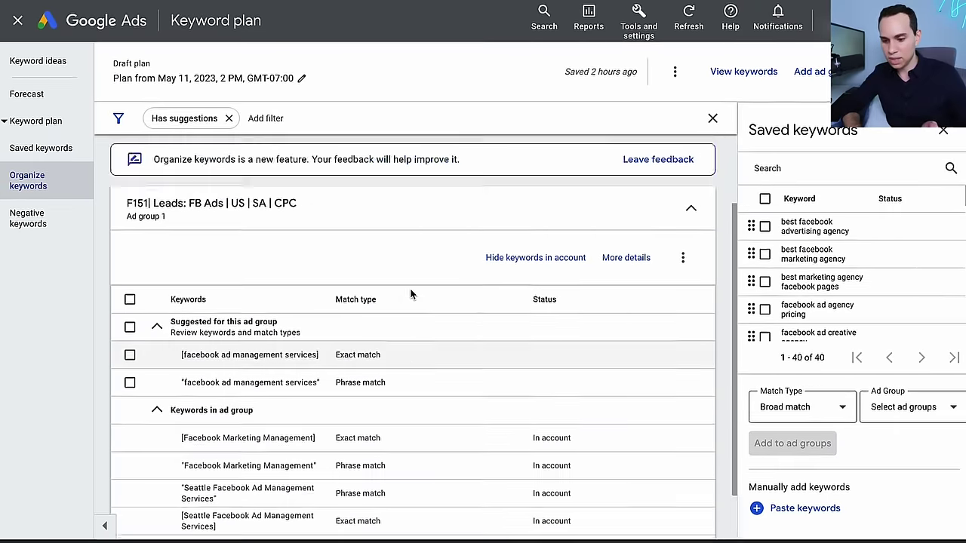
{"action": "scroll", "coordinate": [412, 294], "scroll_direction": "down", "scroll_amount": 2}
{"action": "scroll", "coordinate": [410, 294], "scroll_direction": "up", "scroll_amount": 2}
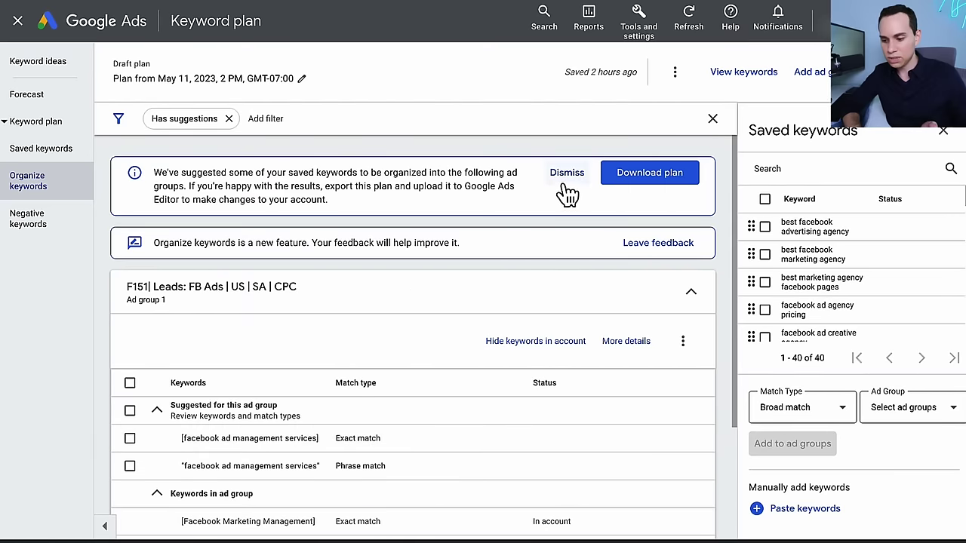
{"action": "scroll", "coordinate": [440, 332], "scroll_direction": "down", "scroll_amount": 2}
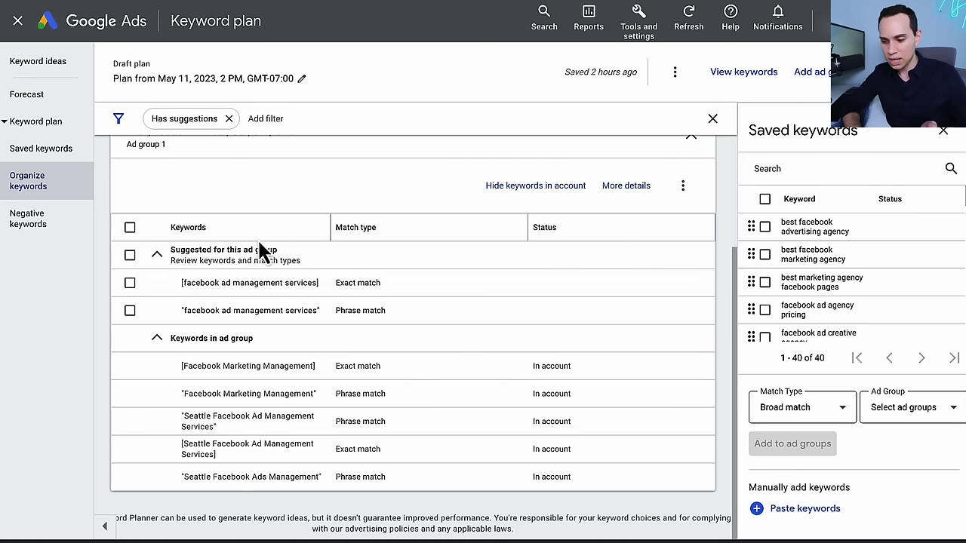
{"action": "scroll", "coordinate": [827, 237], "scroll_direction": "down", "scroll_amount": 10}
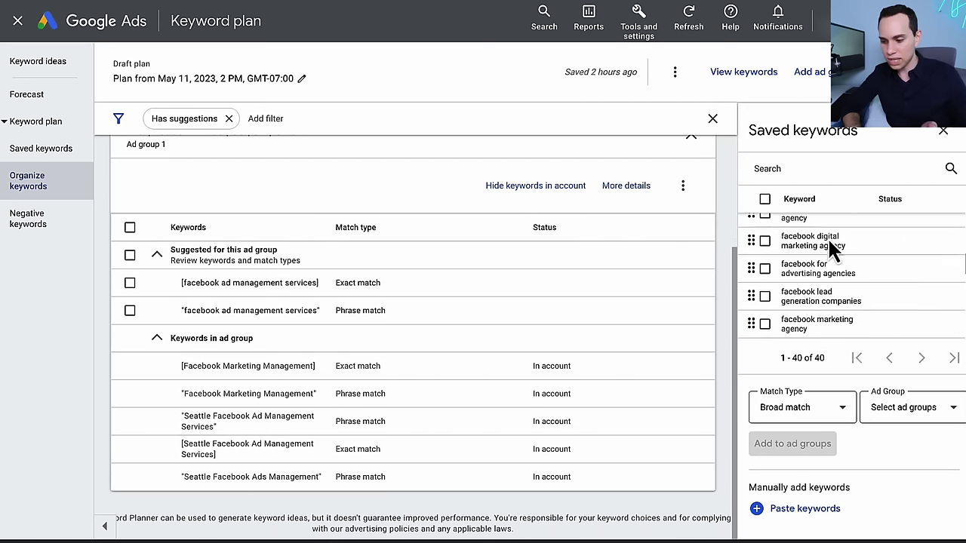
{"action": "scroll", "coordinate": [830, 249], "scroll_direction": "up", "scroll_amount": 10}
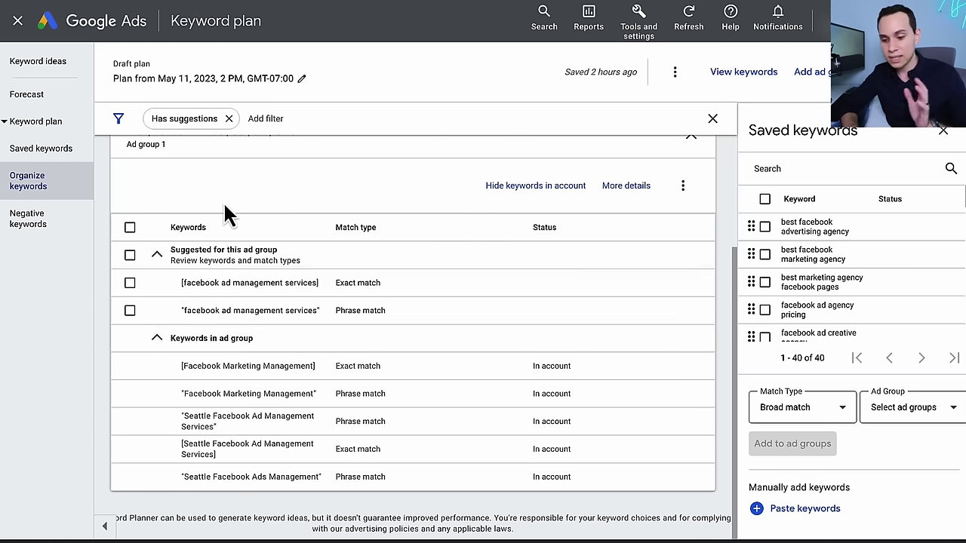
{"action": "scroll", "coordinate": [276, 355], "scroll_direction": "up", "scroll_amount": 2}
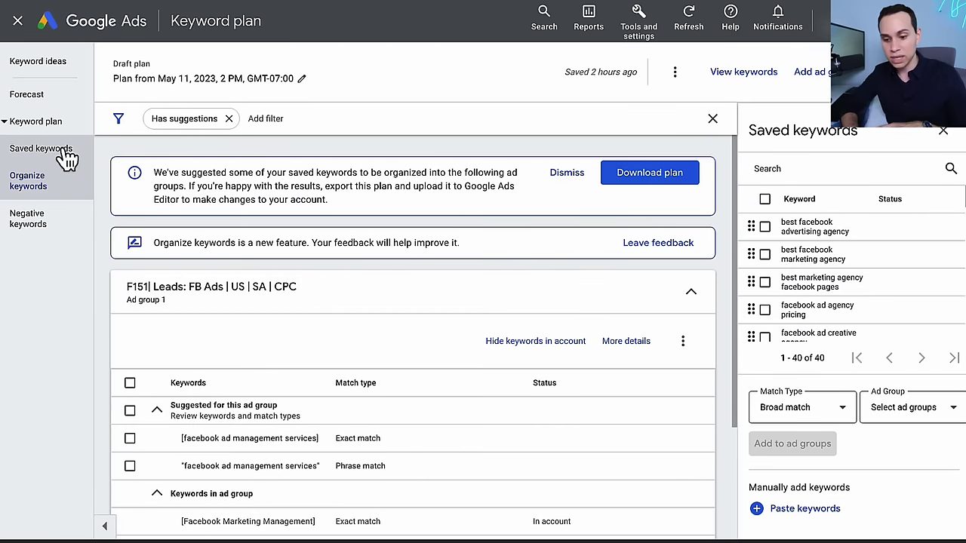
Export the plan's saved keywords to Google Sheets in My Drive and open the resulting spreadsheet.
{"action": "left_click", "coordinate": [86, 154]}
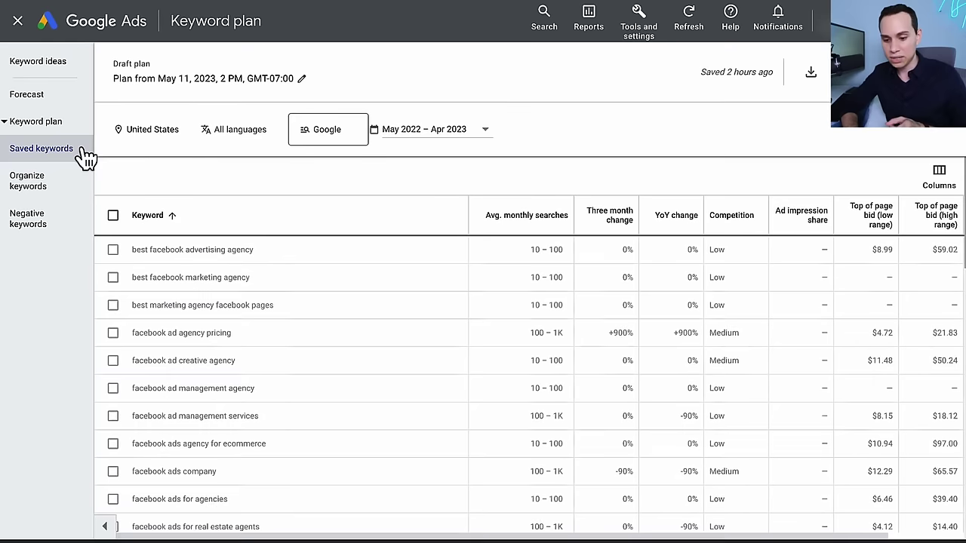
{"action": "left_click", "coordinate": [814, 73]}
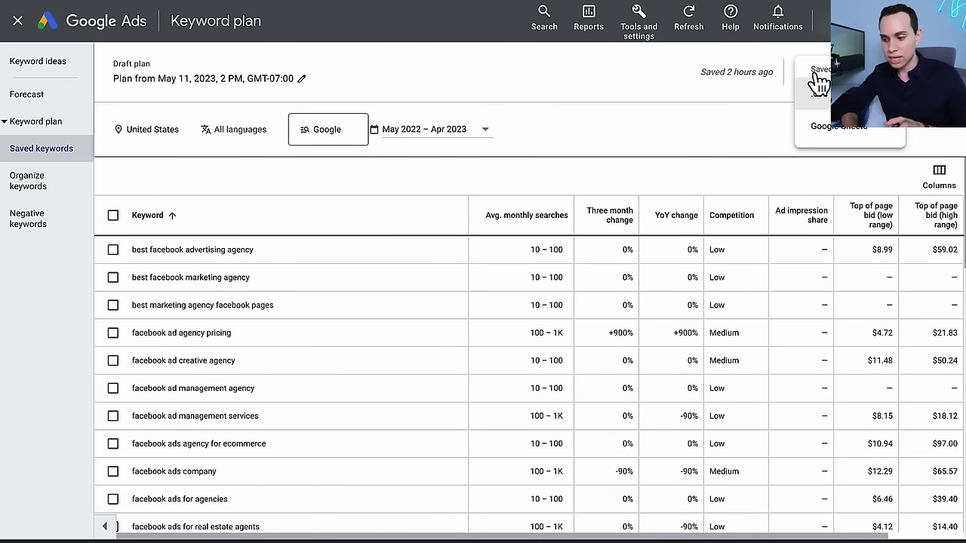
{"action": "left_click", "coordinate": [838, 138]}
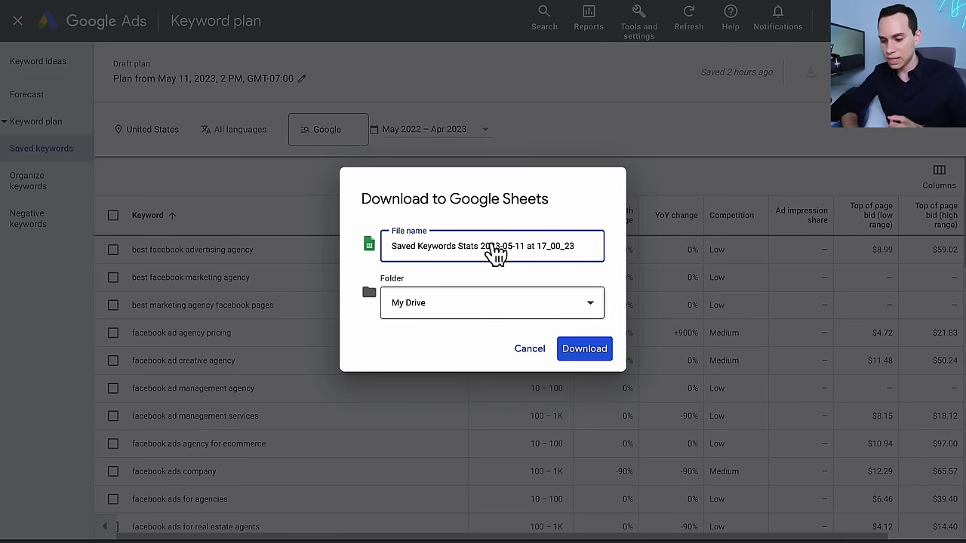
{"action": "left_click", "coordinate": [578, 353]}
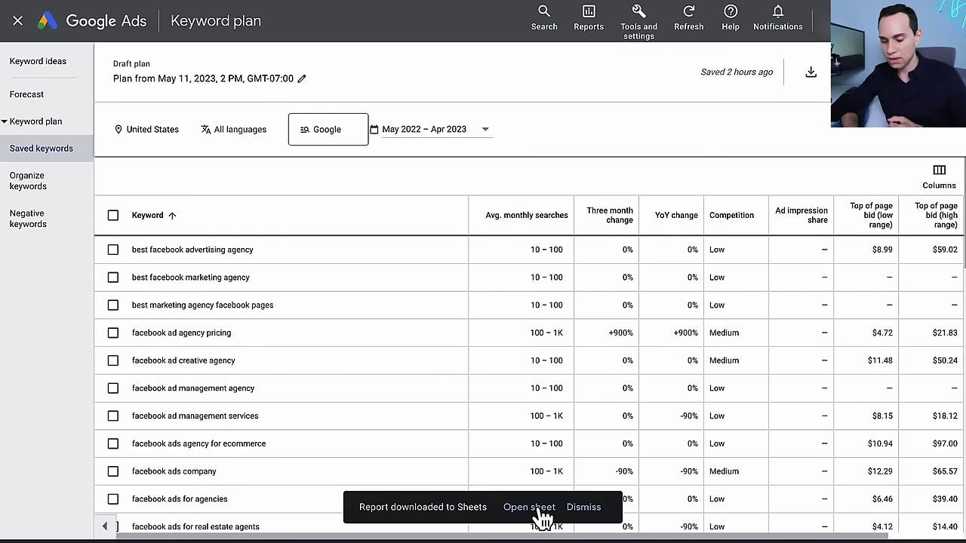
{"action": "left_click", "coordinate": [529, 507]}
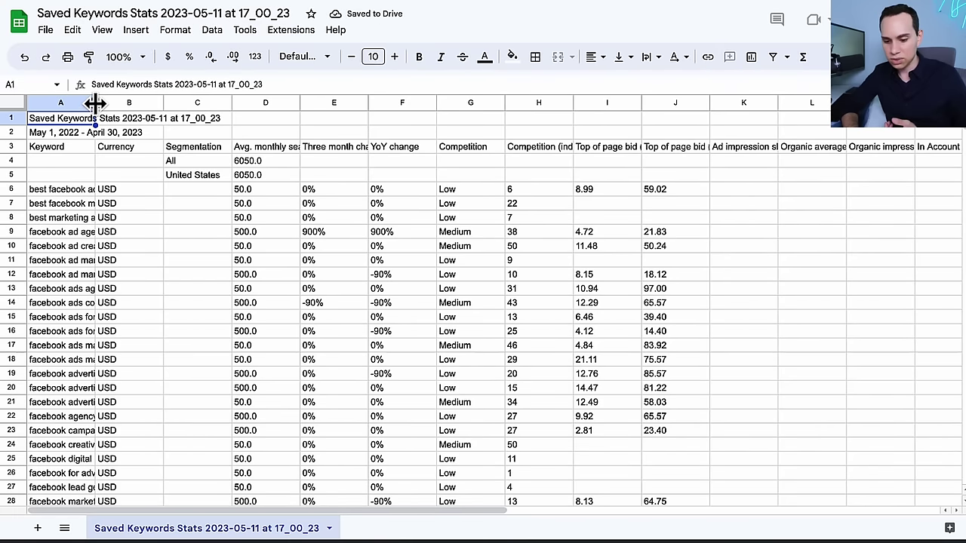
Fit column A to its contents and copy all the keywords in A6:A45.
{"action": "double_click", "coordinate": [96, 103]}
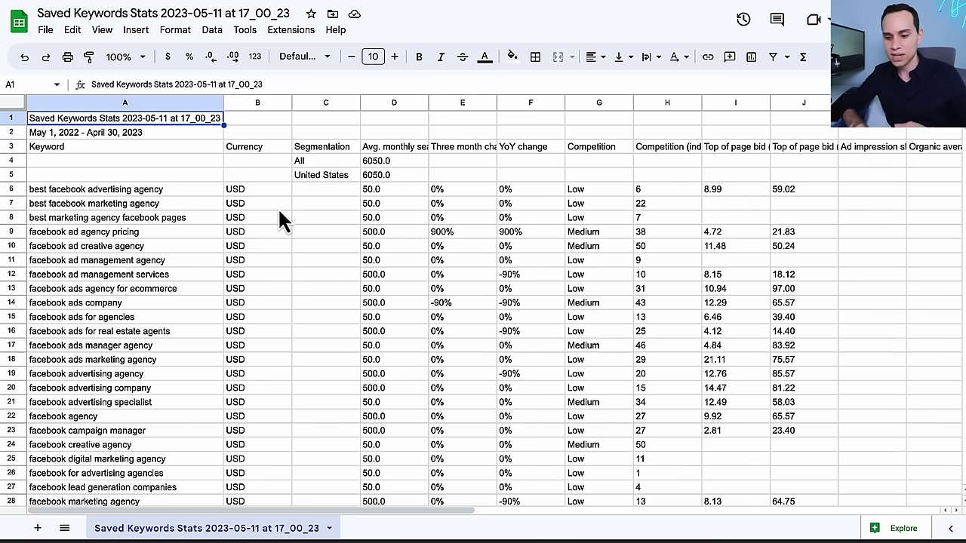
{"action": "left_click", "coordinate": [168, 198]}
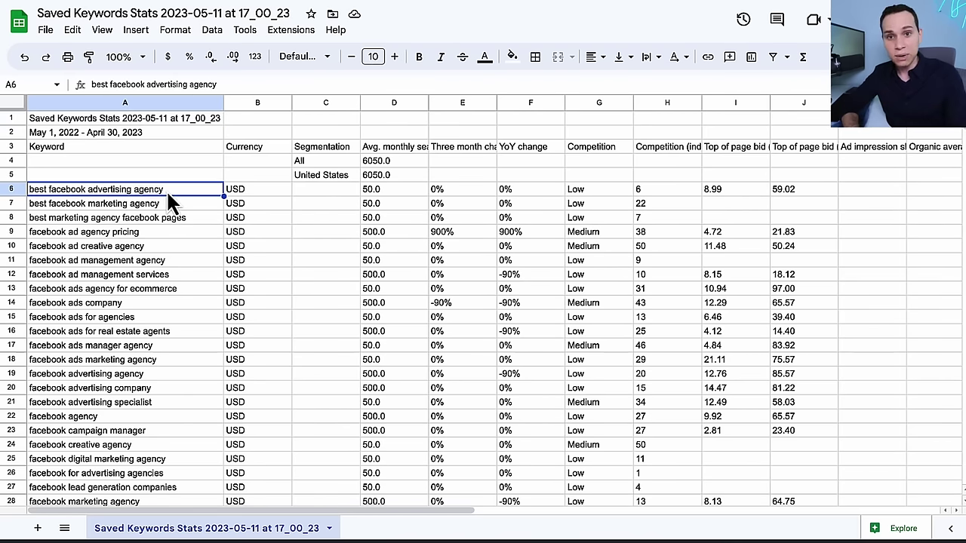
{"action": "scroll", "coordinate": [163, 206], "scroll_direction": "down", "scroll_amount": 6}
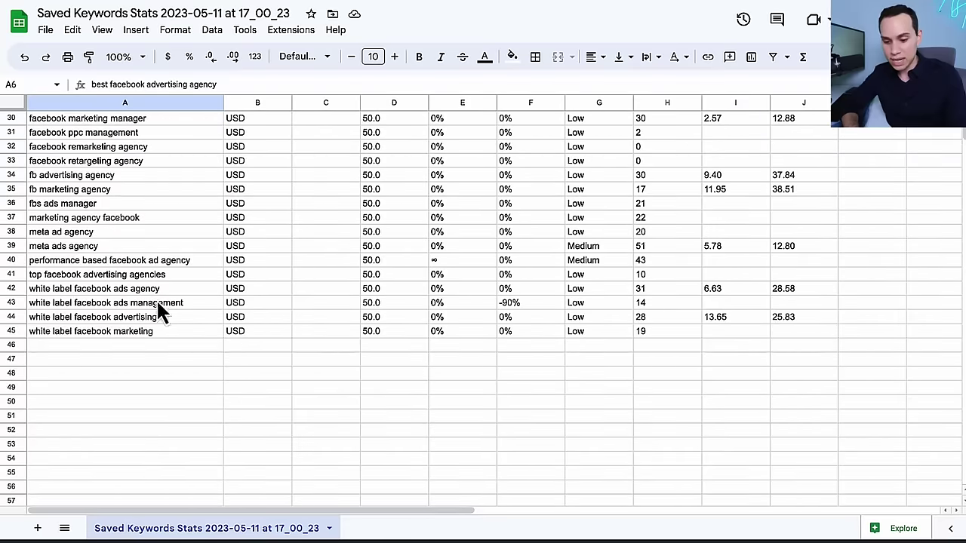
{"action": "left_click", "coordinate": [170, 331], "text": "shift"}
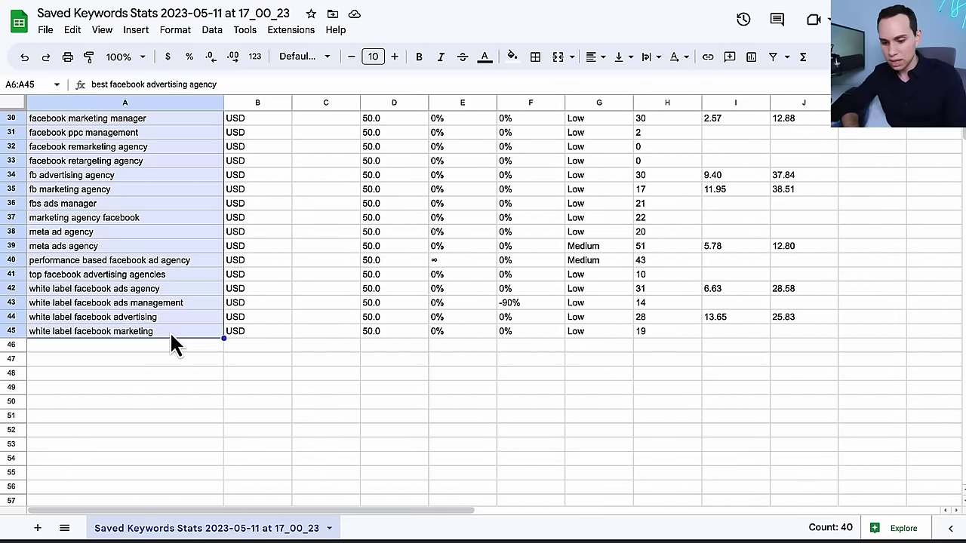
{"action": "key", "text": "ctrl+c"}
In Jasper Chat, enter a request to group keywords into unique, closely related Google Ads ad groups of 3-7, enhance the prompt, and send it.
{"action": "key", "text": "ctrl+Left"}
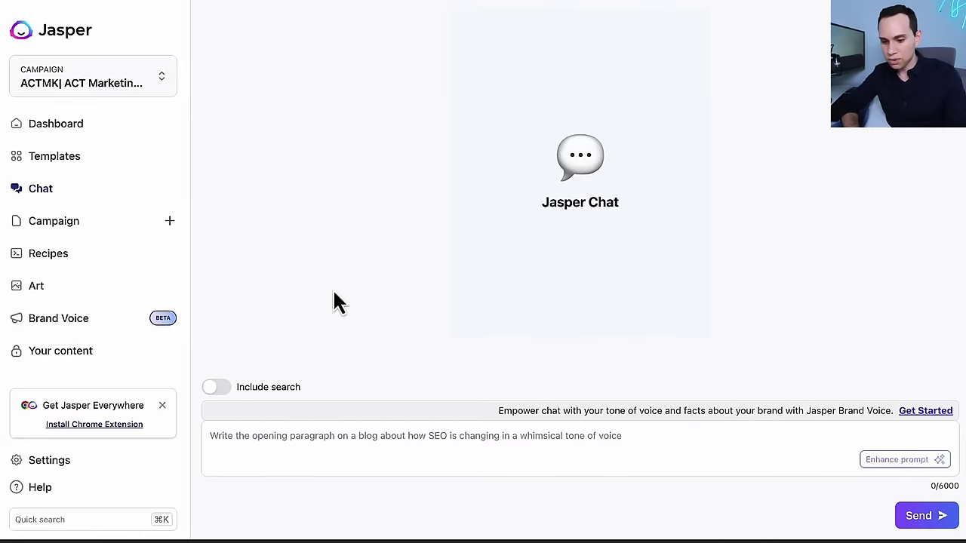
{"action": "left_click", "coordinate": [330, 448]}
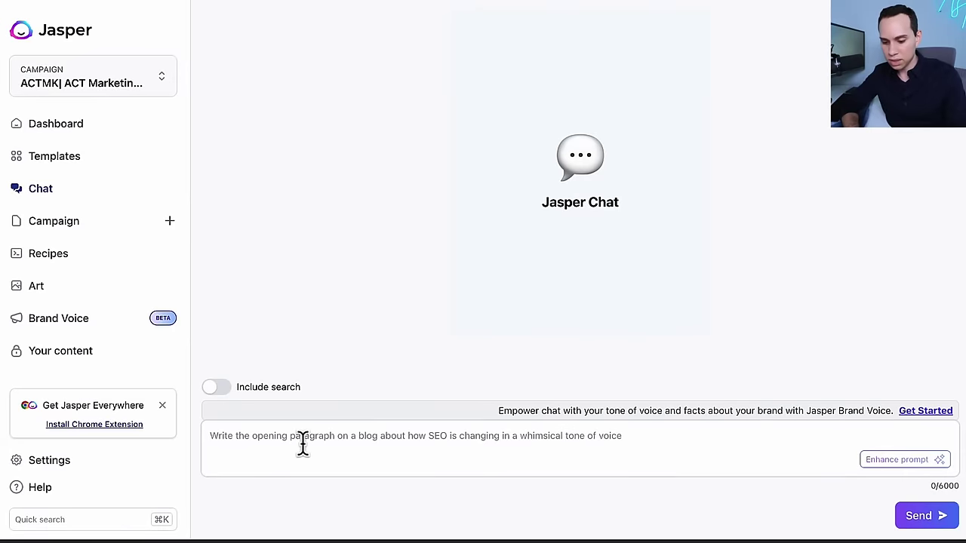
{"action": "left_click", "coordinate": [302, 444]}
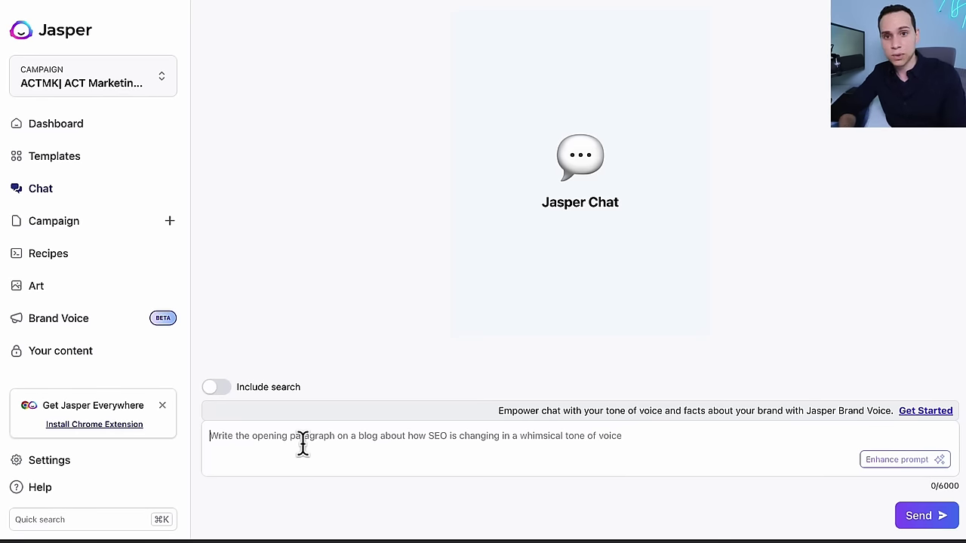
{"action": "key", "text": "ctrl+v"}
{"action": "key", "text": "ctrl+a"}
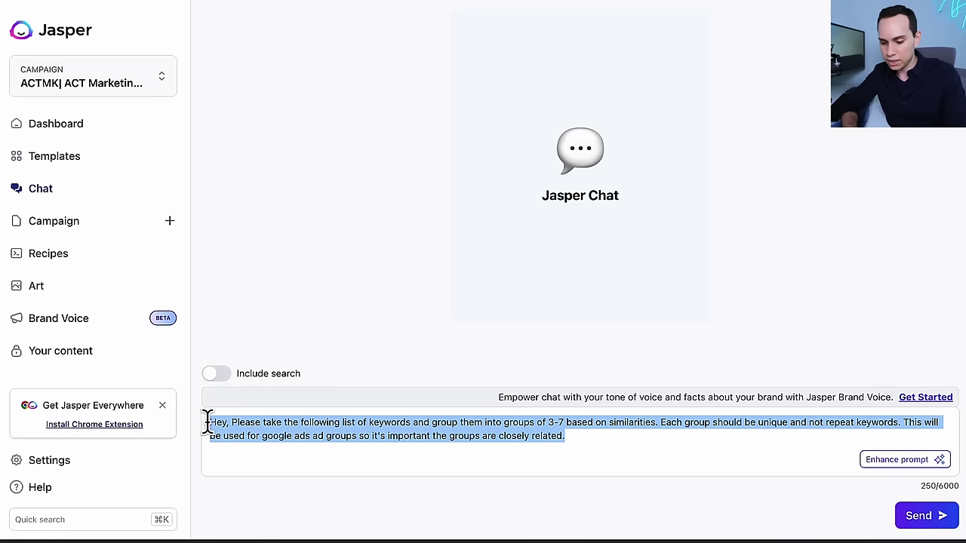
{"action": "left_click", "coordinate": [565, 421]}
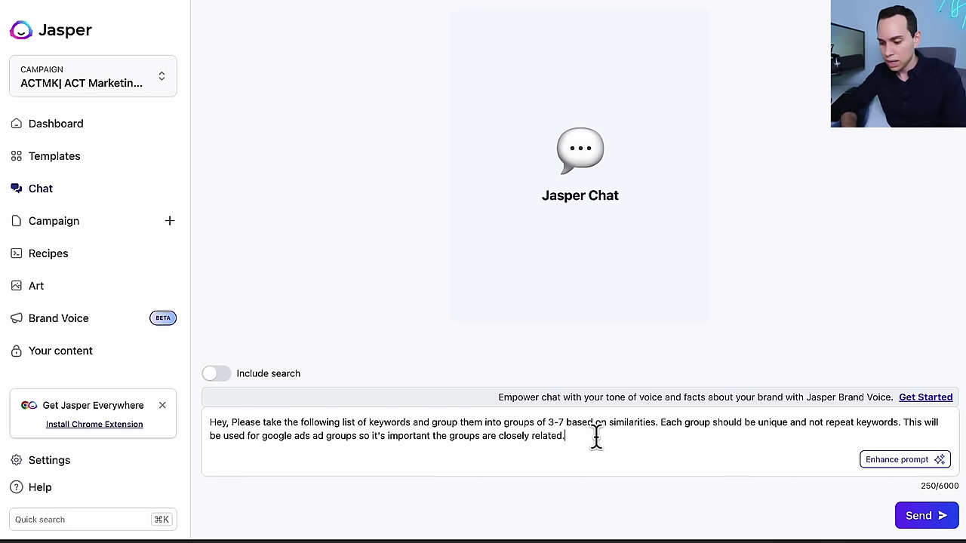
{"action": "left_click", "coordinate": [895, 460]}
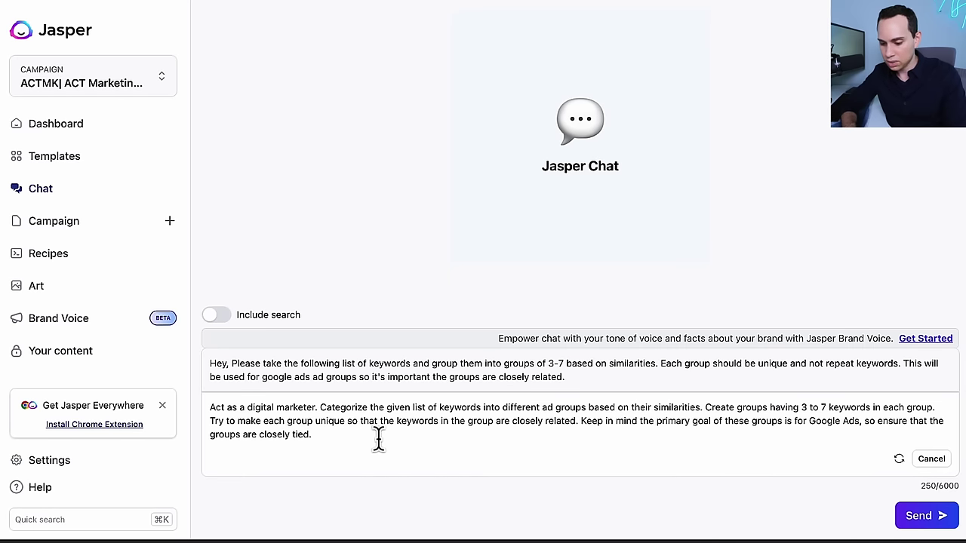
{"action": "key", "text": "Return"}
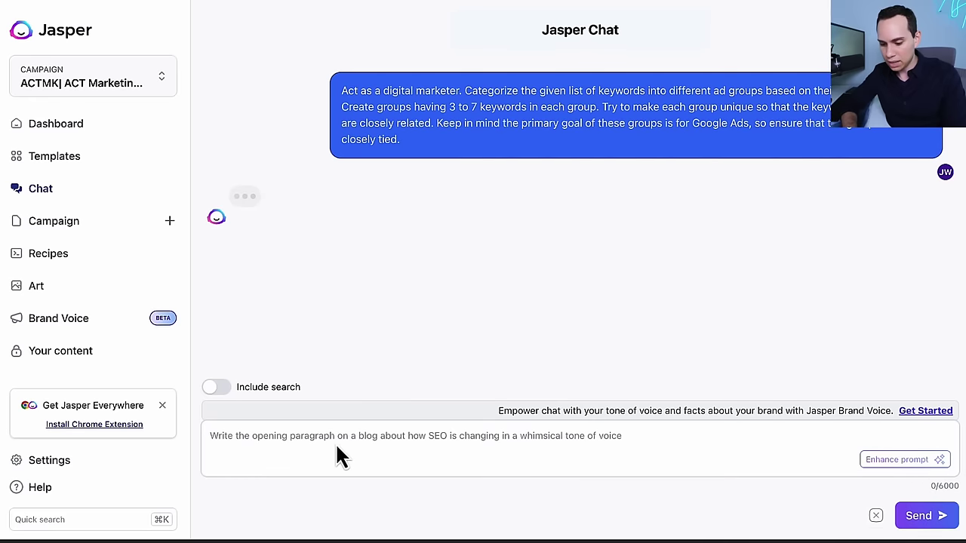
Send the copied list of saved keywords to the chat as the list to categorize.
{"action": "left_click", "coordinate": [319, 442]}
{"action": "key", "text": "ctrl+v"}
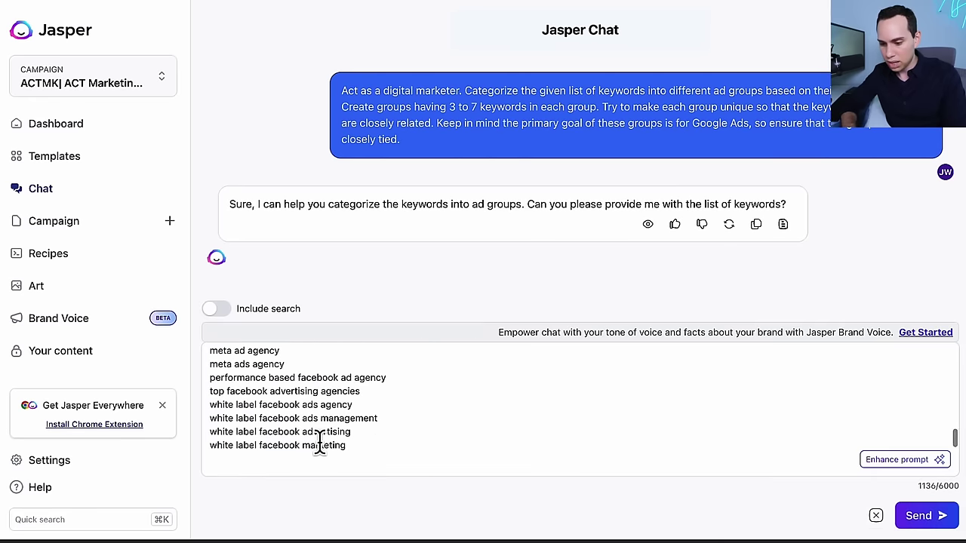
{"action": "key", "text": "Return"}
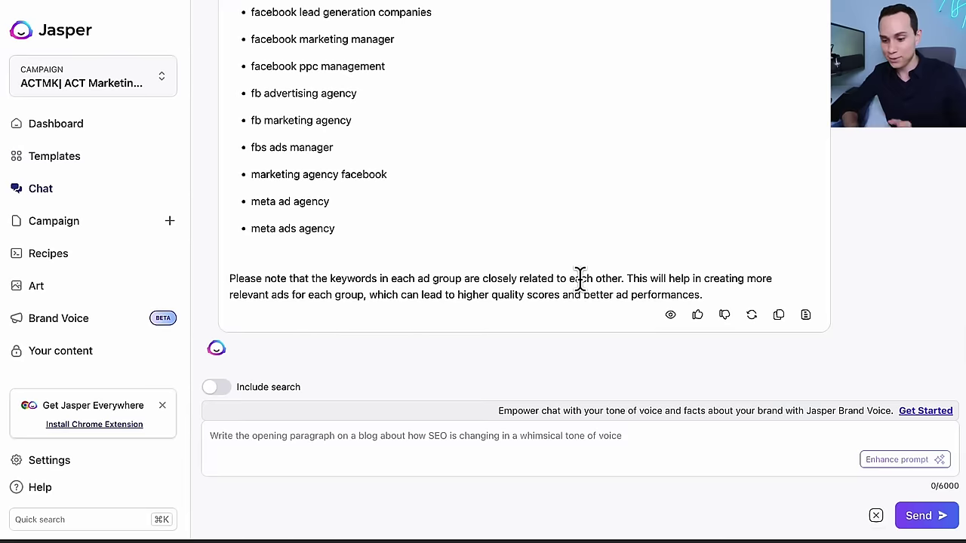
Examine the ad groups in the chat reply, checking how many keywords each contains and how closely they are related.
{"action": "scroll", "coordinate": [502, 183], "scroll_direction": "up", "scroll_amount": 2}
{"action": "scroll", "coordinate": [504, 181], "scroll_direction": "up", "scroll_amount": 20}
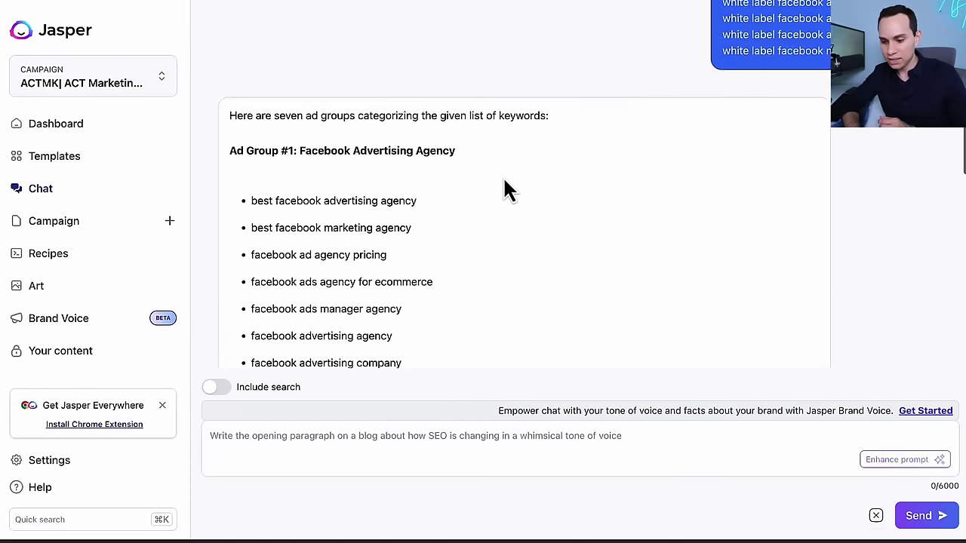
{"action": "scroll", "coordinate": [504, 182], "scroll_direction": "down", "scroll_amount": 5}
{"action": "scroll", "coordinate": [505, 189], "scroll_direction": "up", "scroll_amount": 5}
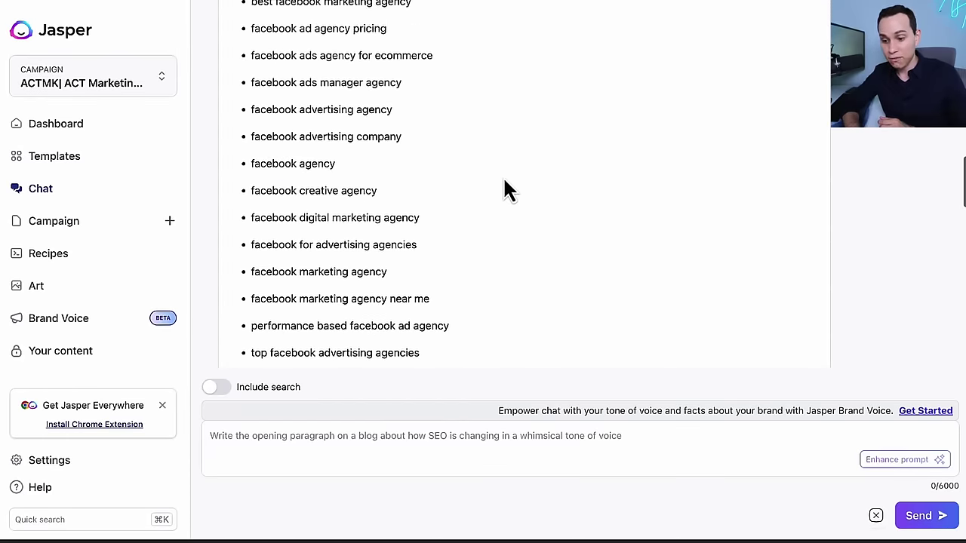
{"action": "scroll", "coordinate": [365, 106], "scroll_direction": "down", "scroll_amount": 3}
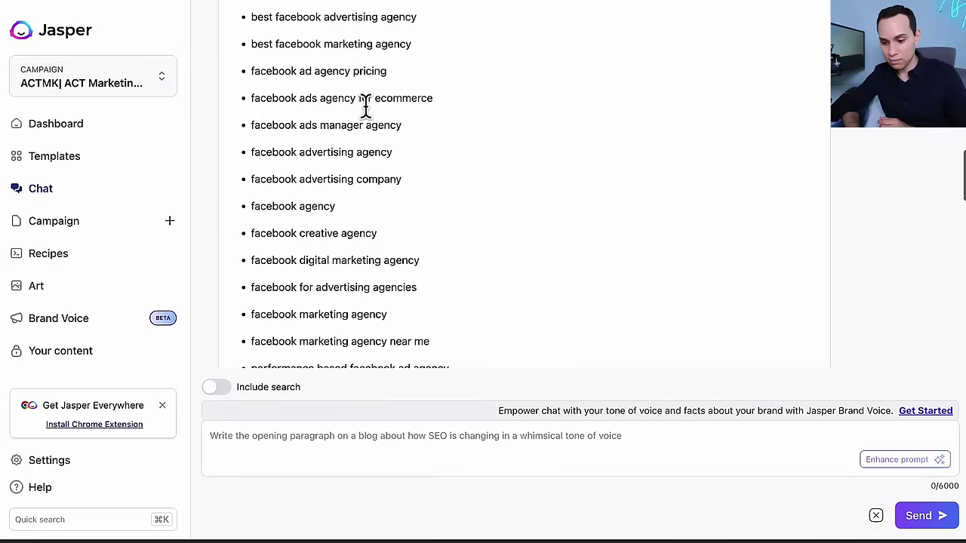
{"action": "scroll", "coordinate": [476, 195], "scroll_direction": "down", "scroll_amount": 3}
{"action": "scroll", "coordinate": [477, 194], "scroll_direction": "down", "scroll_amount": 10}
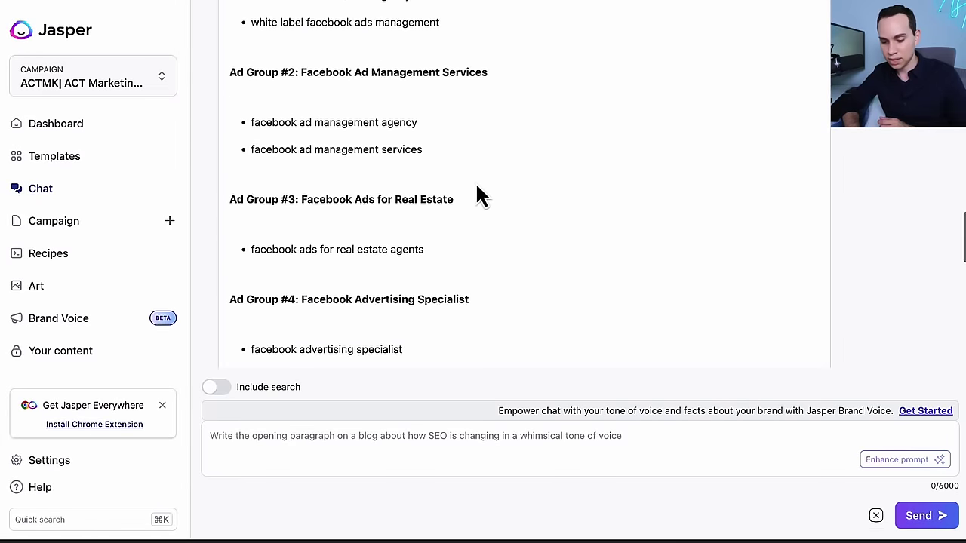
{"action": "scroll", "coordinate": [477, 189], "scroll_direction": "down", "scroll_amount": 3}
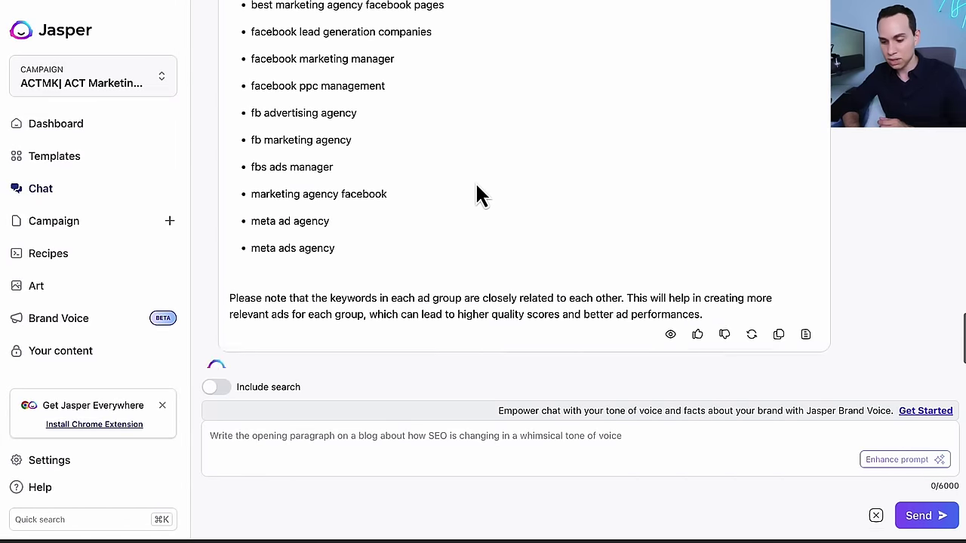
{"action": "scroll", "coordinate": [477, 189], "scroll_direction": "up", "scroll_amount": 15}
{"action": "scroll", "coordinate": [477, 189], "scroll_direction": "up", "scroll_amount": 5}
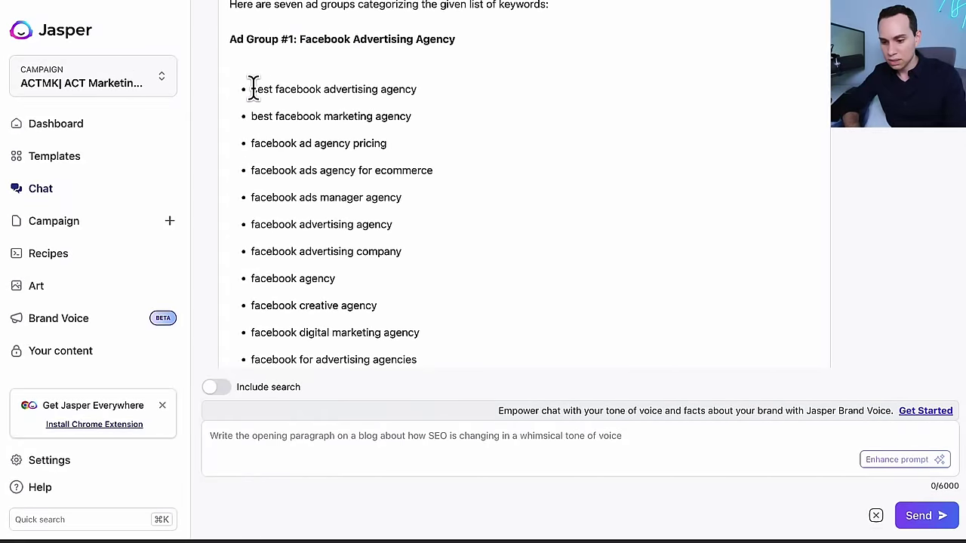
Send the keywords from Ad Group #1: Facebook Advertising Agency with a request to split them into three unique, smaller groups based upon similarities.
{"action": "left_click_drag", "start_coordinate": [252, 89], "coordinate": [444, 52]}
{"action": "scroll", "coordinate": [460, 60], "scroll_direction": "up", "scroll_amount": 5}
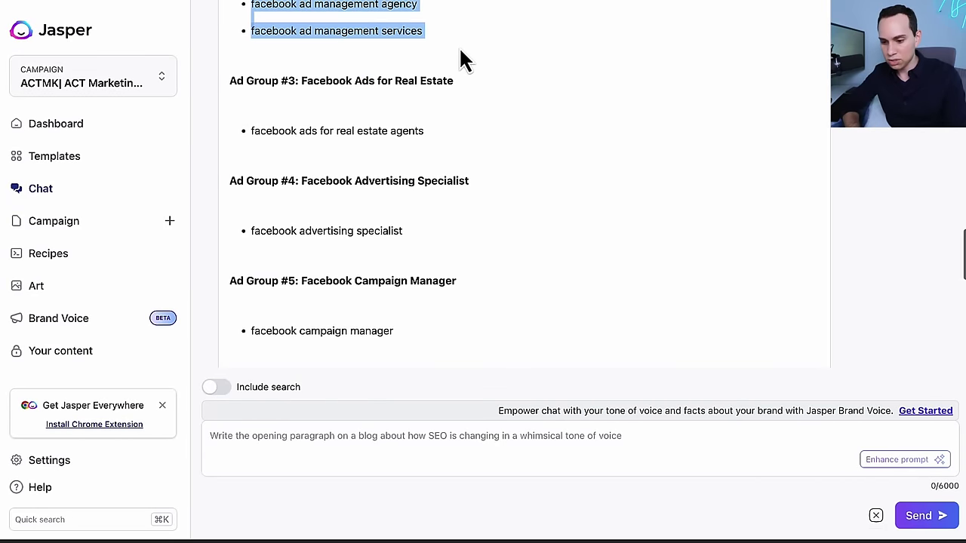
{"action": "left_click", "coordinate": [442, 287]}
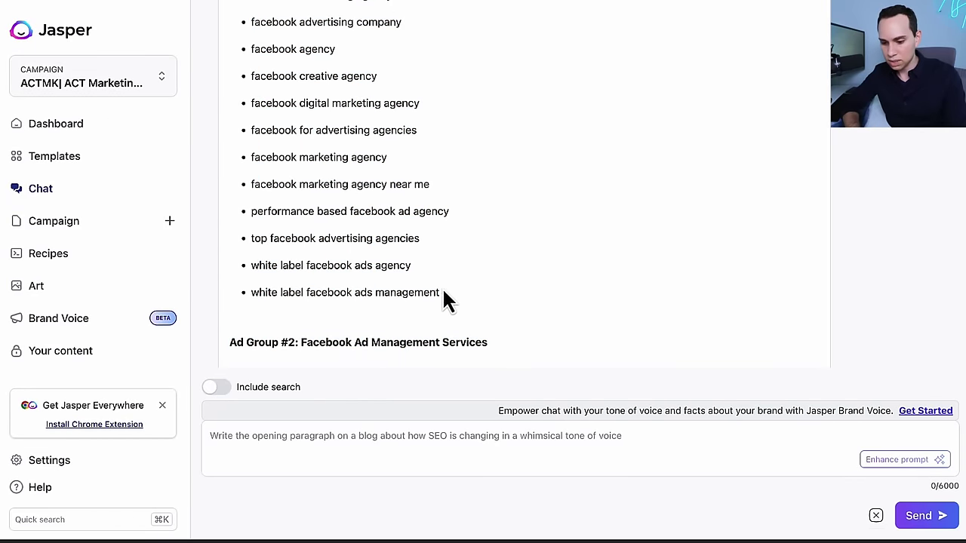
{"action": "left_click_drag", "start_coordinate": [442, 290], "coordinate": [236, 11]}
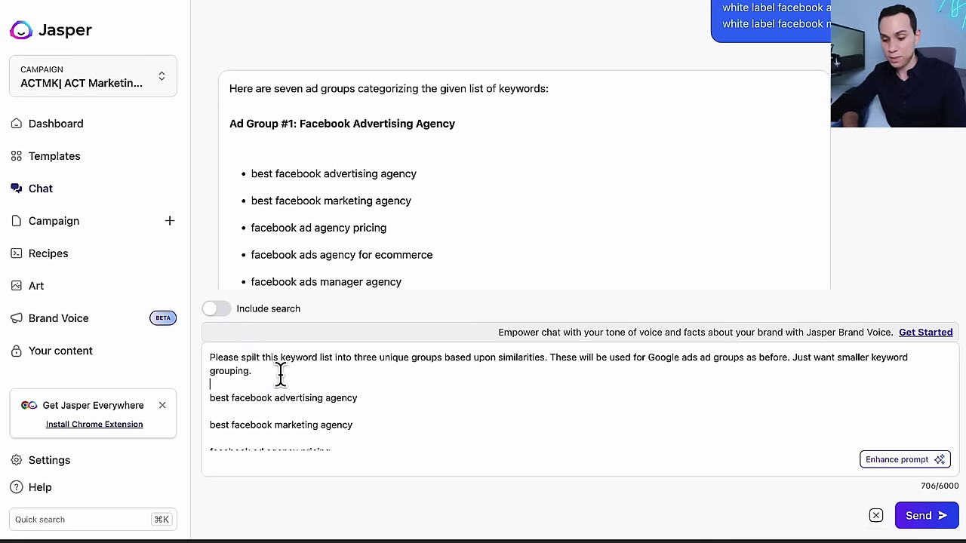
{"action": "scroll", "coordinate": [308, 374], "scroll_direction": "down", "scroll_amount": 10}
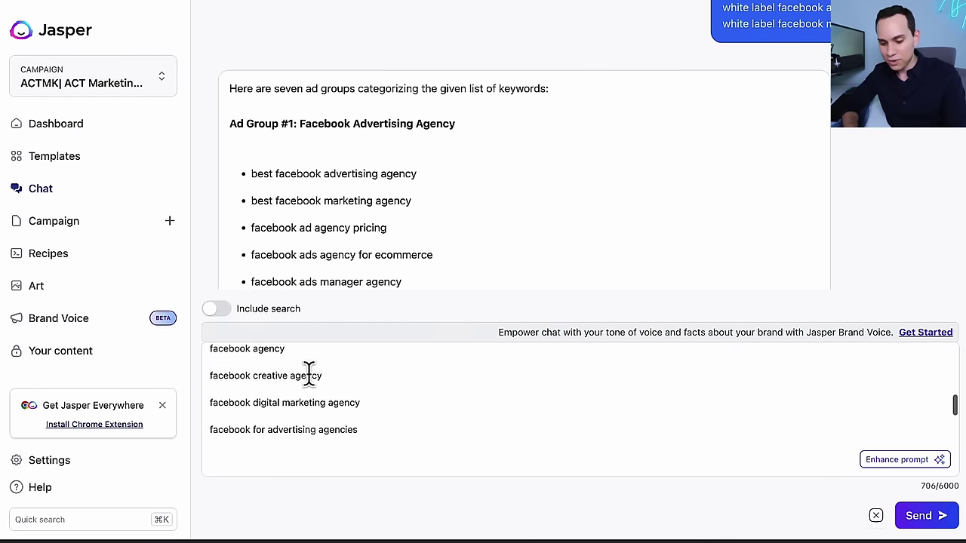
{"action": "scroll", "coordinate": [309, 374], "scroll_direction": "up", "scroll_amount": 10}
{"action": "scroll", "coordinate": [350, 155], "scroll_direction": "down", "scroll_amount": 6}
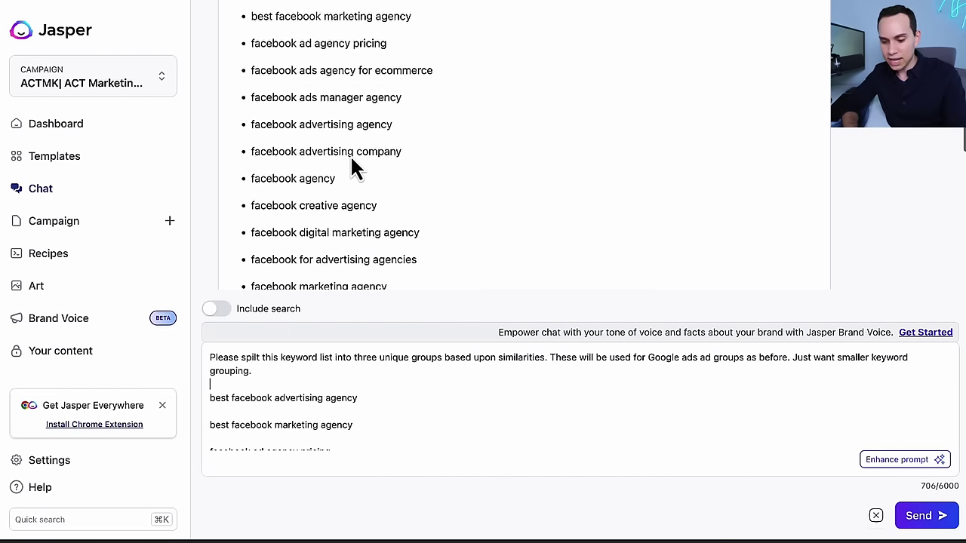
{"action": "scroll", "coordinate": [344, 43], "scroll_direction": "down", "scroll_amount": 3}
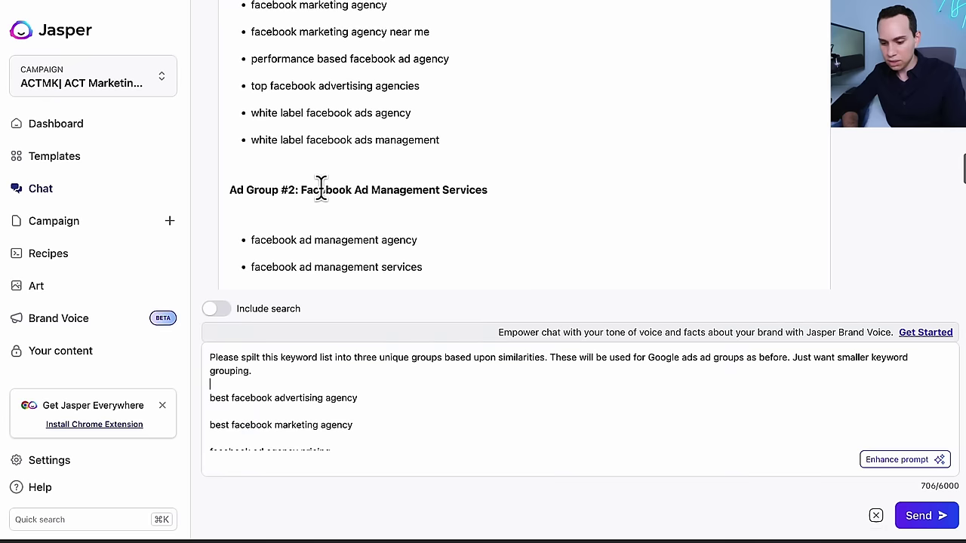
{"action": "scroll", "coordinate": [302, 401], "scroll_direction": "down", "scroll_amount": 5}
{"action": "scroll", "coordinate": [294, 397], "scroll_direction": "up", "scroll_amount": 5}
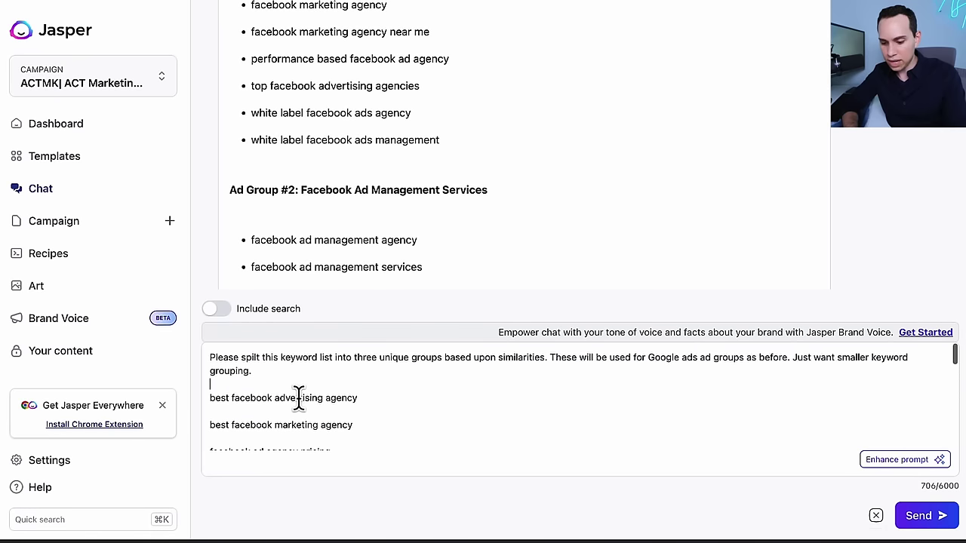
{"action": "left_click", "coordinate": [258, 371]}
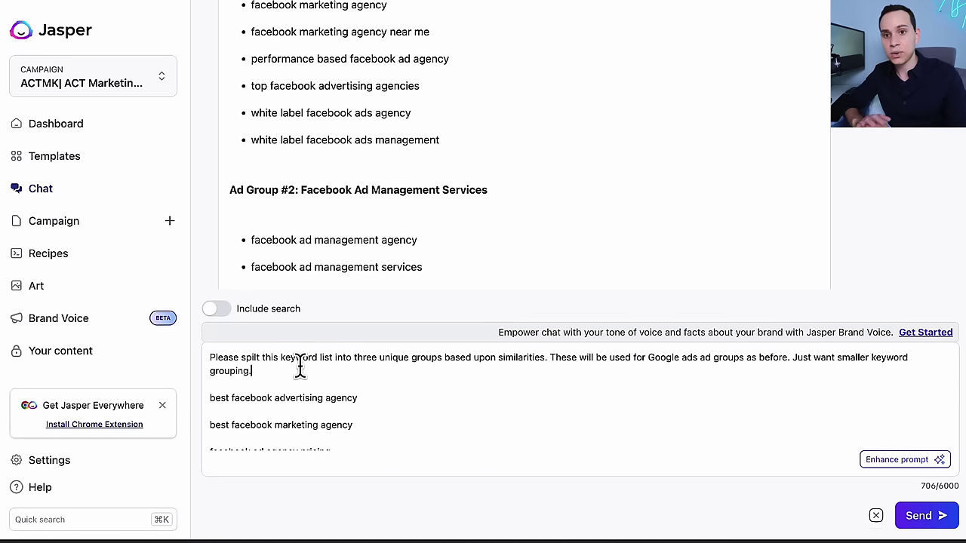
{"action": "key", "text": "Return"}
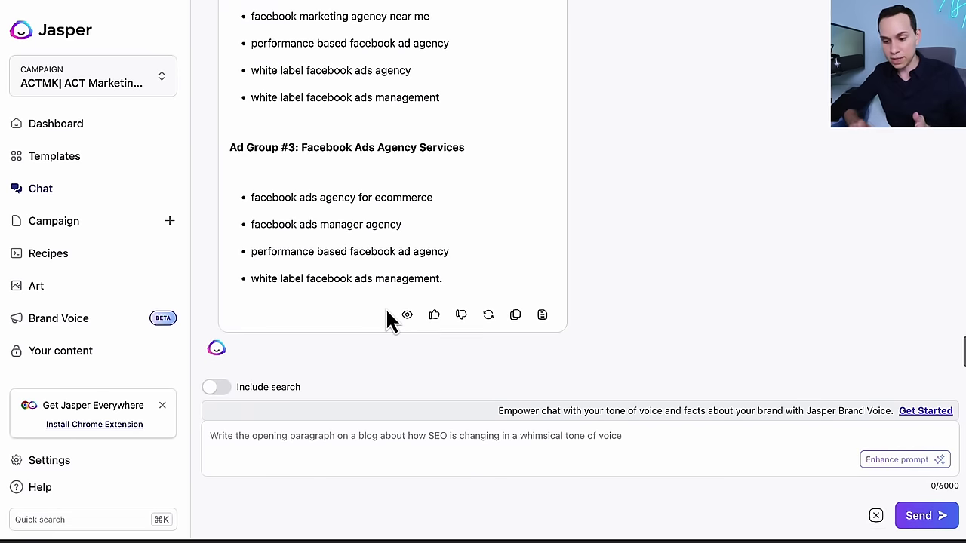
Examine the three new ad groups for repeated keywords and group size, and compare them with the keywords submitted in the request.
{"action": "scroll", "coordinate": [453, 211], "scroll_direction": "up", "scroll_amount": 5}
{"action": "scroll", "coordinate": [454, 215], "scroll_direction": "up", "scroll_amount": 5}
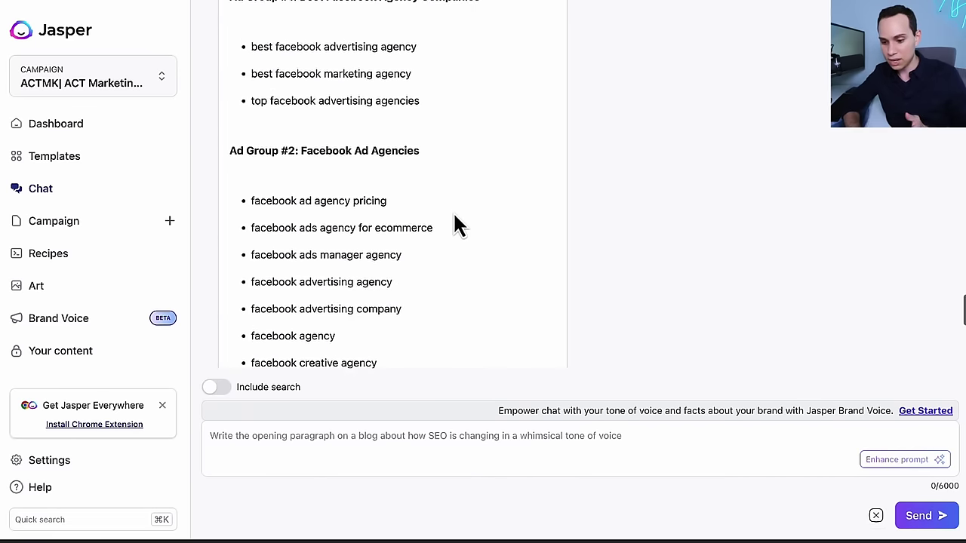
{"action": "scroll", "coordinate": [455, 215], "scroll_direction": "down", "scroll_amount": 6}
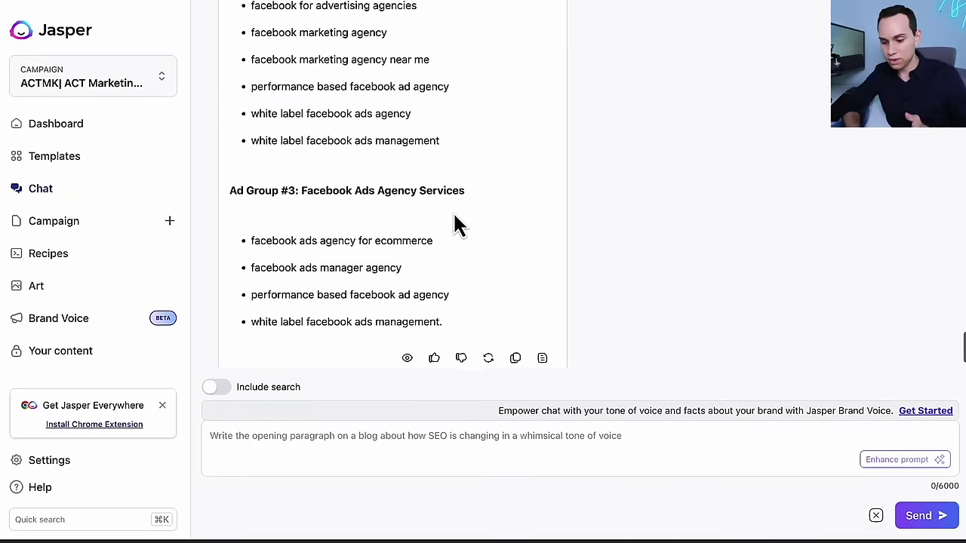
{"action": "scroll", "coordinate": [454, 216], "scroll_direction": "up", "scroll_amount": 4}
{"action": "scroll", "coordinate": [454, 214], "scroll_direction": "up", "scroll_amount": 1}
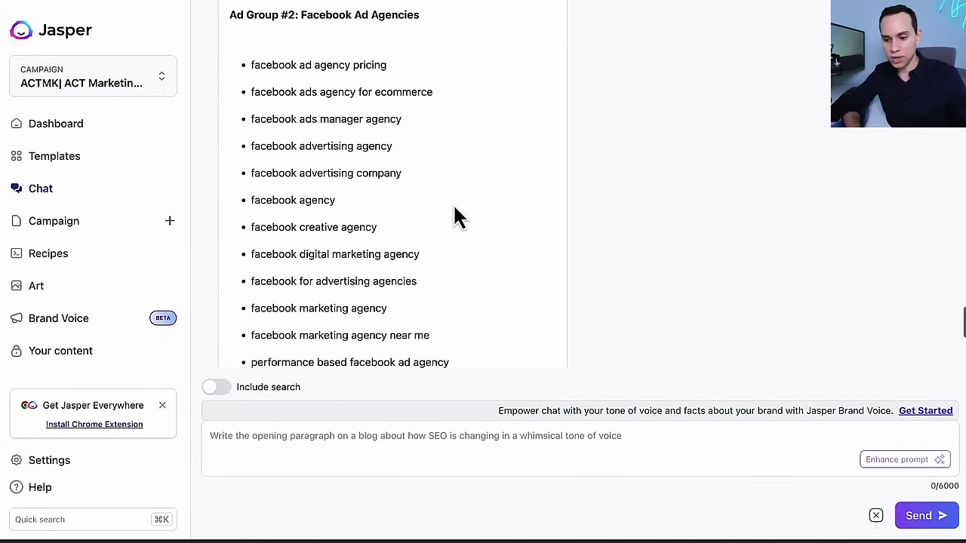
{"action": "scroll", "coordinate": [457, 216], "scroll_direction": "up", "scroll_amount": 1}
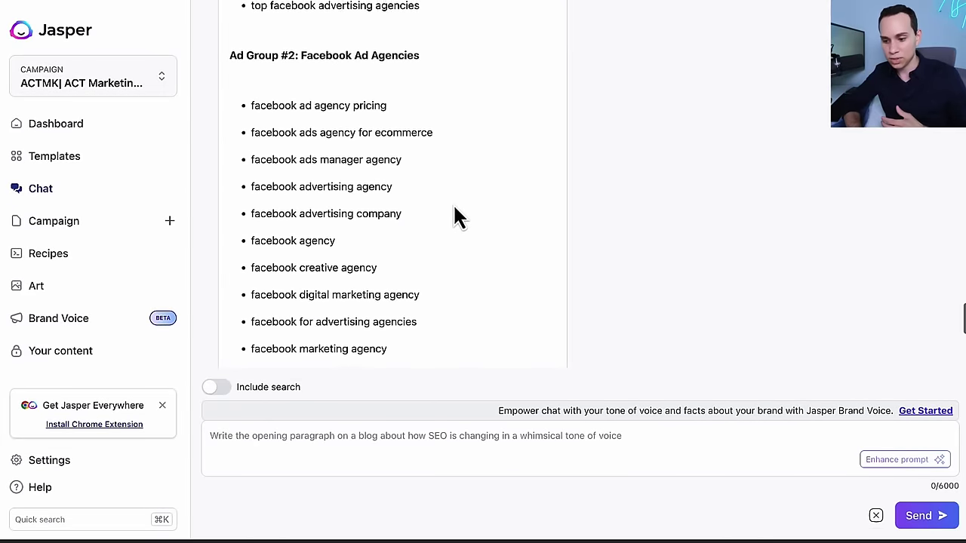
{"action": "scroll", "coordinate": [250, 104], "scroll_direction": "down", "scroll_amount": 4}
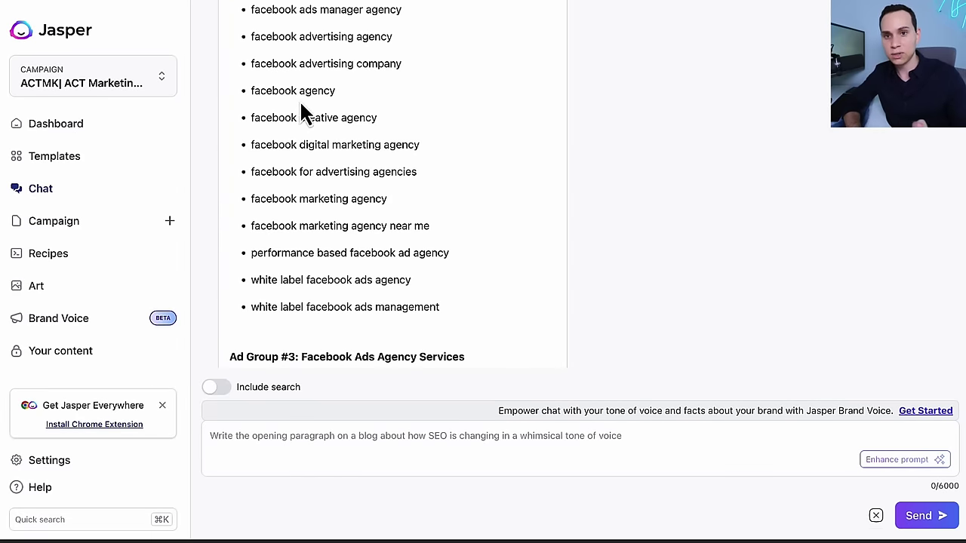
{"action": "scroll", "coordinate": [320, 109], "scroll_direction": "up", "scroll_amount": 3}
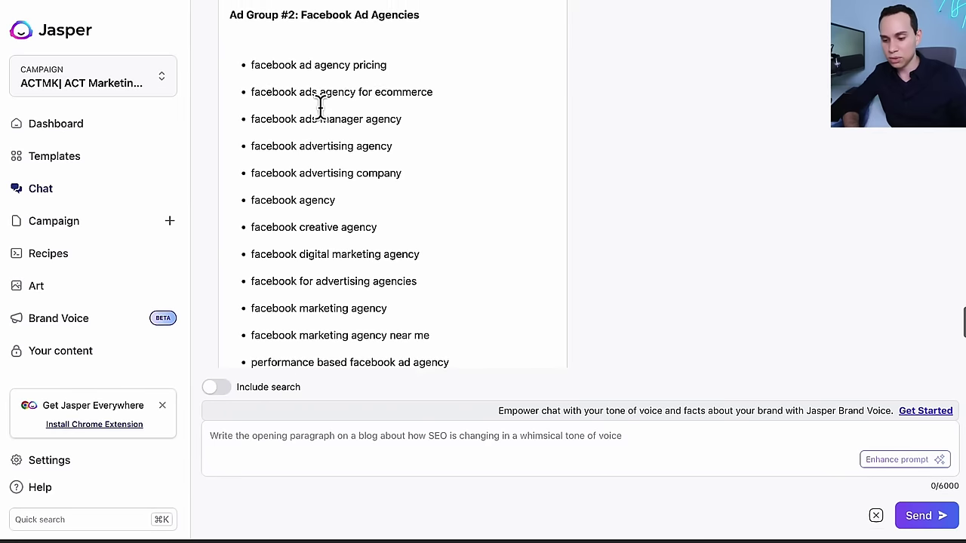
{"action": "scroll", "coordinate": [321, 113], "scroll_direction": "up", "scroll_amount": 10}
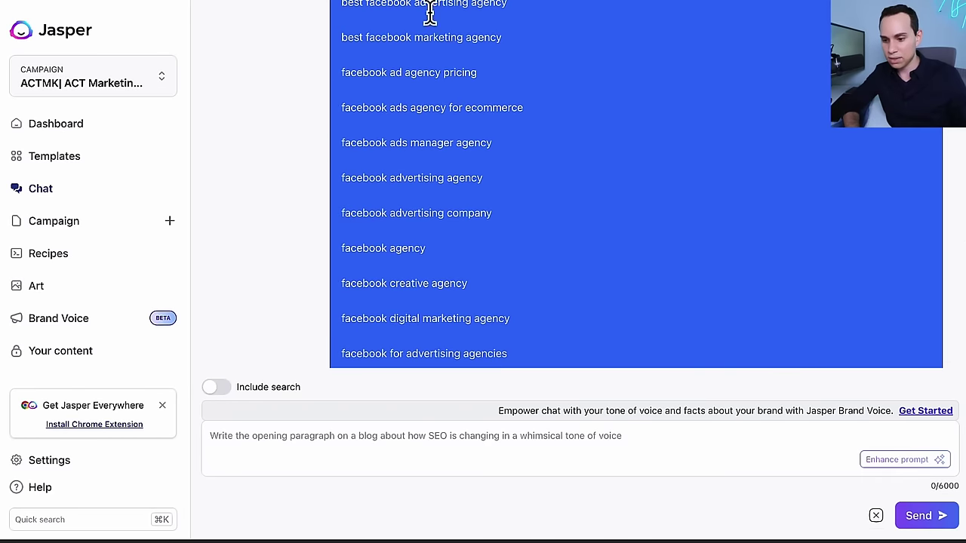
Review the original keyword list in the Saved Keywords Stats spreadsheet, then return to the first ad group breakdown in Jasper Chat.
{"action": "key", "text": "ctrl+Right"}
{"action": "scroll", "coordinate": [128, 185], "scroll_direction": "up", "scroll_amount": 8}
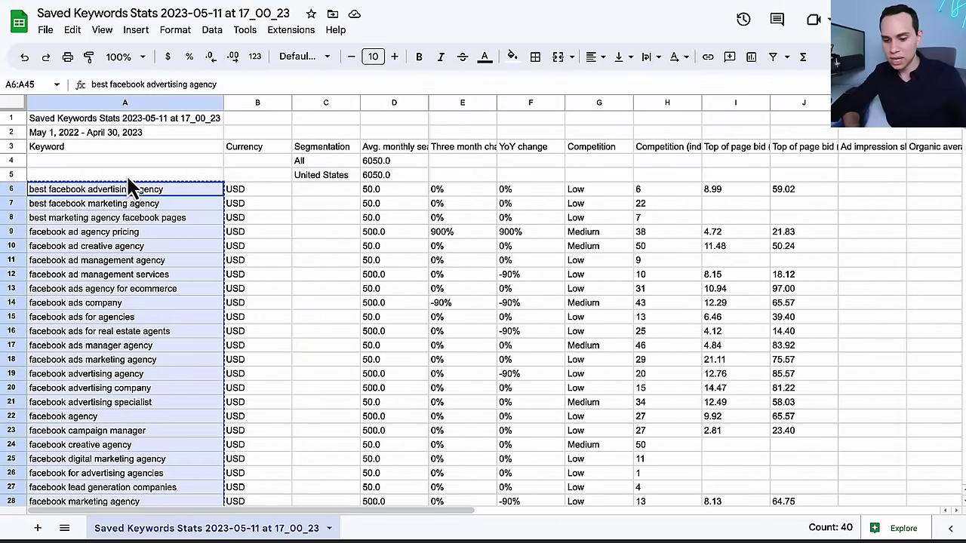
{"action": "scroll", "coordinate": [128, 185], "scroll_direction": "down", "scroll_amount": 2}
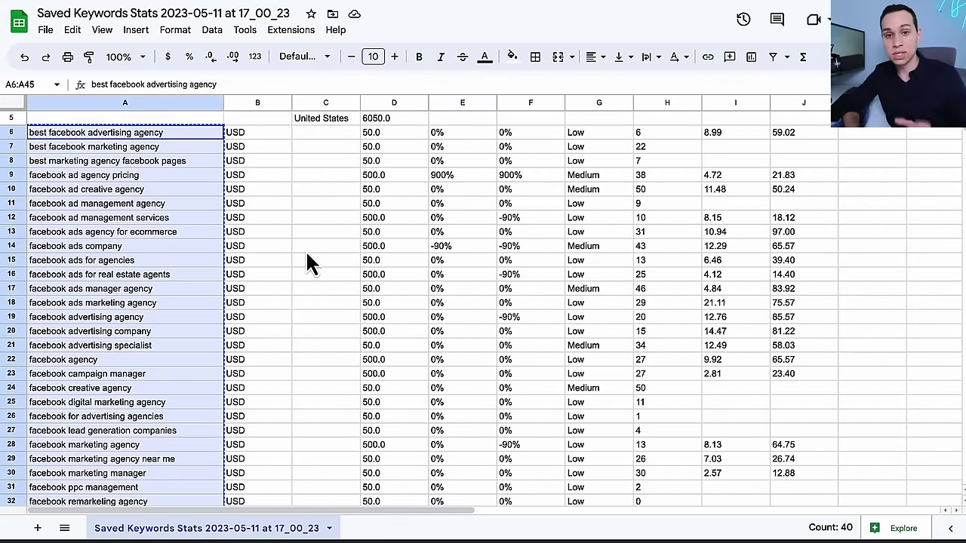
{"action": "key", "text": "ctrl+Left"}
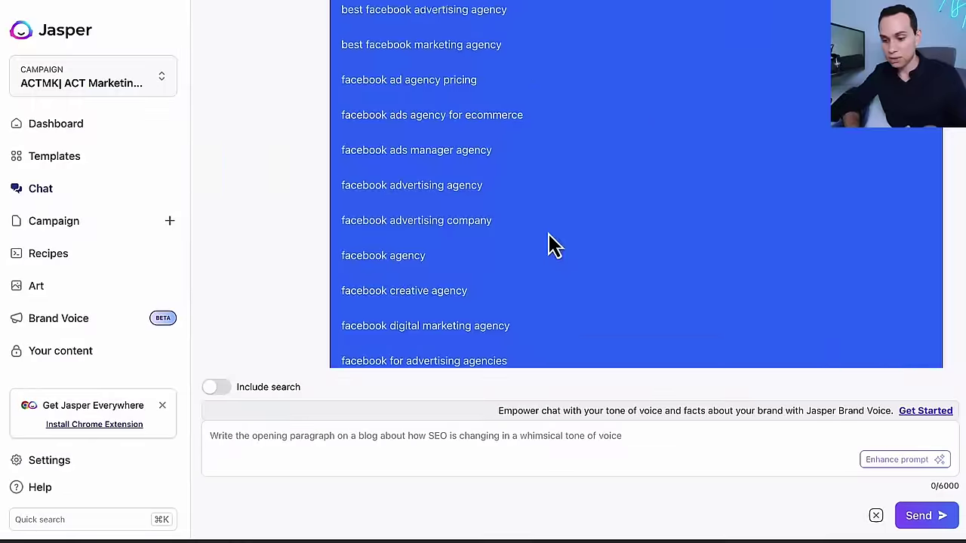
{"action": "scroll", "coordinate": [548, 236], "scroll_direction": "up", "scroll_amount": 15}
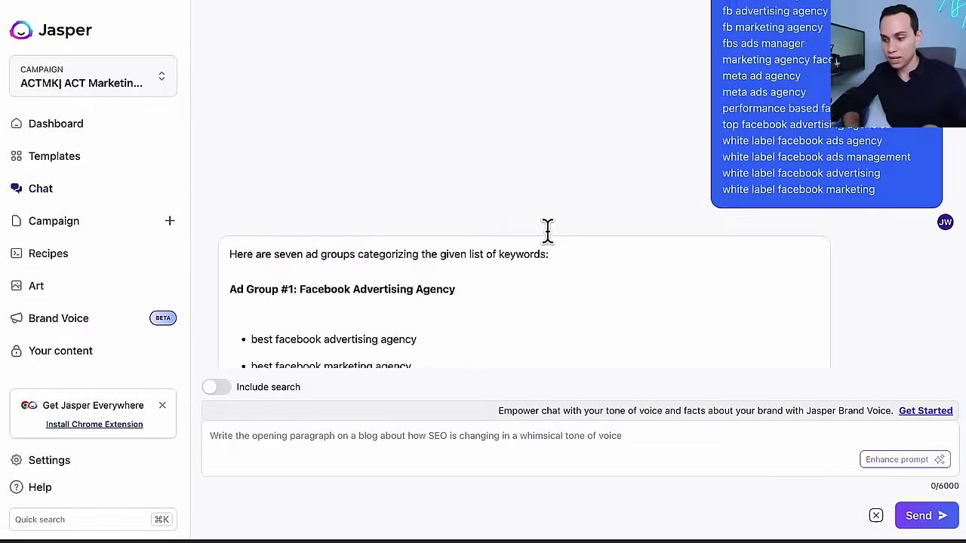
Review the original categorization prompt and submitted keyword list, then examine how the first ad group breakdown distributes keywords across its groups.
{"action": "scroll", "coordinate": [549, 235], "scroll_direction": "up", "scroll_amount": 5}
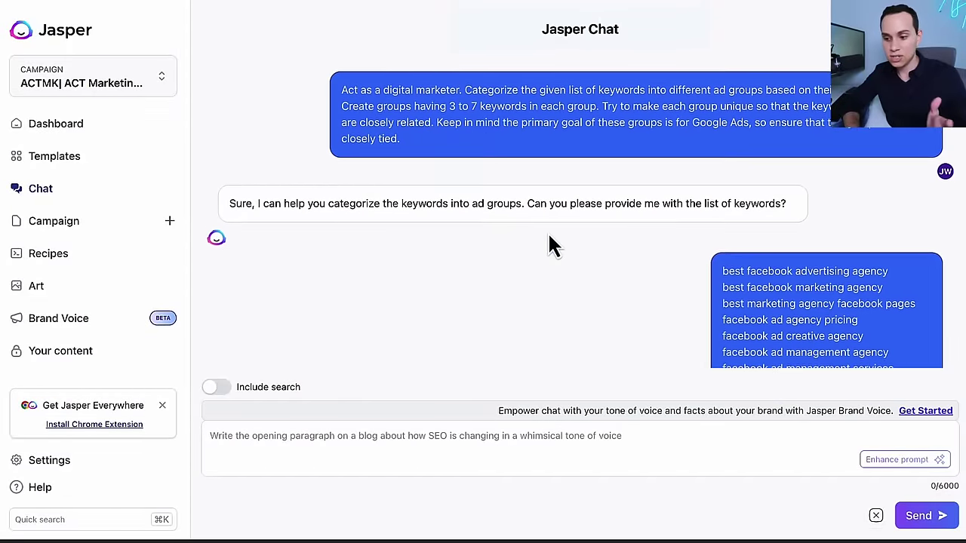
{"action": "scroll", "coordinate": [549, 235], "scroll_direction": "down", "scroll_amount": 3}
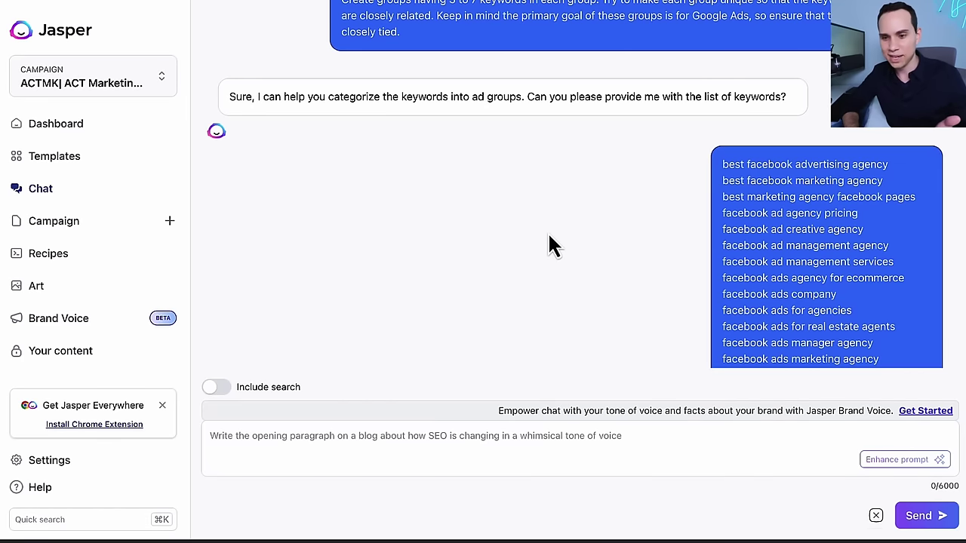
{"action": "scroll", "coordinate": [548, 235], "scroll_direction": "down", "scroll_amount": 7}
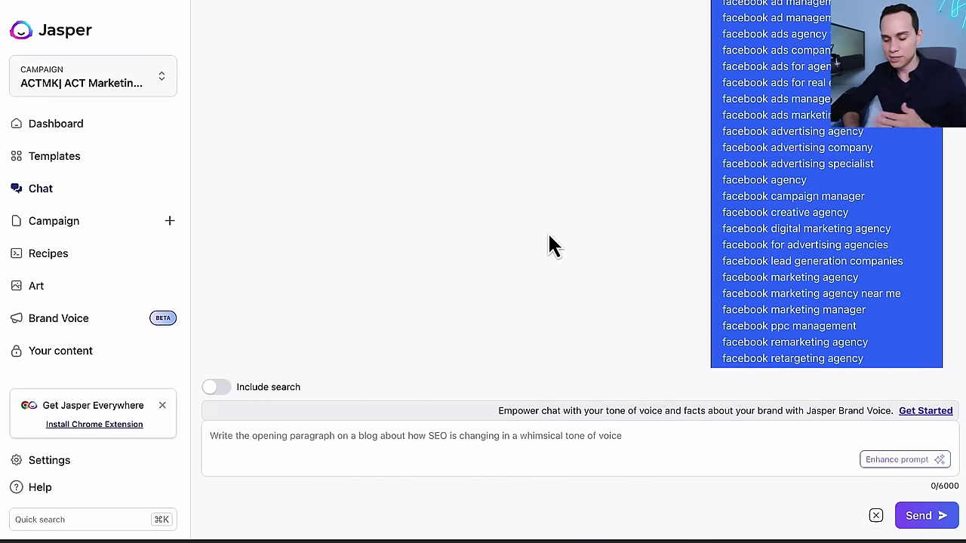
{"action": "scroll", "coordinate": [548, 240], "scroll_direction": "down", "scroll_amount": 12}
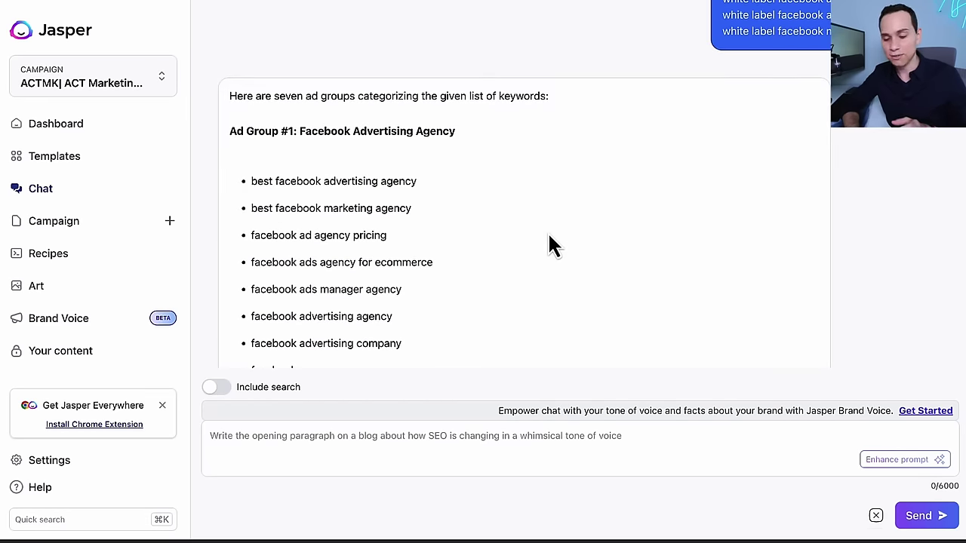
{"action": "scroll", "coordinate": [548, 240], "scroll_direction": "down", "scroll_amount": 3}
{"action": "scroll", "coordinate": [459, 230], "scroll_direction": "up", "scroll_amount": 4}
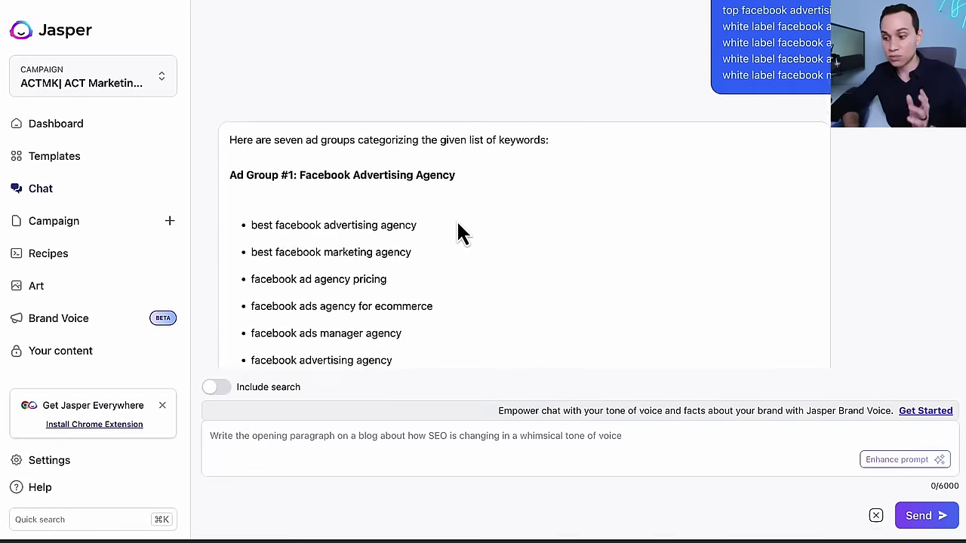
{"action": "scroll", "coordinate": [461, 233], "scroll_direction": "up", "scroll_amount": 2}
{"action": "scroll", "coordinate": [460, 232], "scroll_direction": "down", "scroll_amount": 4}
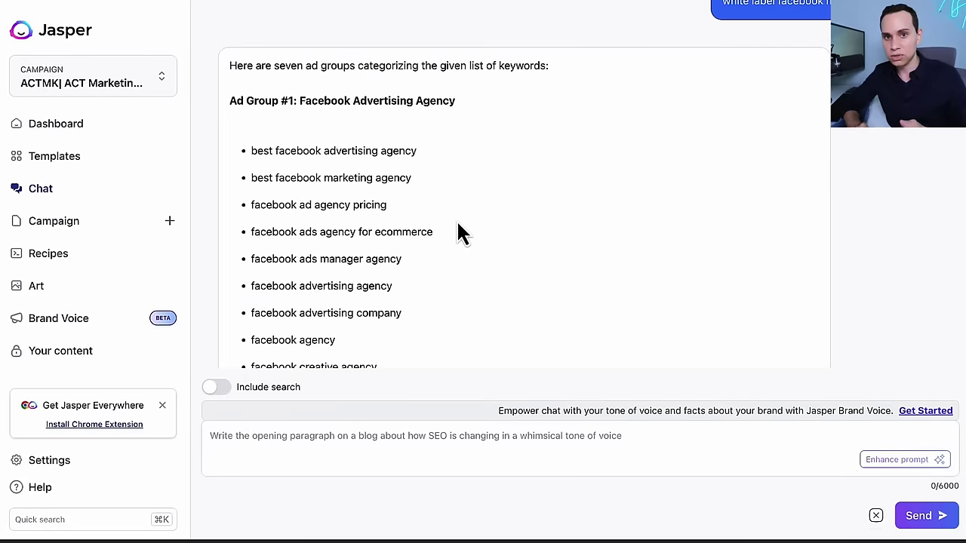
{"action": "scroll", "coordinate": [460, 233], "scroll_direction": "down", "scroll_amount": 5}
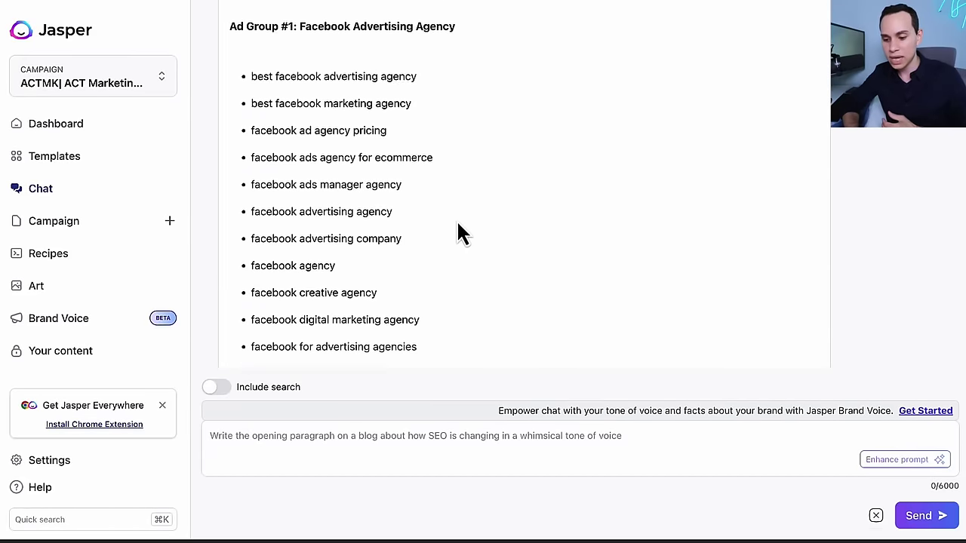
{"action": "scroll", "coordinate": [460, 233], "scroll_direction": "down", "scroll_amount": 1}
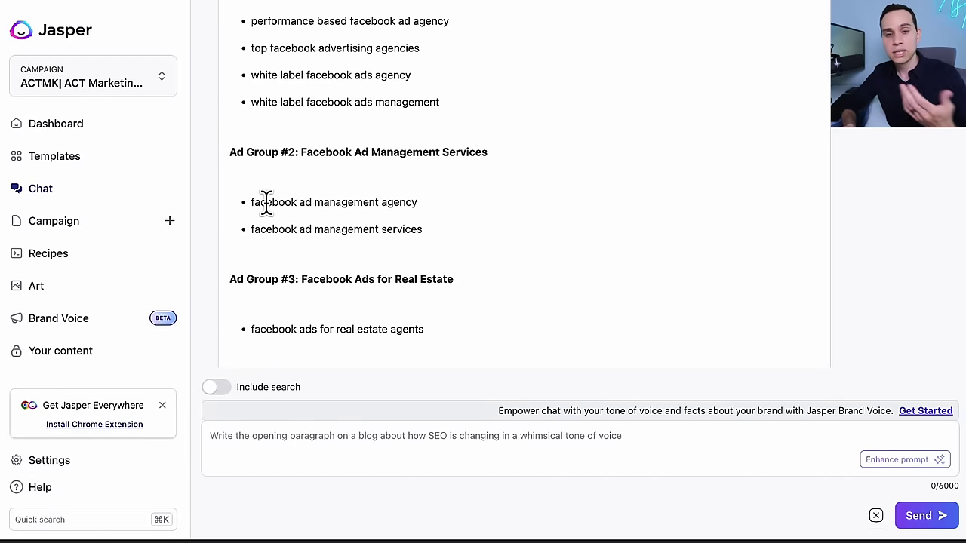
{"action": "scroll", "coordinate": [322, 195], "scroll_direction": "down", "scroll_amount": 1}
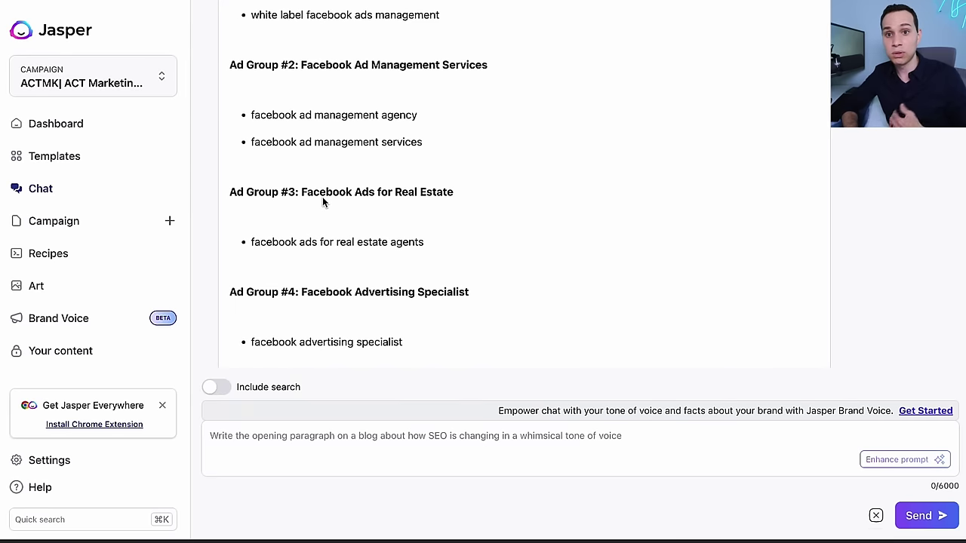
Switch to the Google Ads keyword plan and generate a forecast for all saved keywords.
{"action": "key", "text": "ctrl+Right"}
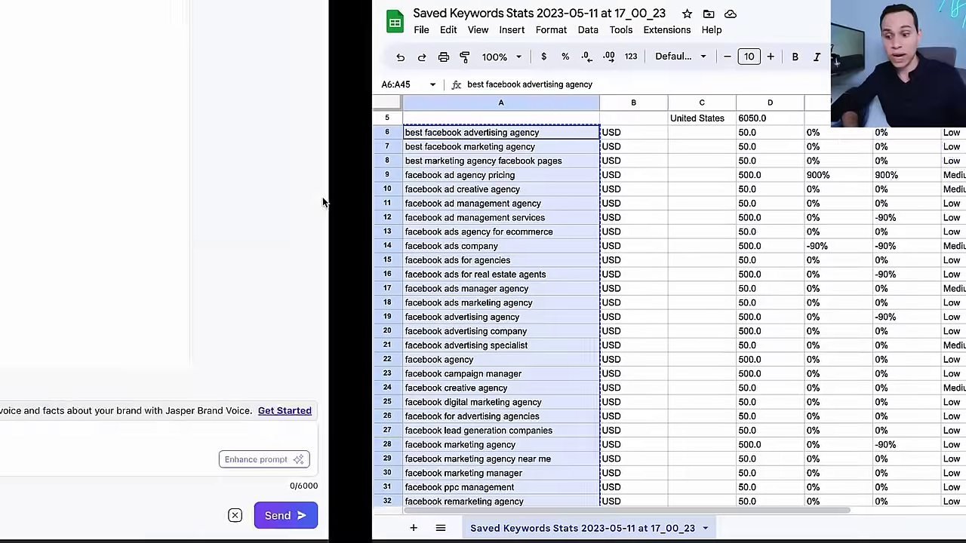
{"action": "left_click", "coordinate": [208, 3]}
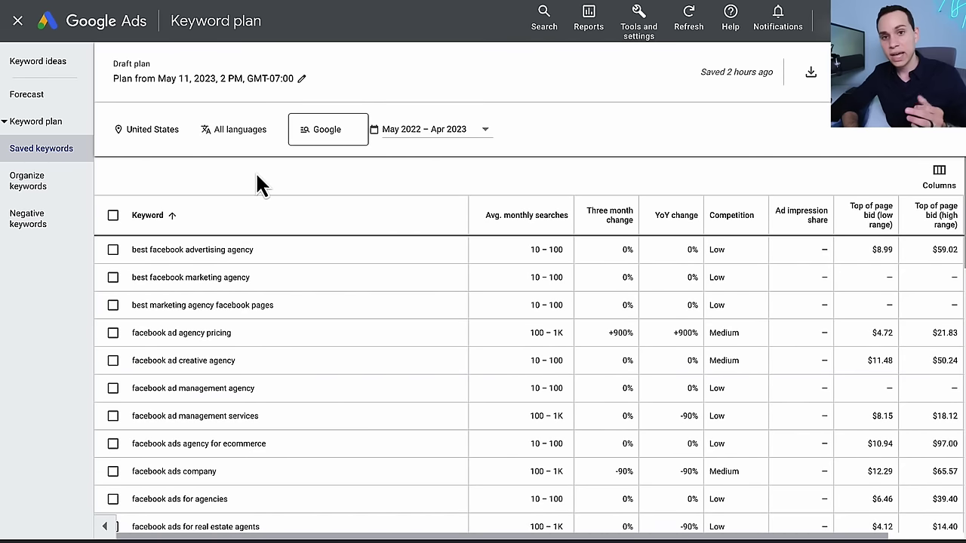
{"action": "left_click", "coordinate": [41, 104]}
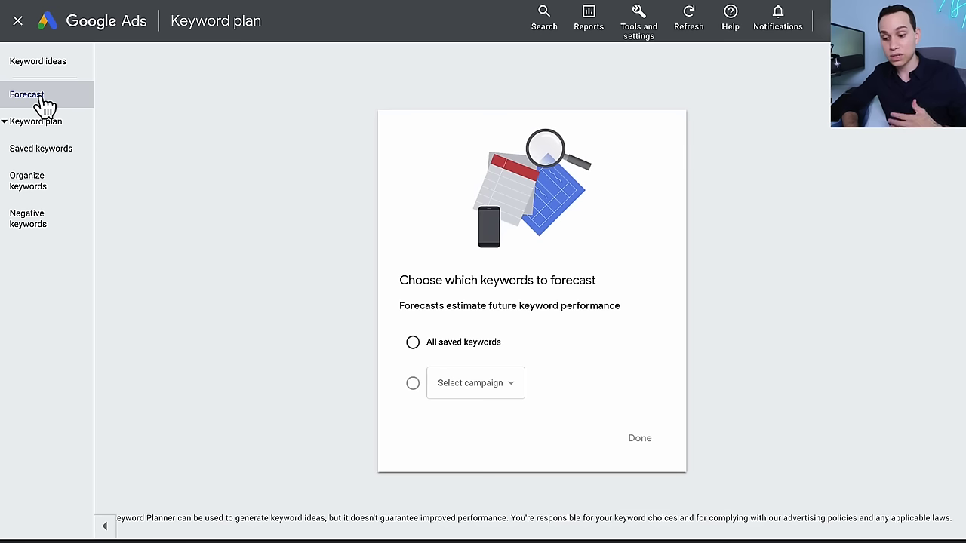
{"action": "left_click", "coordinate": [487, 344]}
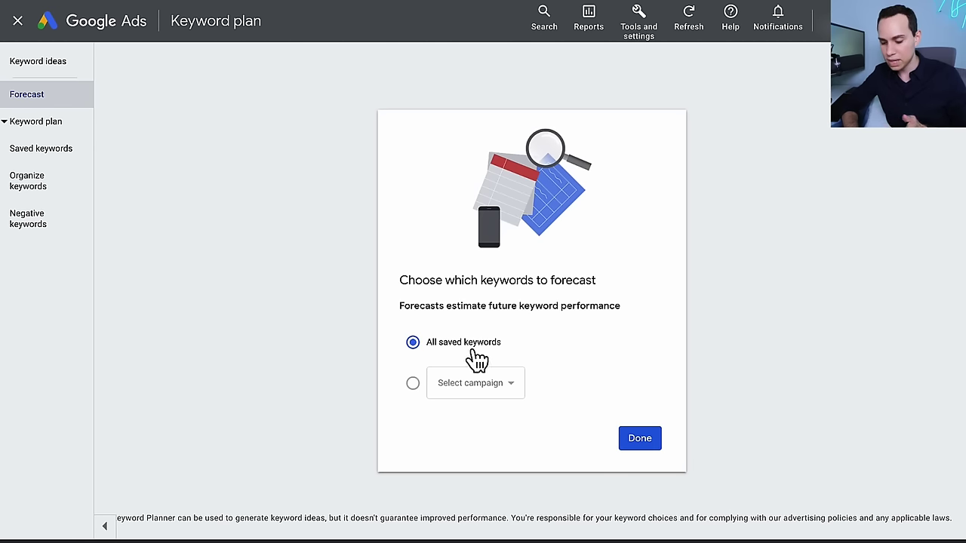
{"action": "left_click", "coordinate": [638, 438]}
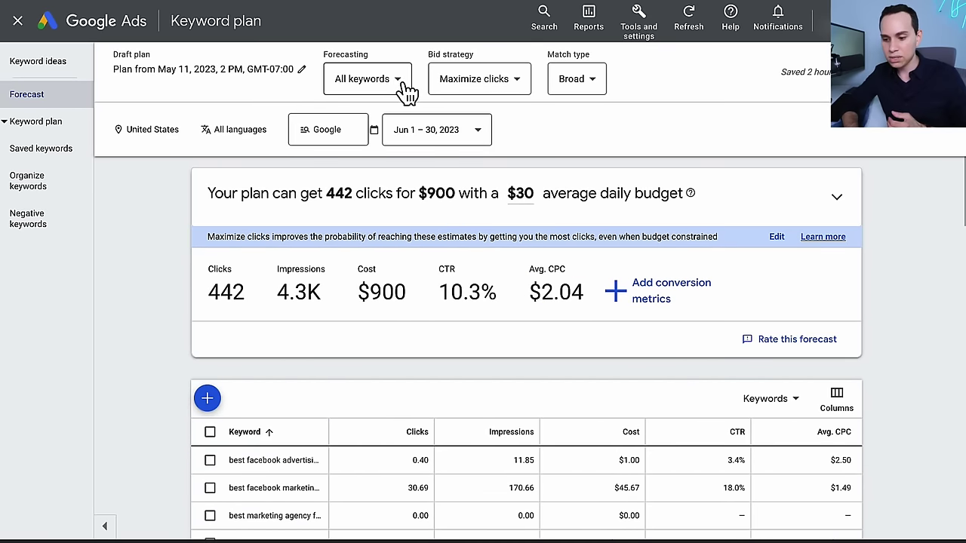
Set the forecast's bid strategy to Manual CPC.
{"action": "left_click", "coordinate": [510, 86]}
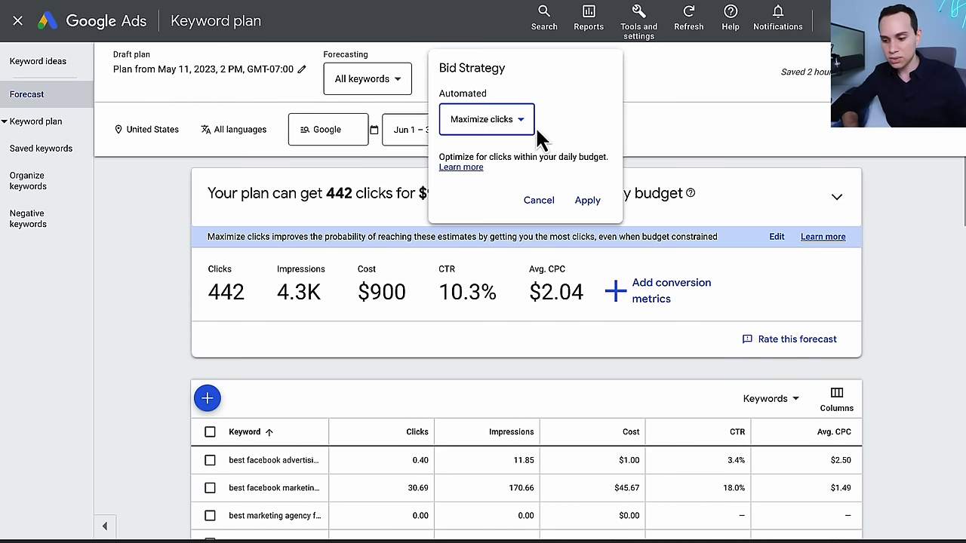
{"action": "left_click", "coordinate": [526, 128]}
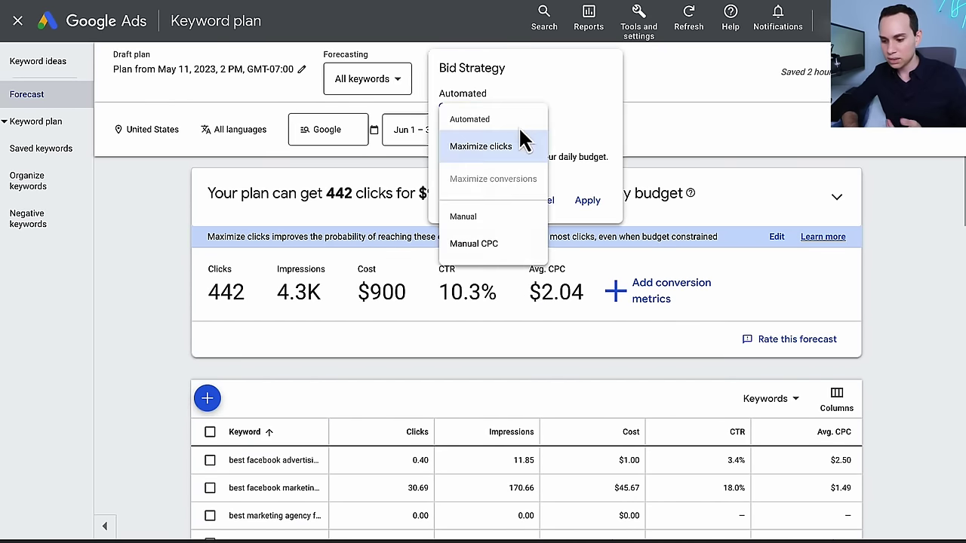
{"action": "left_click", "coordinate": [492, 257]}
{"action": "left_click", "coordinate": [588, 201]}
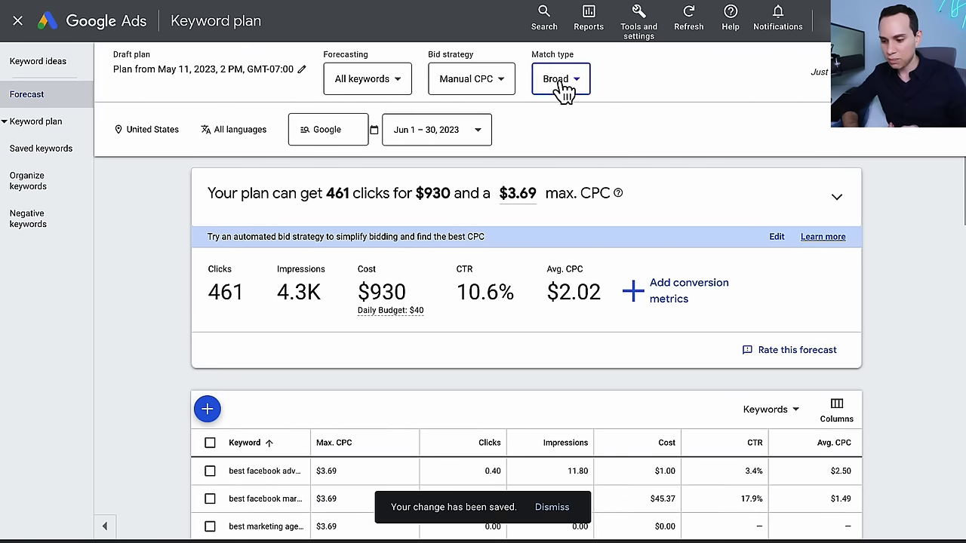
Change the forecast's keyword match type to Phrase and review the updated estimates.
{"action": "left_click", "coordinate": [561, 84]}
{"action": "left_click", "coordinate": [574, 106]}
{"action": "left_click", "coordinate": [565, 136]}
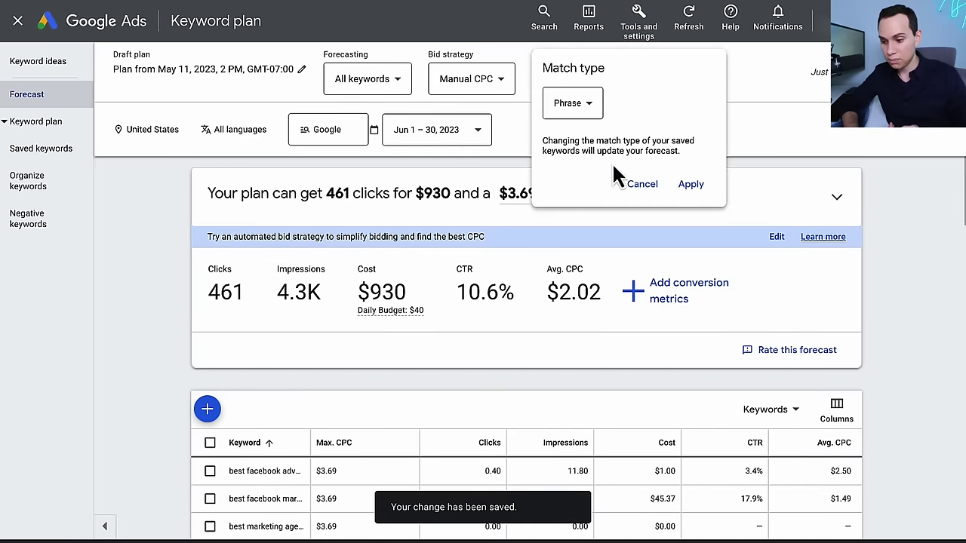
{"action": "left_click", "coordinate": [708, 197]}
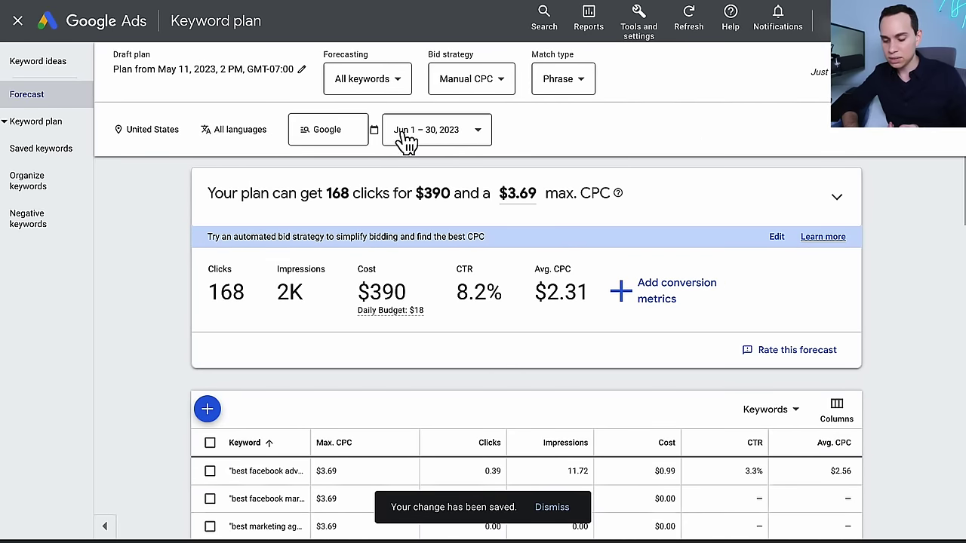
{"action": "scroll", "coordinate": [270, 221], "scroll_direction": "down", "scroll_amount": 2}
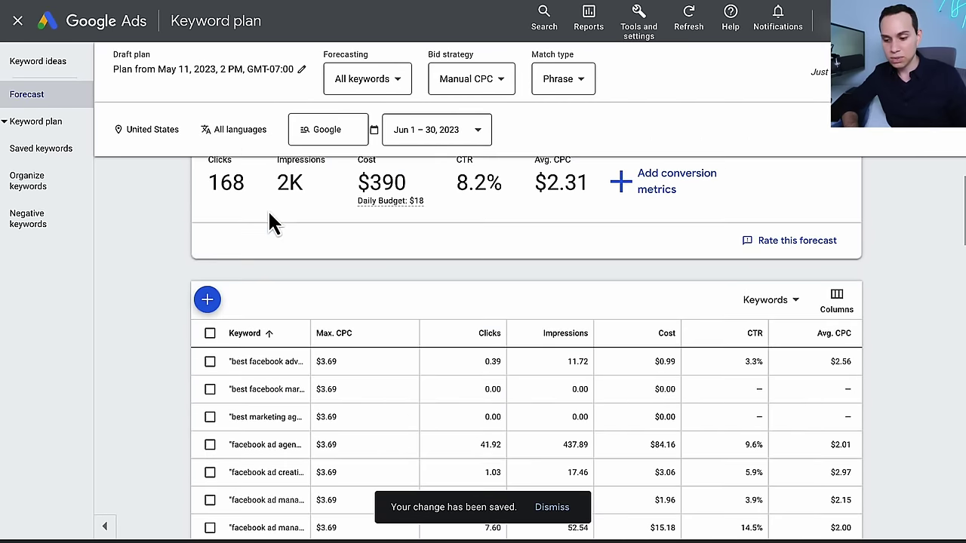
{"action": "scroll", "coordinate": [270, 221], "scroll_direction": "up", "scroll_amount": 2}
{"action": "mouse_move", "coordinate": [375, 323]}
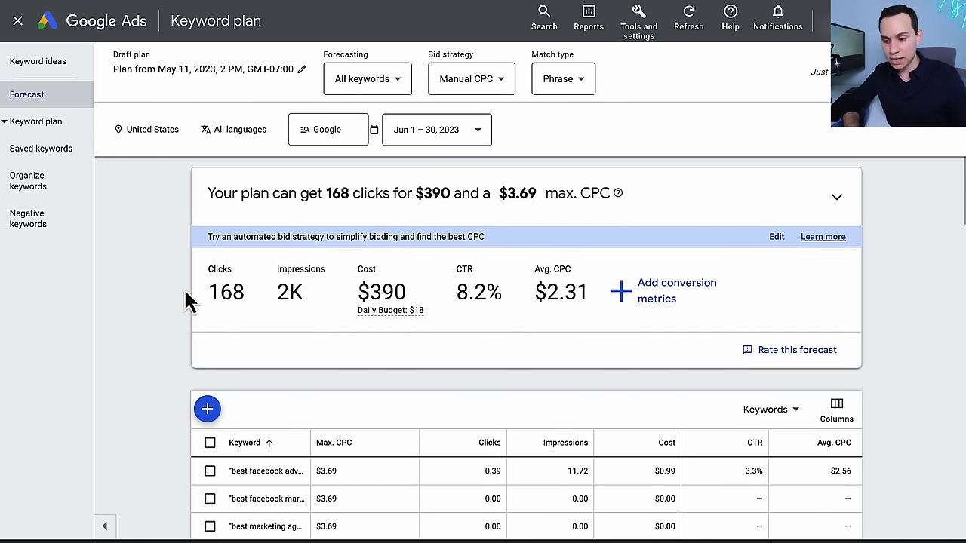
Set the forecast's bid strategy to Maximize clicks.
{"action": "left_click", "coordinate": [498, 78]}
{"action": "left_click", "coordinate": [488, 188]}
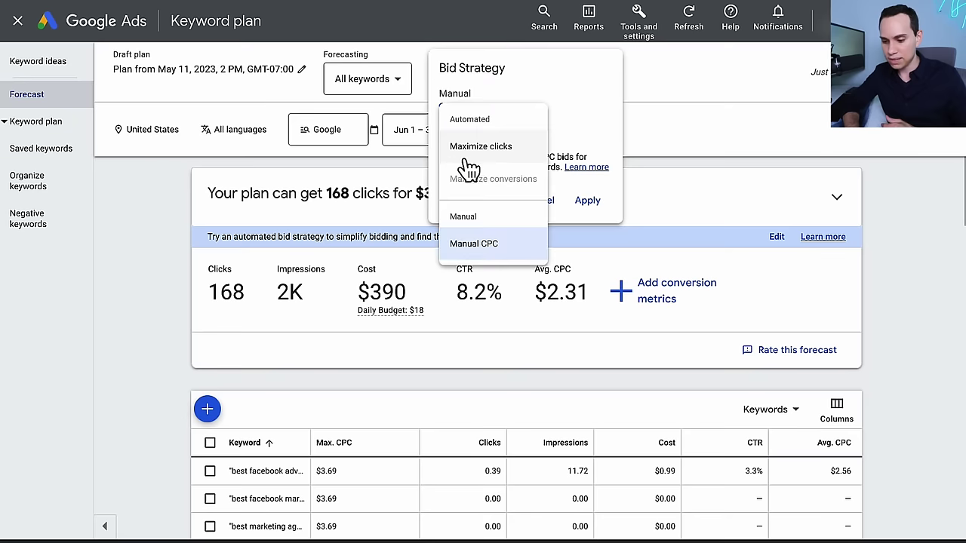
{"action": "left_click", "coordinate": [487, 147]}
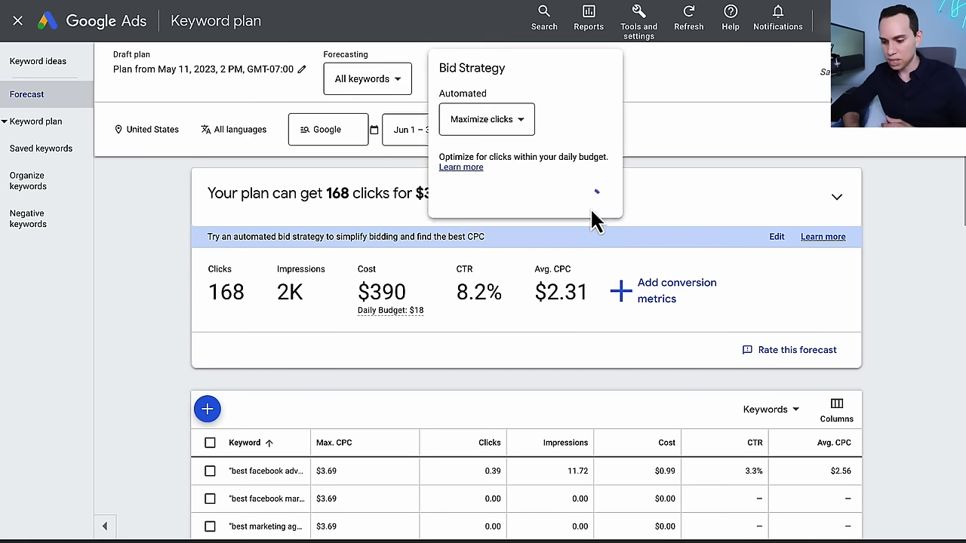
{"action": "left_click", "coordinate": [588, 200]}
Examine the forecast's average CPC, total cost and clicks, along with the estimates for each individual keyword in the plan.
{"action": "scroll", "coordinate": [166, 293], "scroll_direction": "down", "scroll_amount": 1}
{"action": "scroll", "coordinate": [166, 293], "scroll_direction": "up", "scroll_amount": 1}
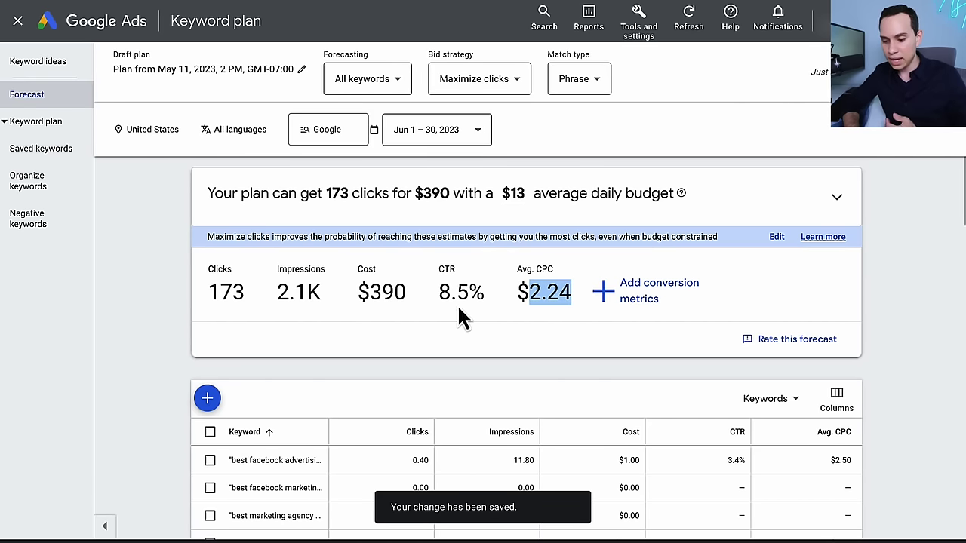
{"action": "left_click_drag", "start_coordinate": [361, 291], "coordinate": [431, 301]}
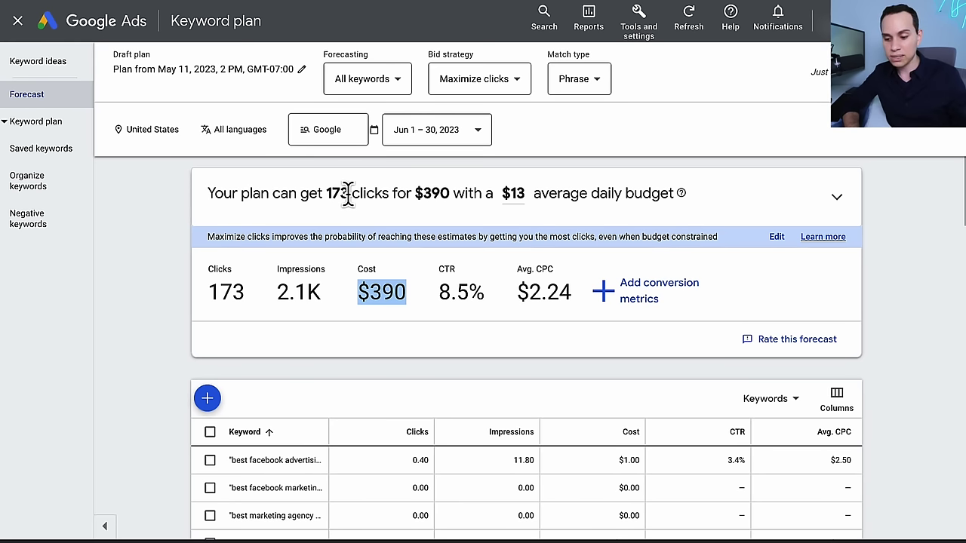
{"action": "left_click_drag", "start_coordinate": [348, 194], "coordinate": [324, 195]}
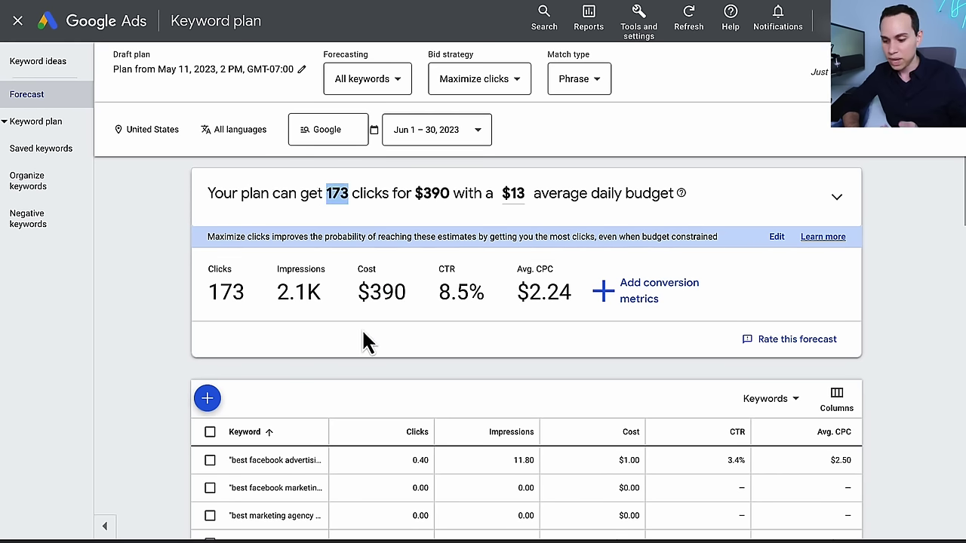
{"action": "scroll", "coordinate": [362, 339], "scroll_direction": "down", "scroll_amount": 4}
{"action": "scroll", "coordinate": [362, 339], "scroll_direction": "up", "scroll_amount": 1}
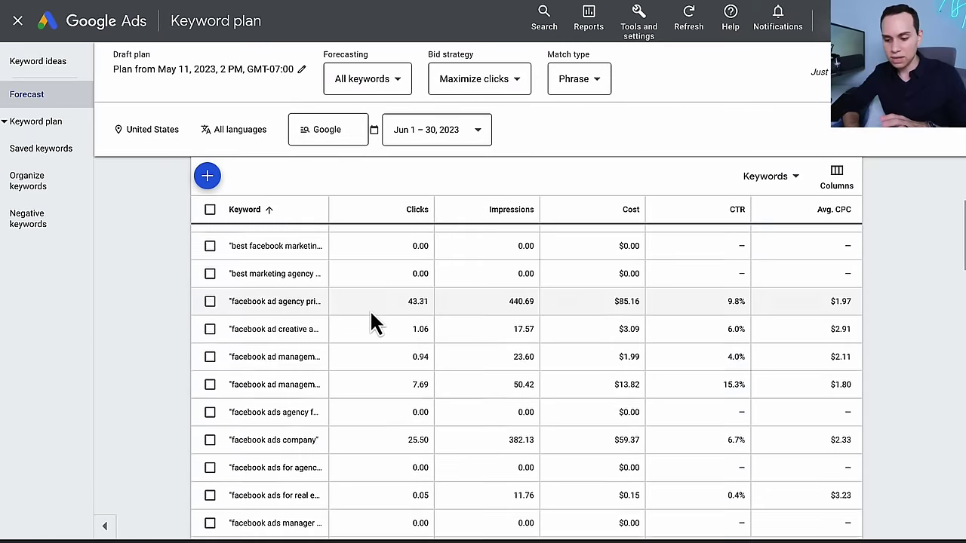
{"action": "scroll", "coordinate": [371, 315], "scroll_direction": "down", "scroll_amount": 6}
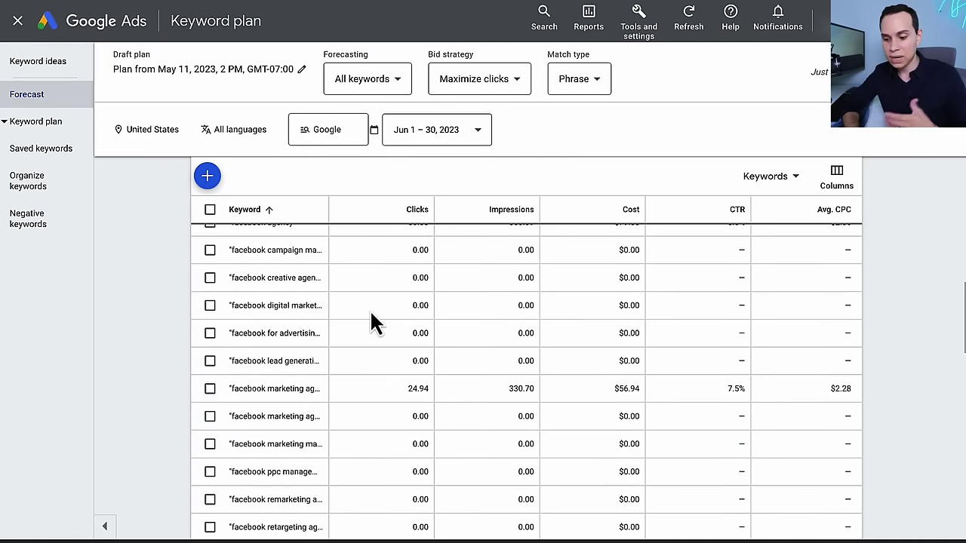
{"action": "scroll", "coordinate": [371, 321], "scroll_direction": "down", "scroll_amount": 6}
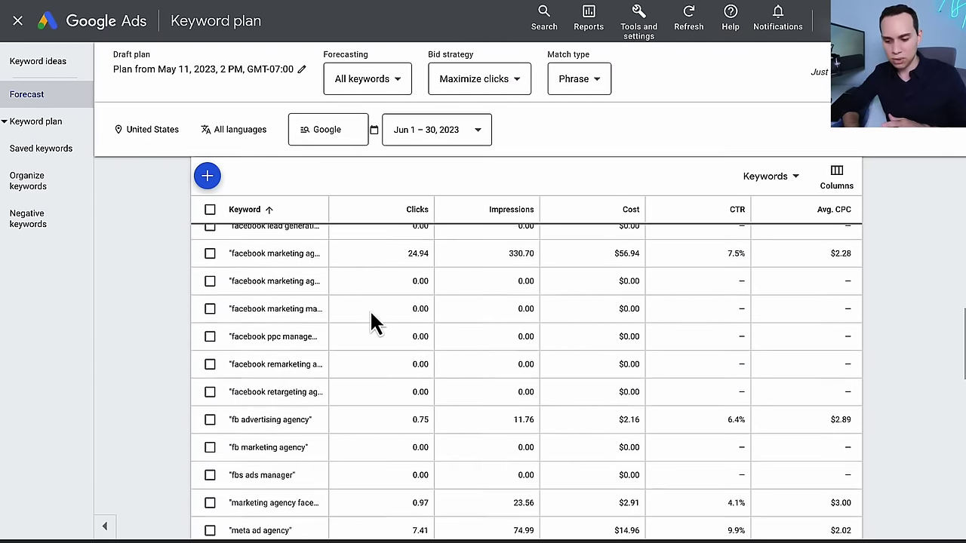
{"action": "scroll", "coordinate": [372, 321], "scroll_direction": "up", "scroll_amount": 10}
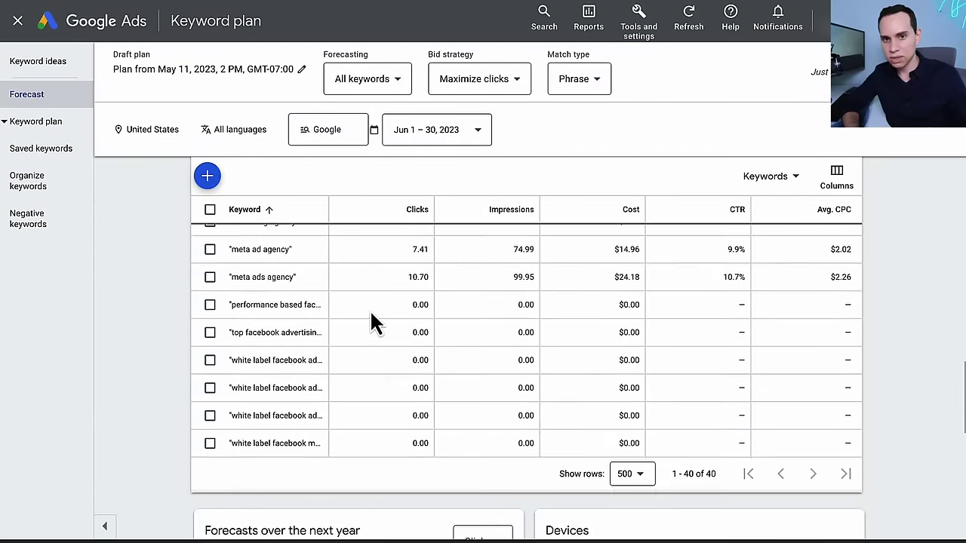
{"action": "scroll", "coordinate": [369, 310], "scroll_direction": "up", "scroll_amount": 5}
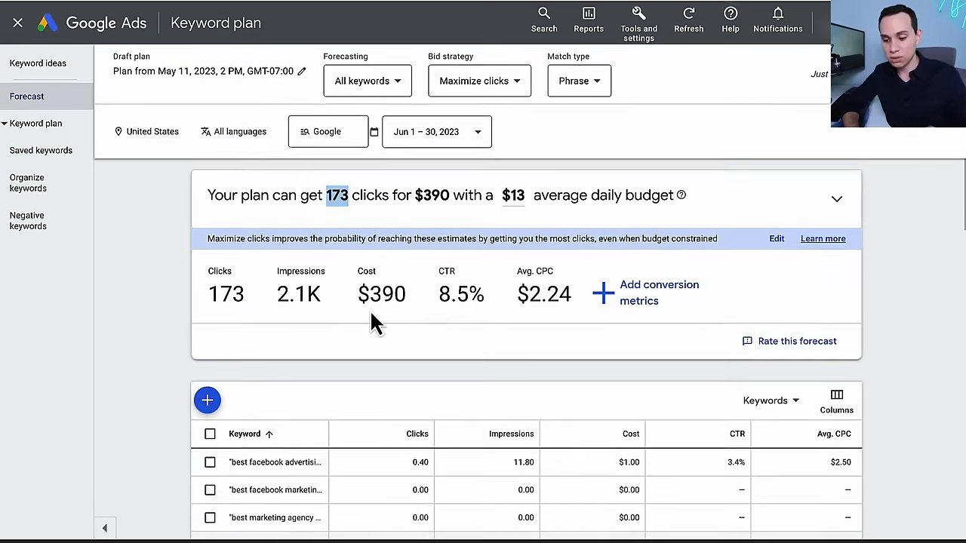
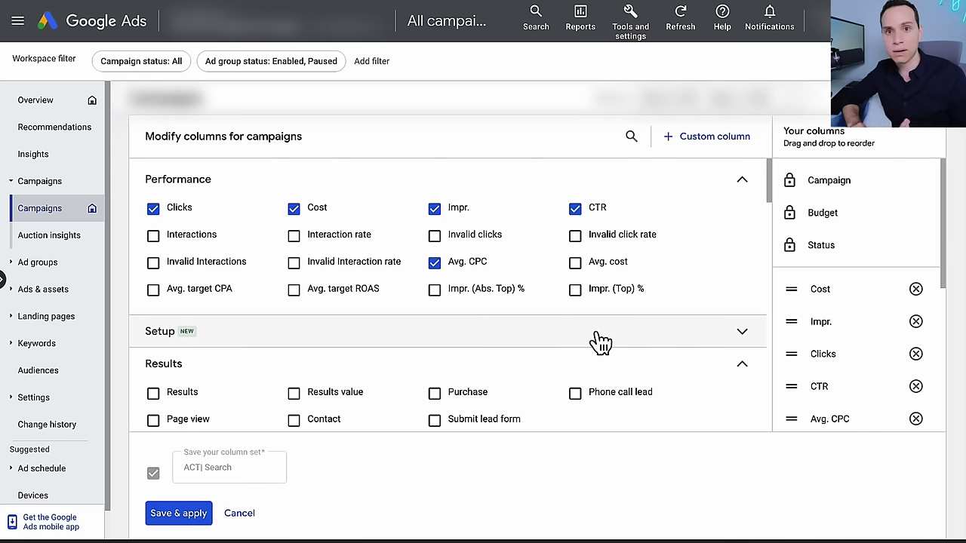
Review the Performance, Results and Conversions metrics available in the column settings for campaigns.
{"action": "scroll", "coordinate": [525, 324], "scroll_direction": "down", "scroll_amount": 2}
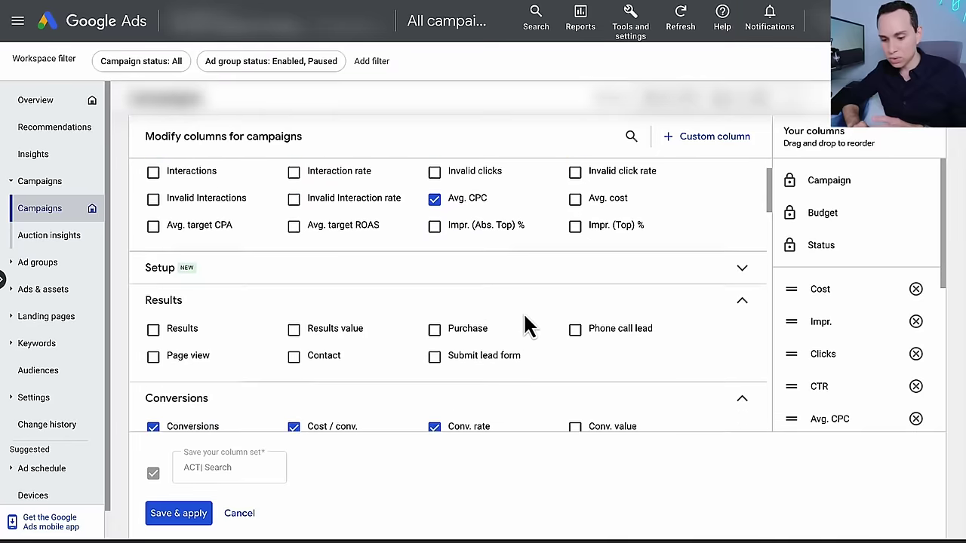
{"action": "scroll", "coordinate": [523, 325], "scroll_direction": "down", "scroll_amount": 5}
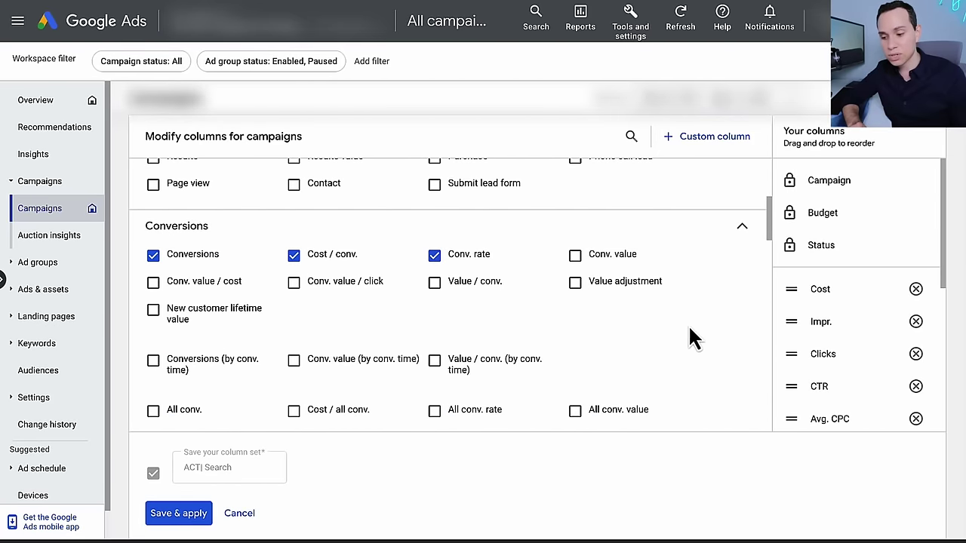
{"action": "scroll", "coordinate": [685, 338], "scroll_direction": "down", "scroll_amount": 1}
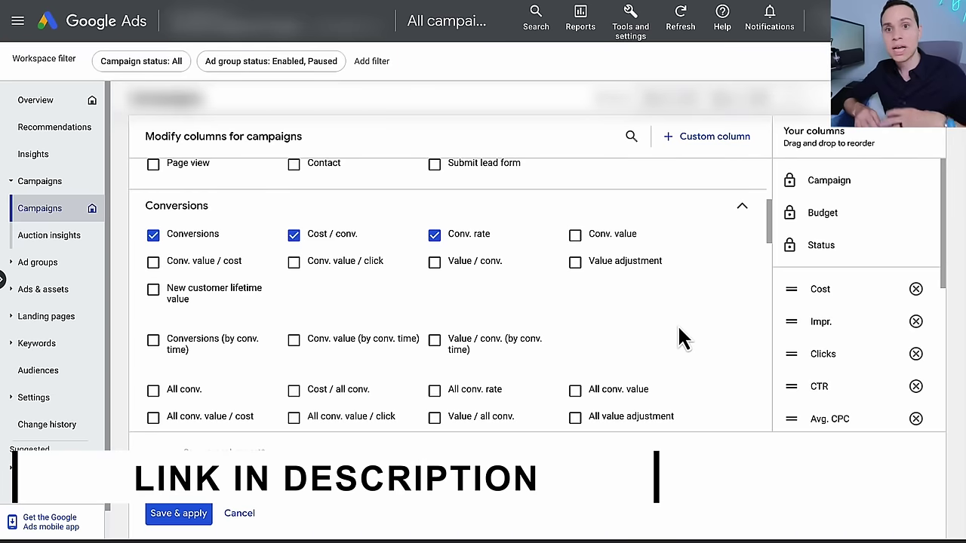
Review the remaining campaign column options, from Conversions and Attributes through Competitive metrics and Call details to Change History.
{"action": "scroll", "coordinate": [678, 338], "scroll_direction": "down", "scroll_amount": 3}
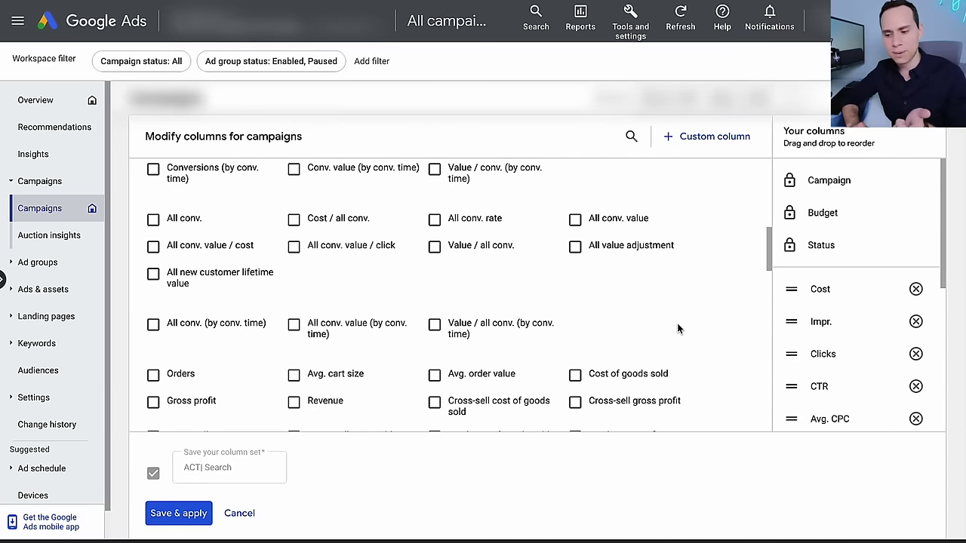
{"action": "scroll", "coordinate": [677, 329], "scroll_direction": "down", "scroll_amount": 3}
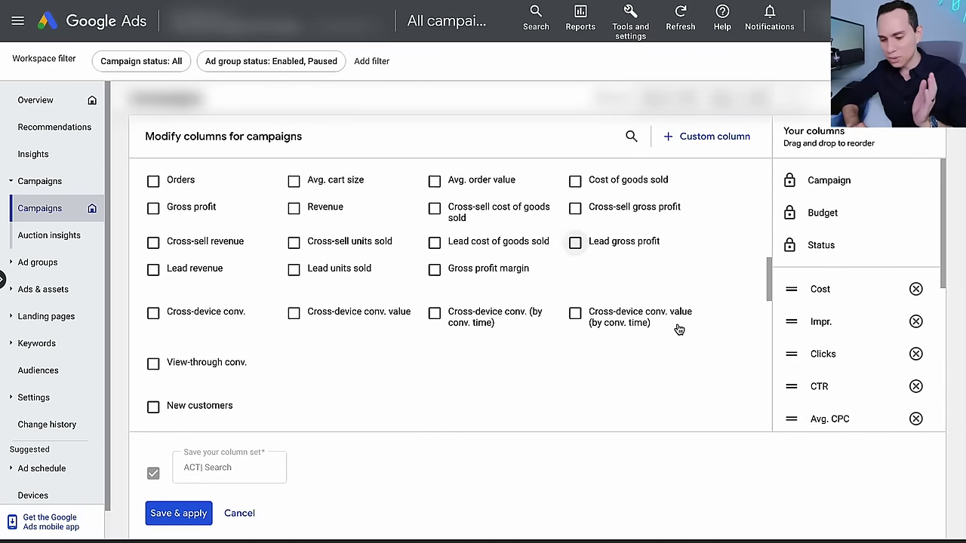
{"action": "scroll", "coordinate": [680, 329], "scroll_direction": "down", "scroll_amount": 5}
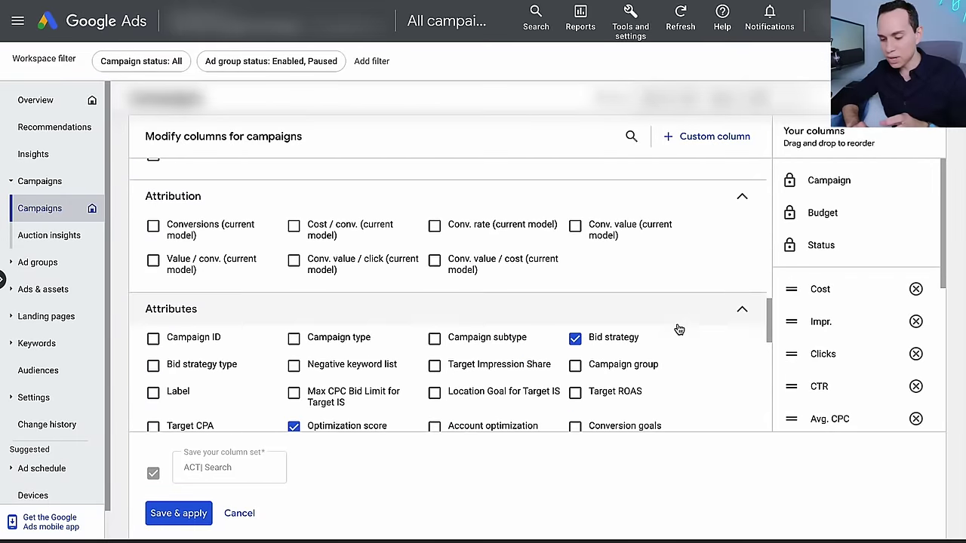
{"action": "scroll", "coordinate": [678, 329], "scroll_direction": "down", "scroll_amount": 2}
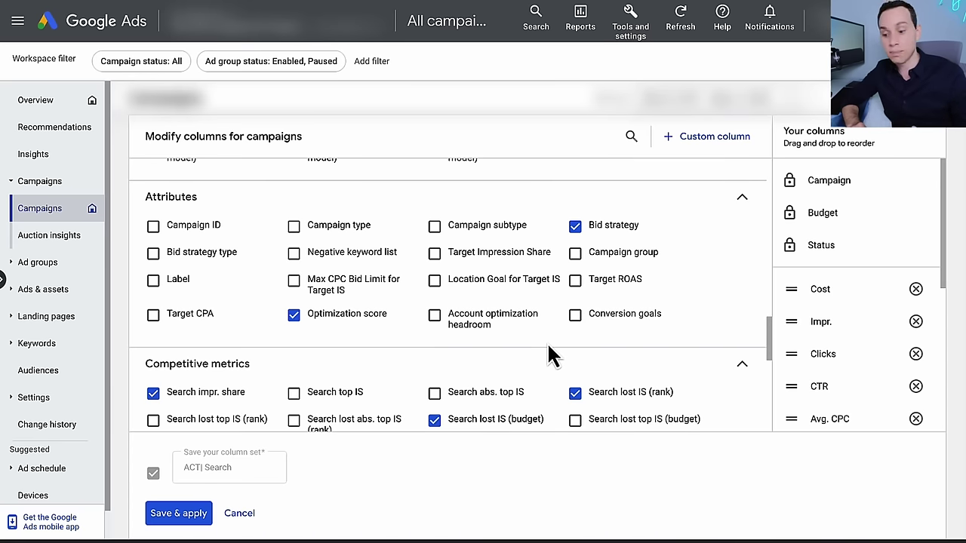
{"action": "scroll", "coordinate": [548, 348], "scroll_direction": "down", "scroll_amount": 3}
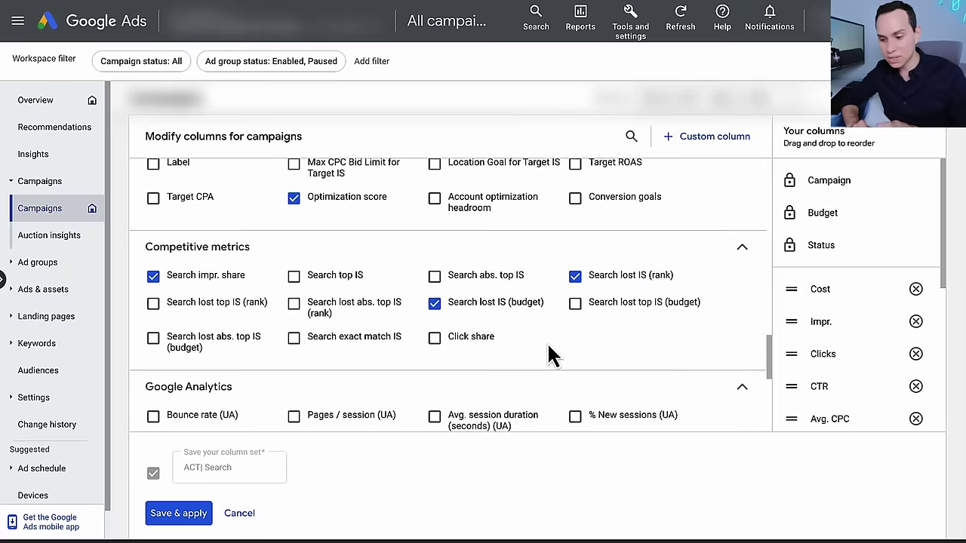
{"action": "scroll", "coordinate": [548, 351], "scroll_direction": "down", "scroll_amount": 1}
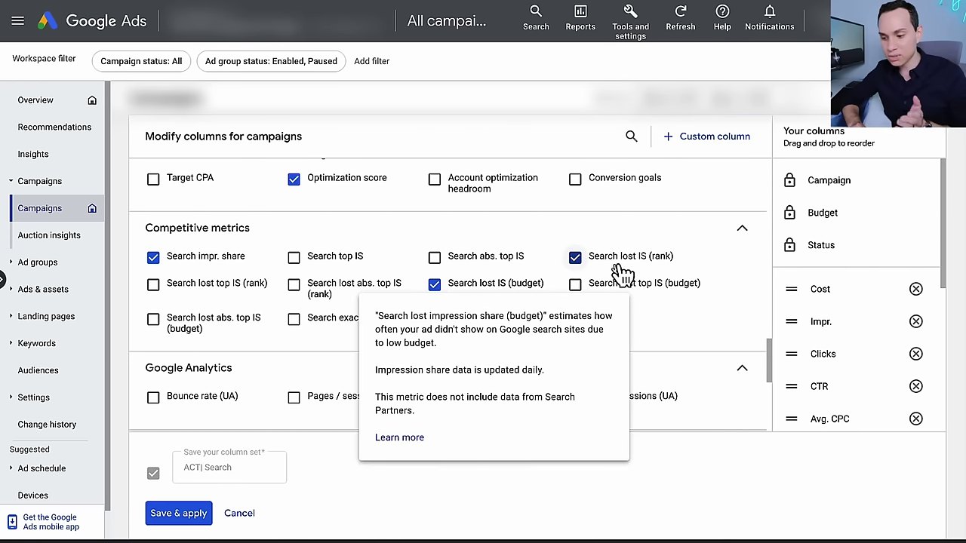
{"action": "mouse_move", "coordinate": [645, 256]}
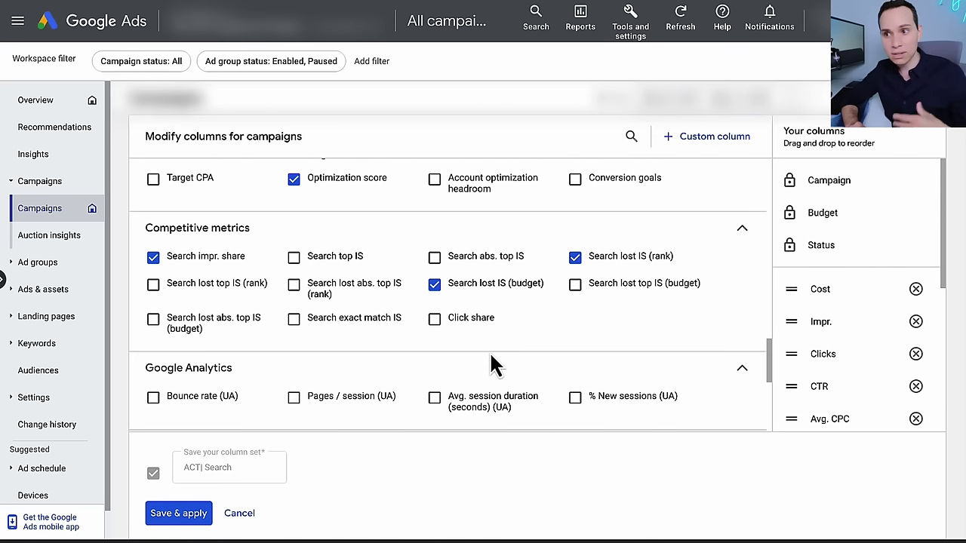
{"action": "scroll", "coordinate": [491, 357], "scroll_direction": "down", "scroll_amount": 3}
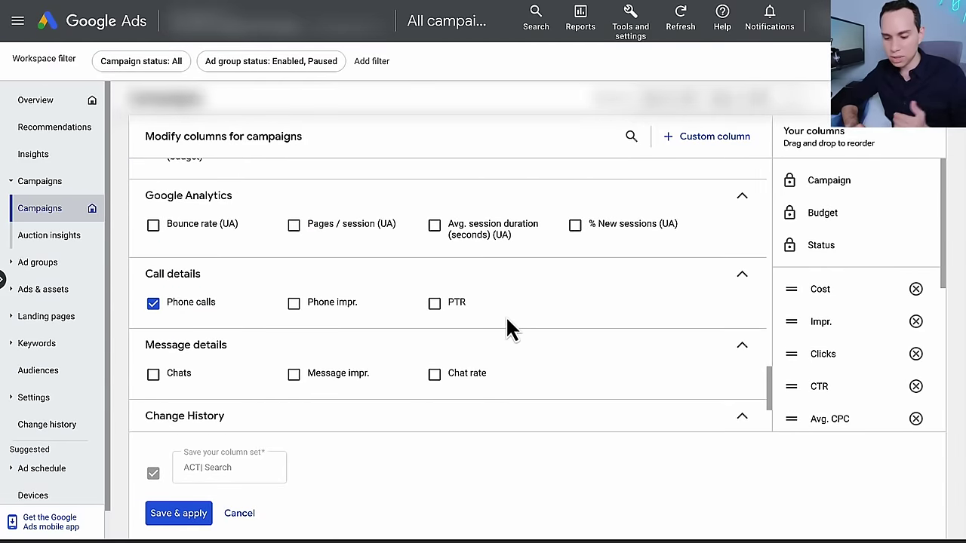
{"action": "scroll", "coordinate": [507, 327], "scroll_direction": "down", "scroll_amount": 2}
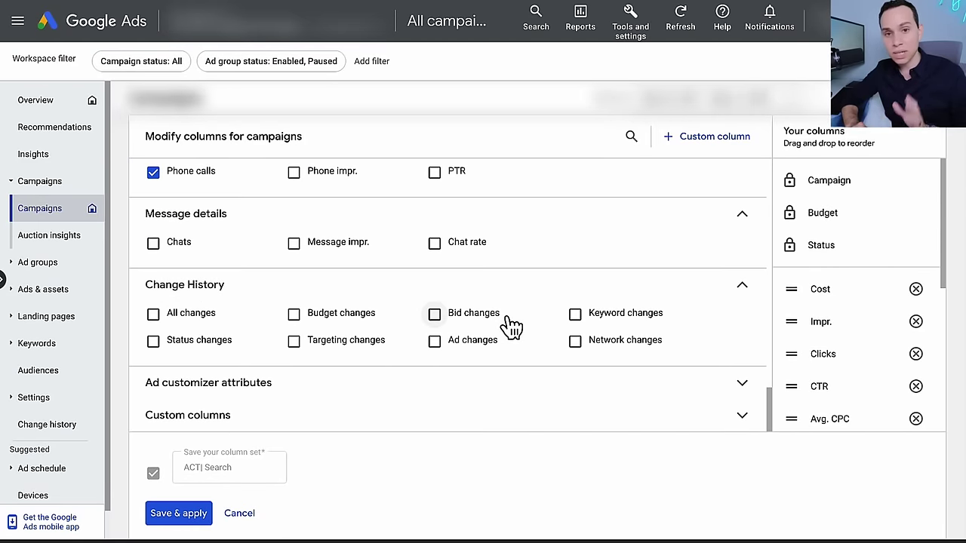
{"action": "mouse_move", "coordinate": [512, 326]}
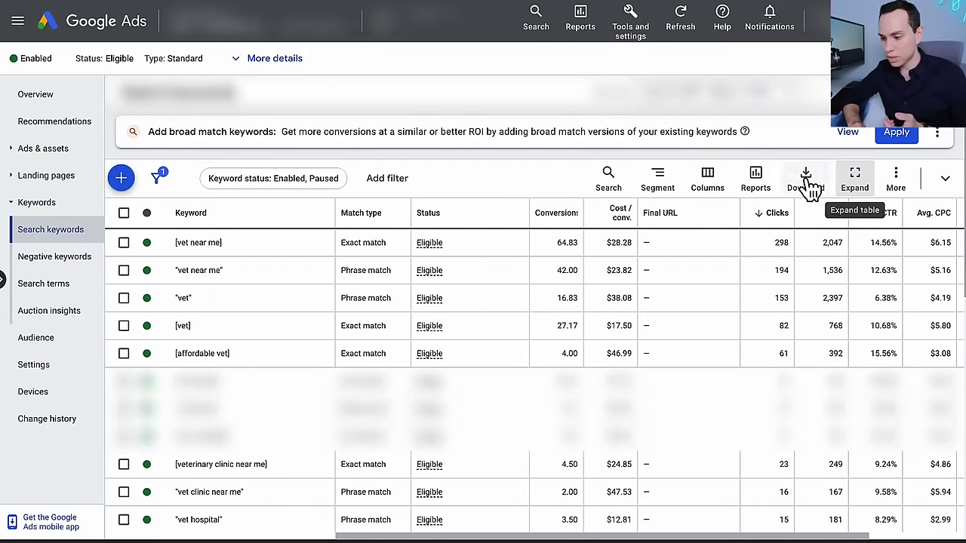
Expand the search keywords table and review the performance of keywords and search terms in full view.
{"action": "left_click", "coordinate": [854, 181]}
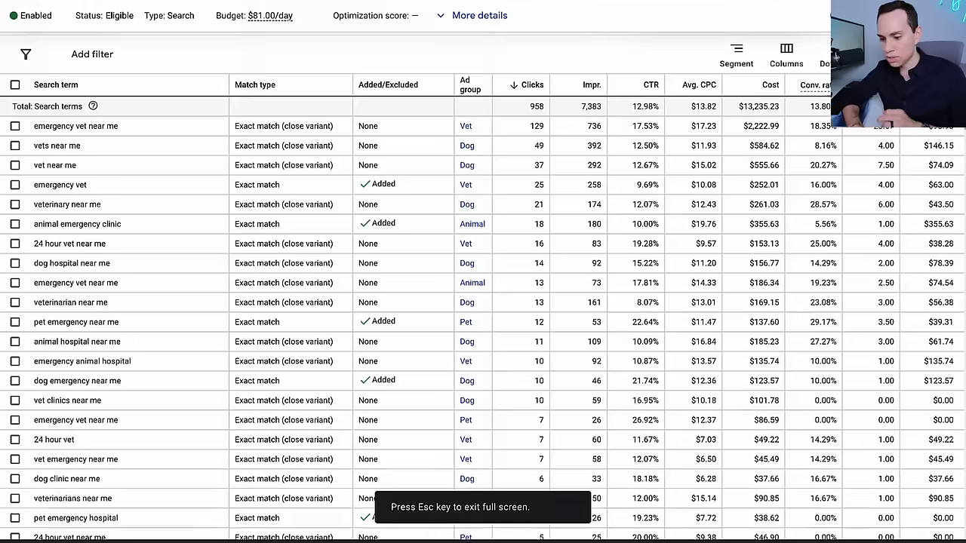
{"action": "left_click", "coordinate": [892, 97]}
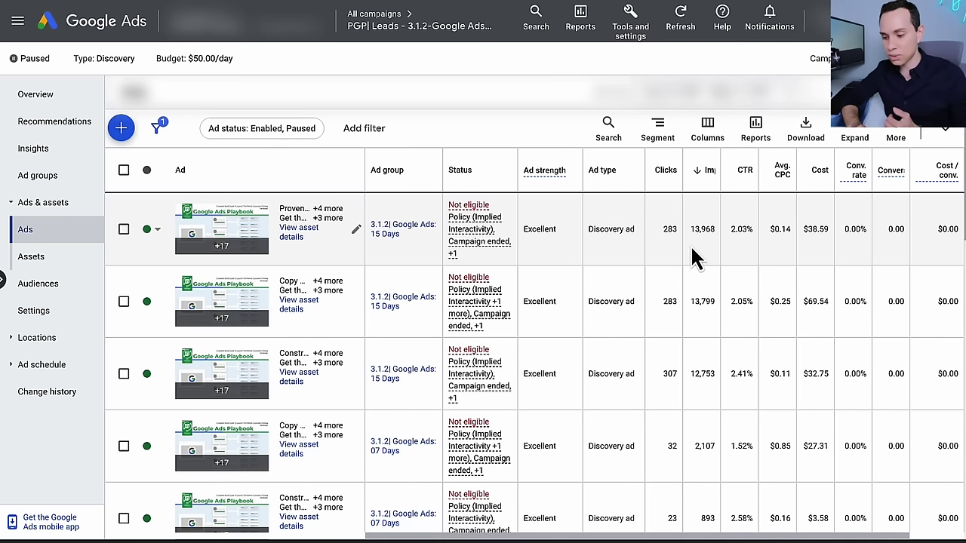
Examine the Discovery campaign's ads by clicks, impressions, CTR, average CPC, cost and conversion metrics.
{"action": "scroll", "coordinate": [696, 237], "scroll_direction": "down", "scroll_amount": 1}
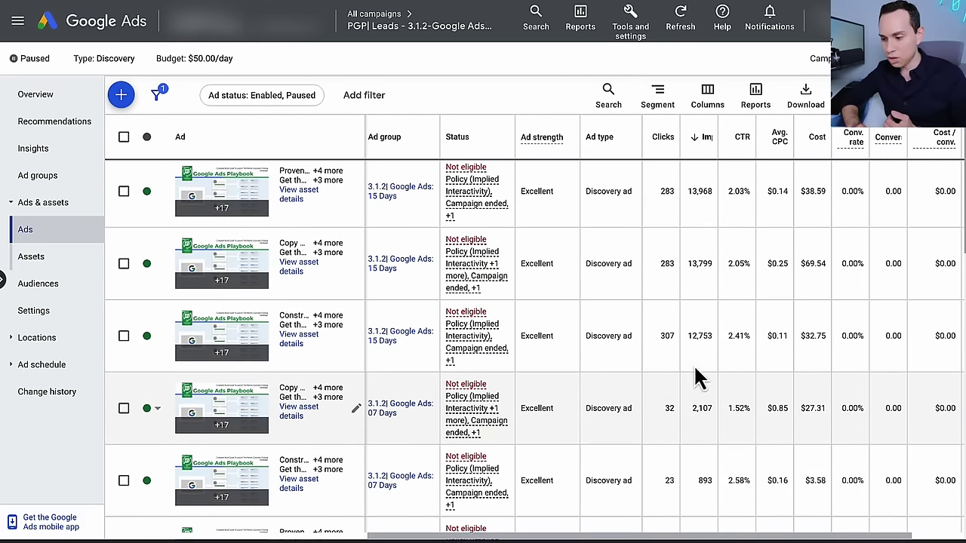
{"action": "scroll", "coordinate": [697, 223], "scroll_direction": "up", "scroll_amount": 1}
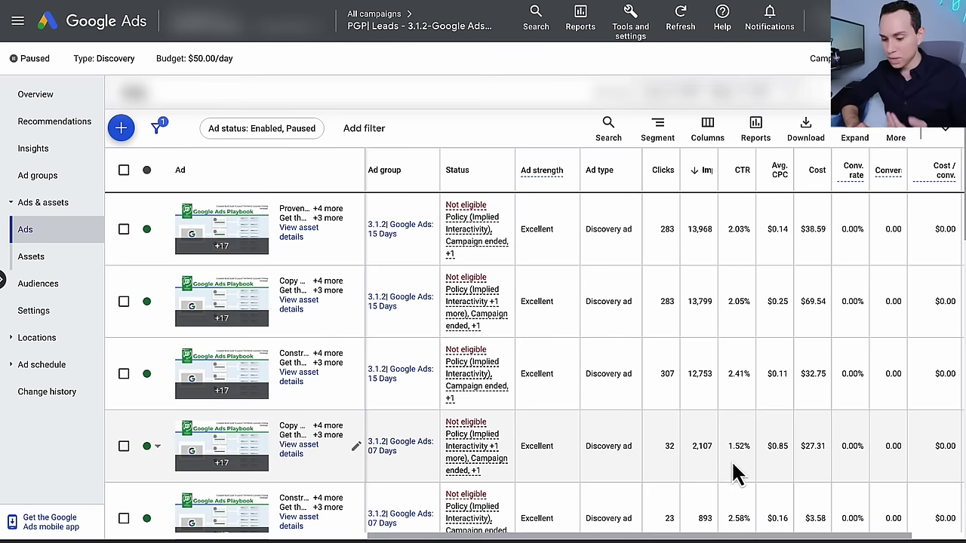
{"action": "scroll", "coordinate": [731, 468], "scroll_direction": "right", "scroll_amount": 3}
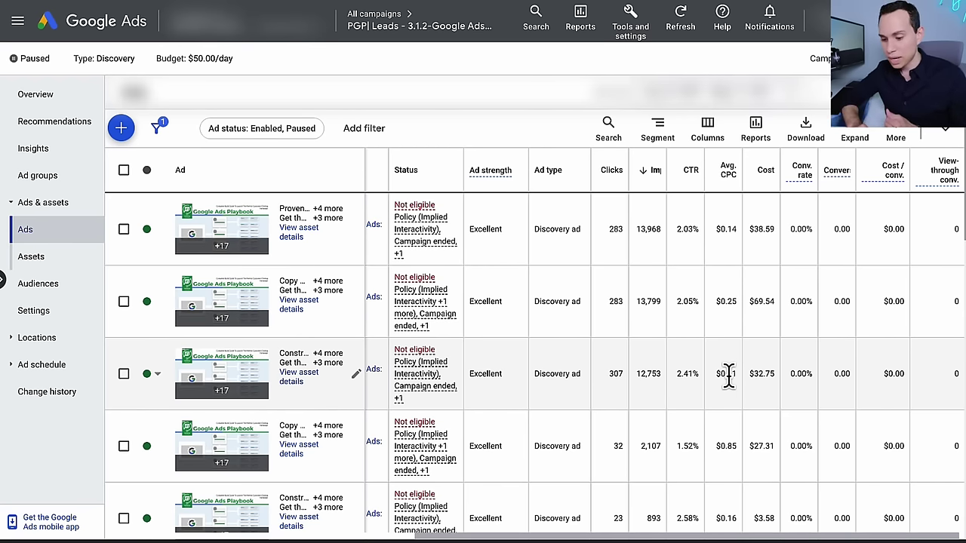
{"action": "scroll", "coordinate": [726, 375], "scroll_direction": "down", "scroll_amount": 1}
{"action": "scroll", "coordinate": [732, 381], "scroll_direction": "left", "scroll_amount": 2}
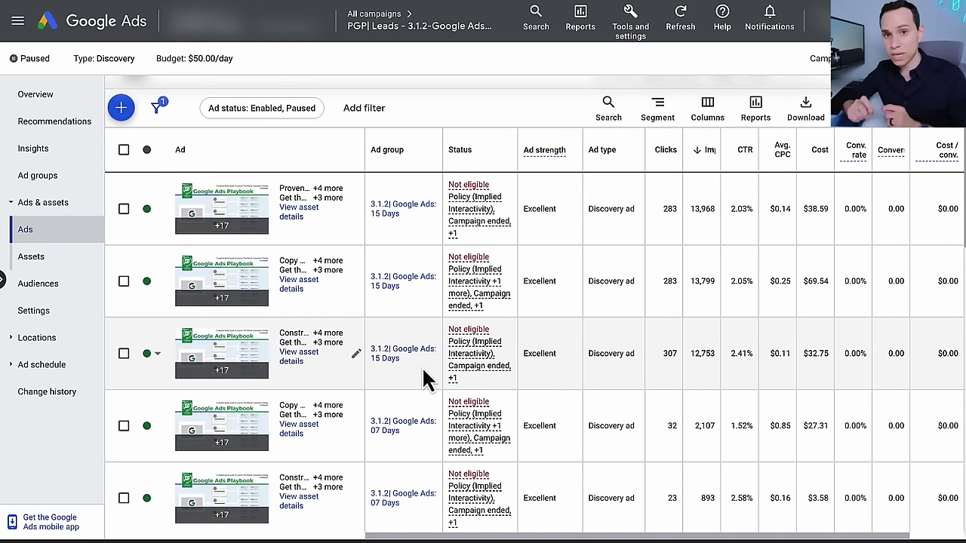
{"action": "scroll", "coordinate": [422, 369], "scroll_direction": "right", "scroll_amount": 2}
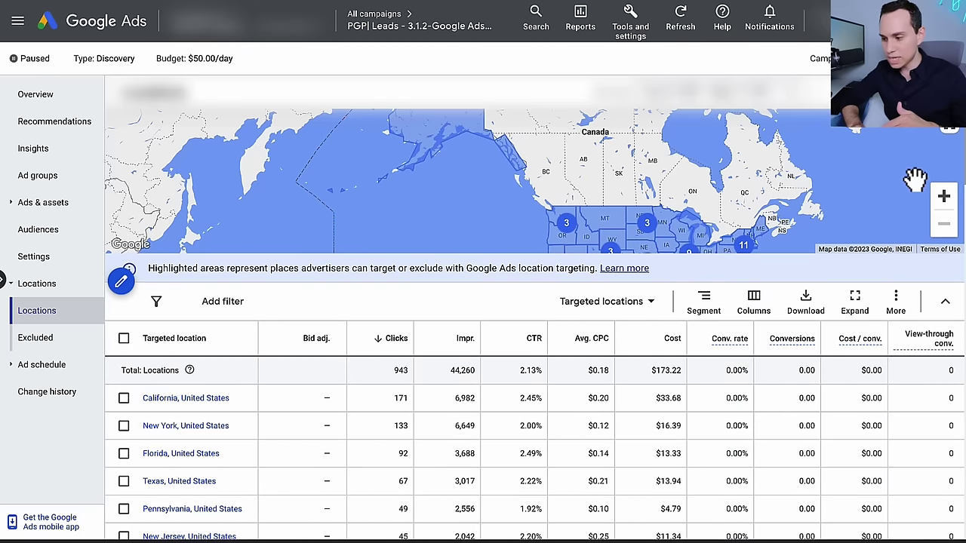
Expand the Discovery campaign's targeted locations table and review the performance of each US state.
{"action": "left_click", "coordinate": [854, 305]}
{"action": "scroll", "coordinate": [310, 373], "scroll_direction": "down", "scroll_amount": 2}
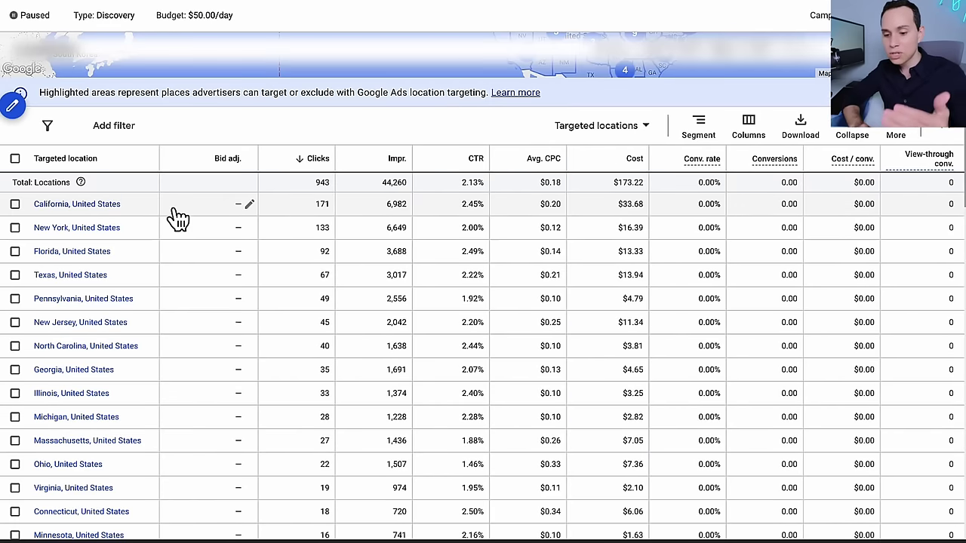
{"action": "scroll", "coordinate": [178, 217], "scroll_direction": "down", "scroll_amount": 5}
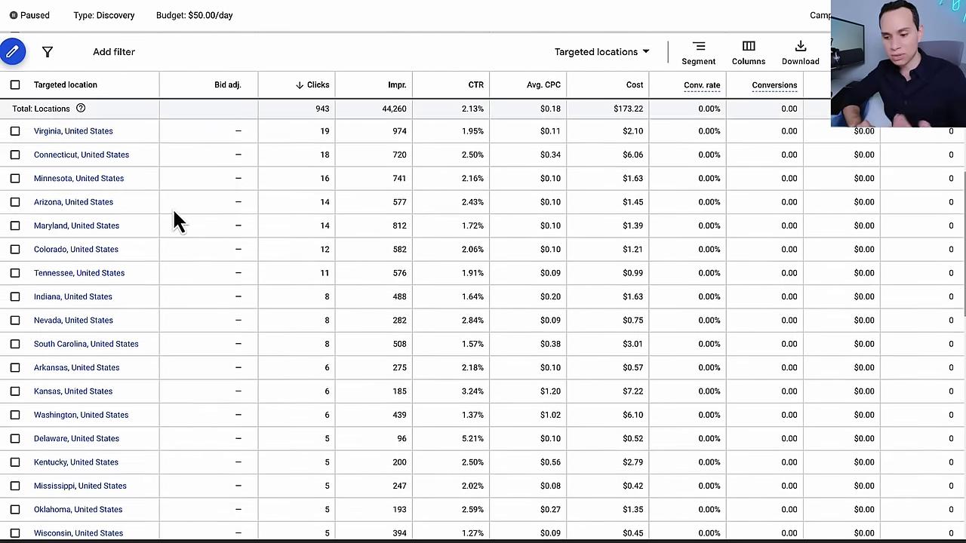
{"action": "scroll", "coordinate": [173, 219], "scroll_direction": "down", "scroll_amount": 5}
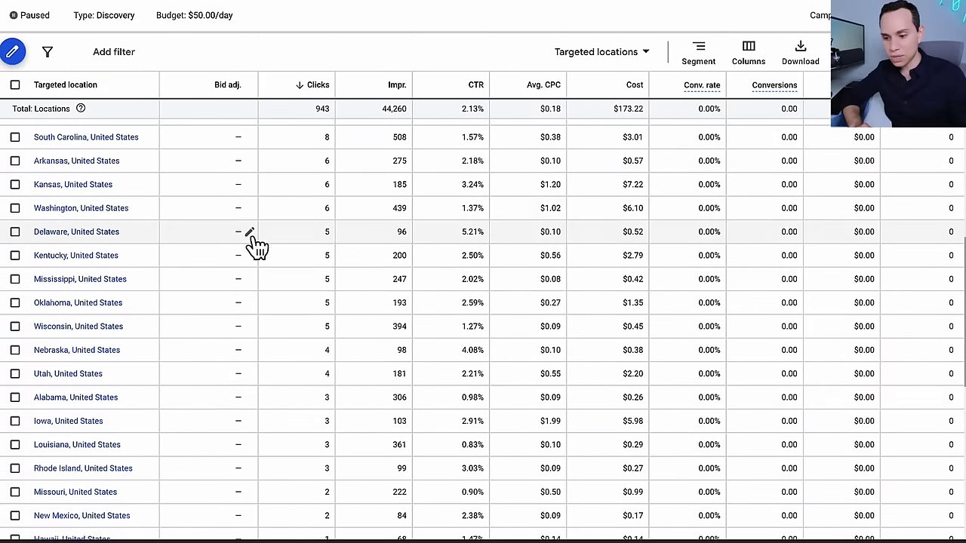
{"action": "scroll", "coordinate": [382, 134], "scroll_direction": "up", "scroll_amount": 5}
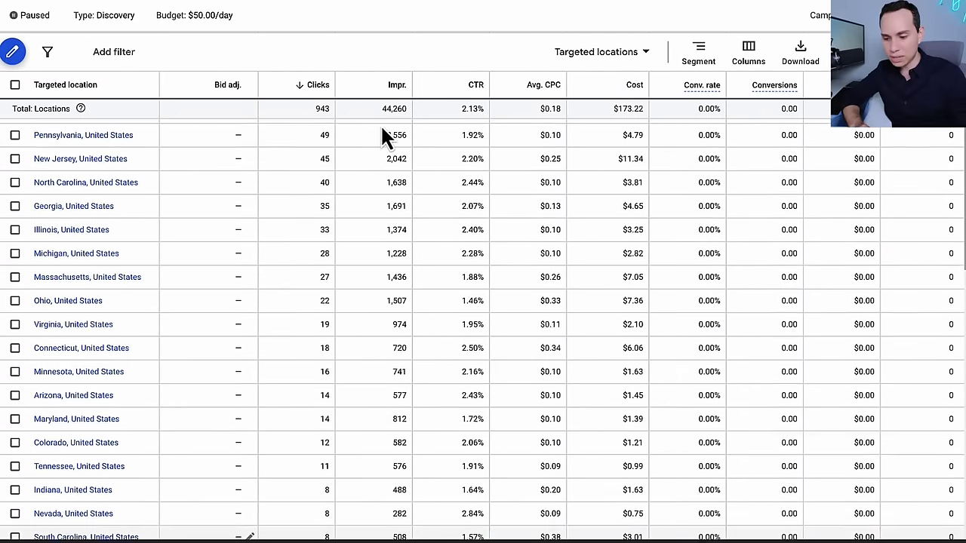
{"action": "scroll", "coordinate": [380, 129], "scroll_direction": "up", "scroll_amount": 3}
{"action": "scroll", "coordinate": [382, 128], "scroll_direction": "down", "scroll_amount": 1}
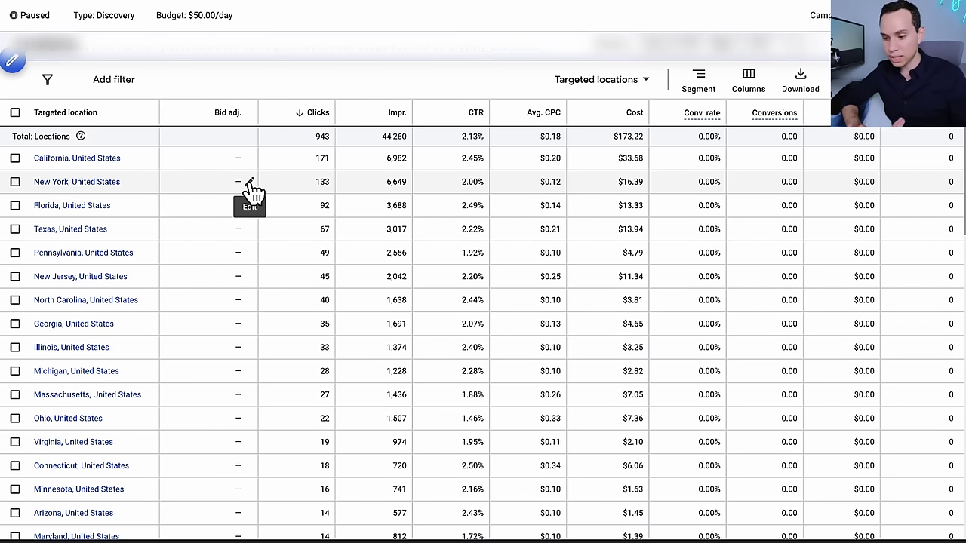
Set the bid adjustment for New York to a 90% decrease and save it.
{"action": "left_click", "coordinate": [249, 185]}
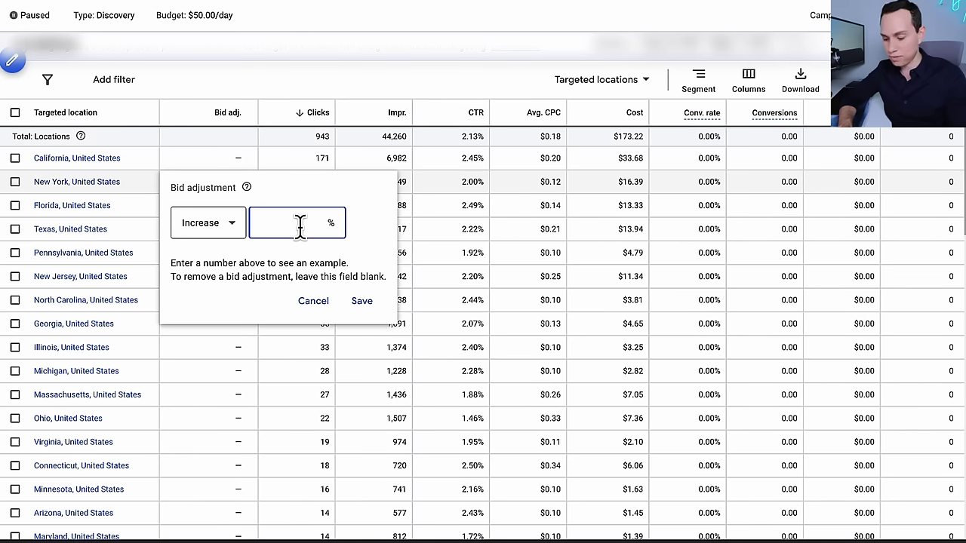
{"action": "left_click", "coordinate": [313, 301]}
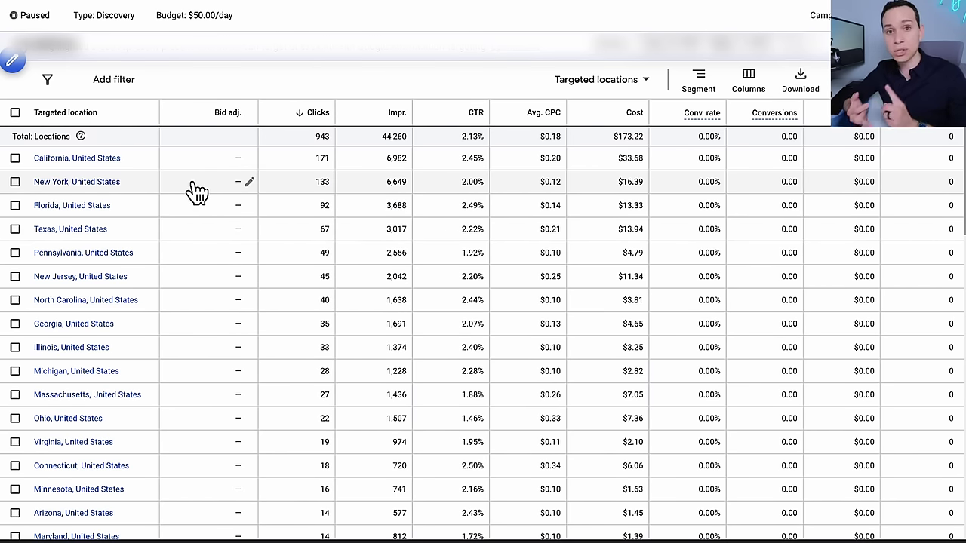
{"action": "left_click", "coordinate": [249, 183]}
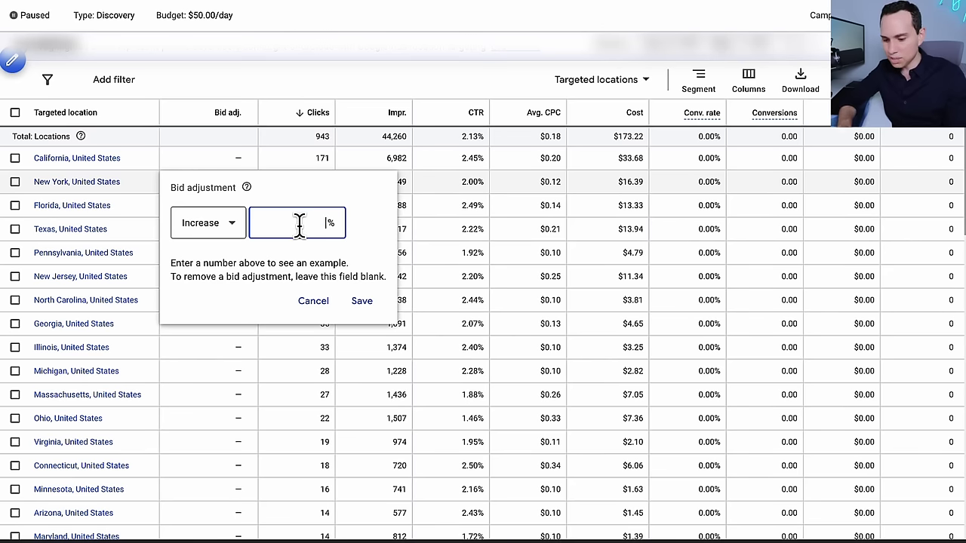
{"action": "type", "text": "90"}
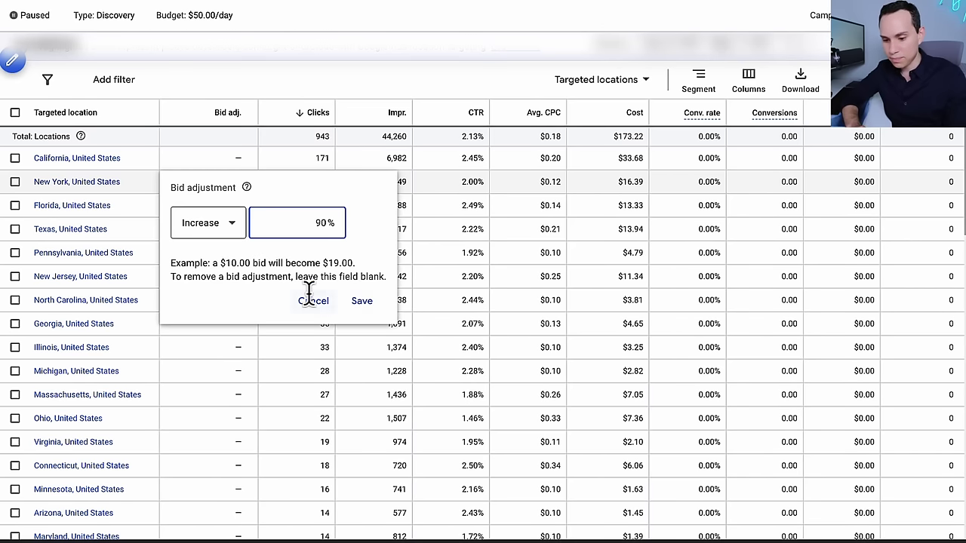
{"action": "left_click", "coordinate": [230, 222]}
{"action": "left_click", "coordinate": [208, 273]}
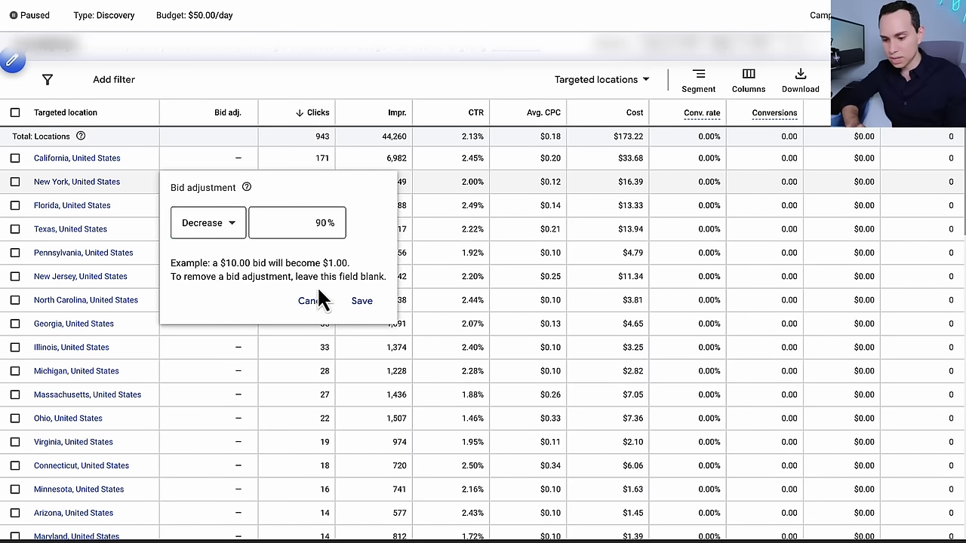
{"action": "left_click", "coordinate": [362, 302]}
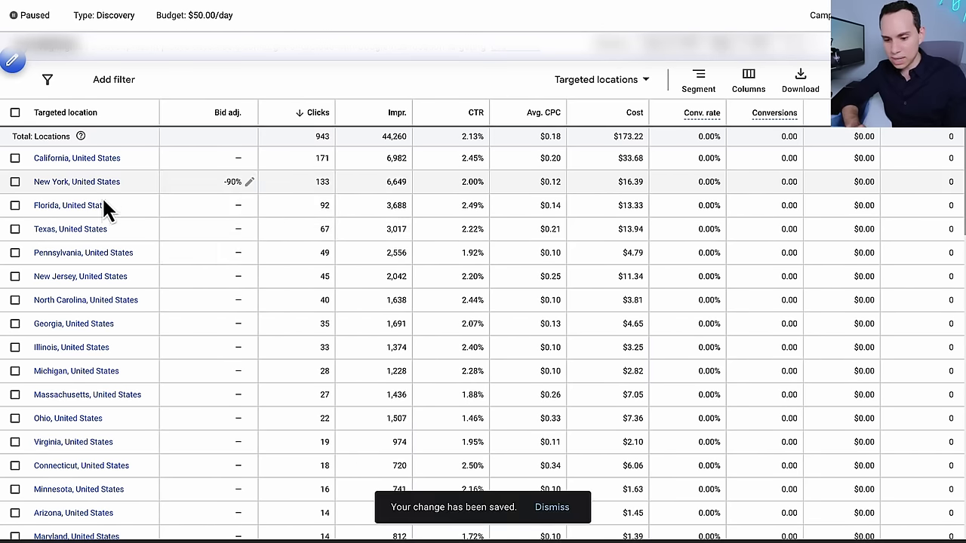
Set bid adjustments of a 90% increase for Texas and a 20% increase for California, saving each.
{"action": "left_click", "coordinate": [253, 233]}
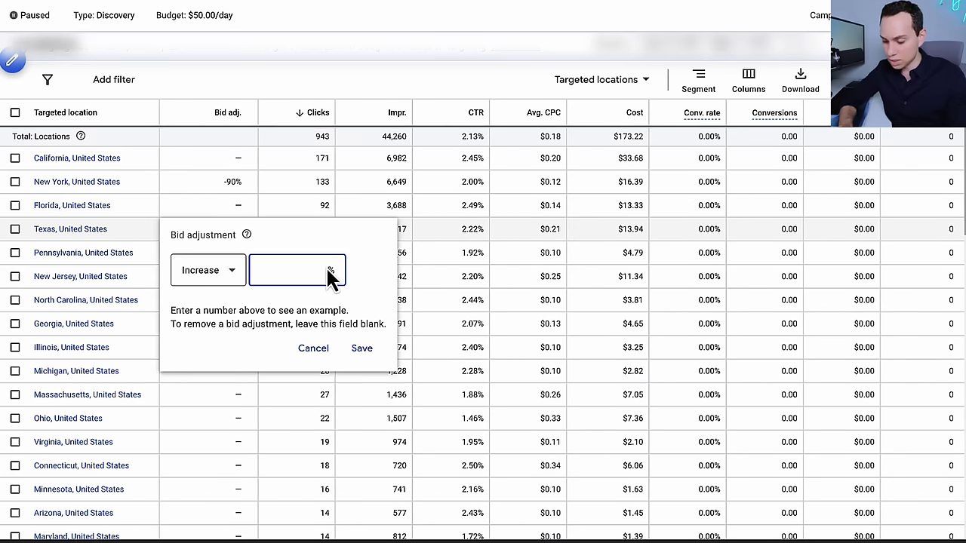
{"action": "type", "text": "90"}
{"action": "left_click", "coordinate": [368, 350]}
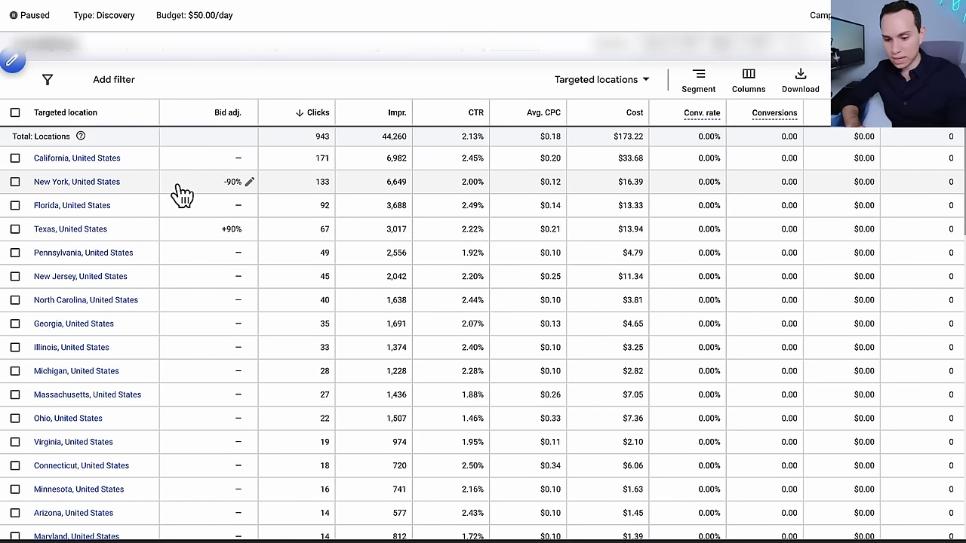
{"action": "left_click", "coordinate": [257, 165]}
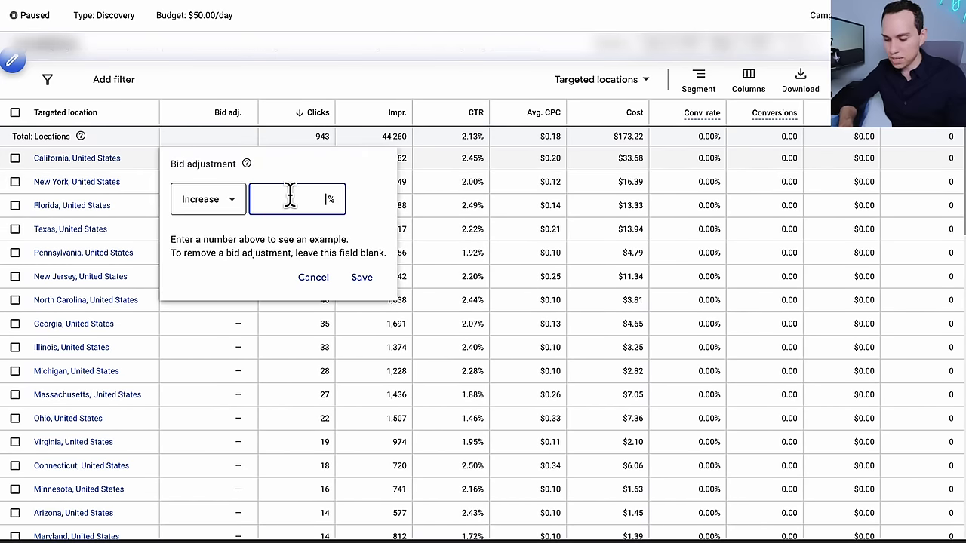
{"action": "type", "text": "20"}
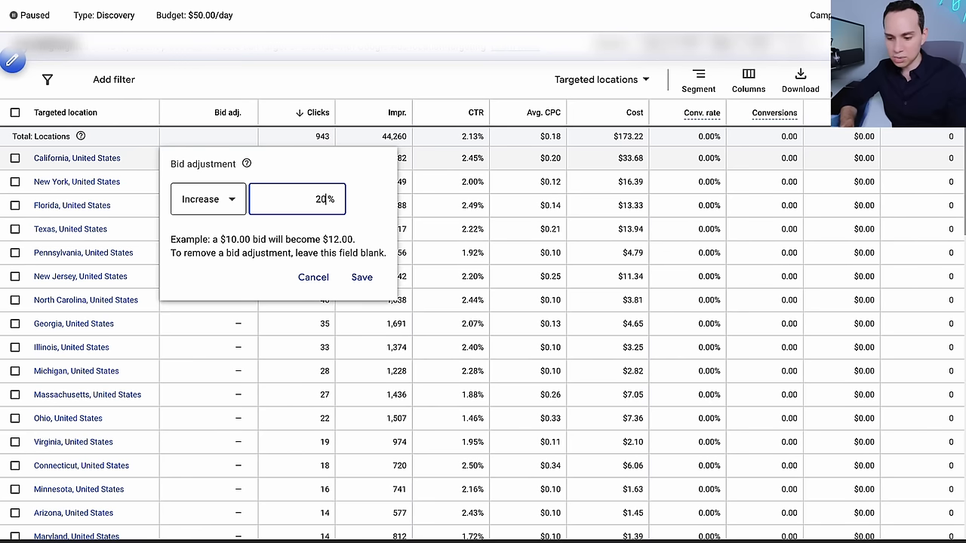
{"action": "left_click", "coordinate": [370, 283]}
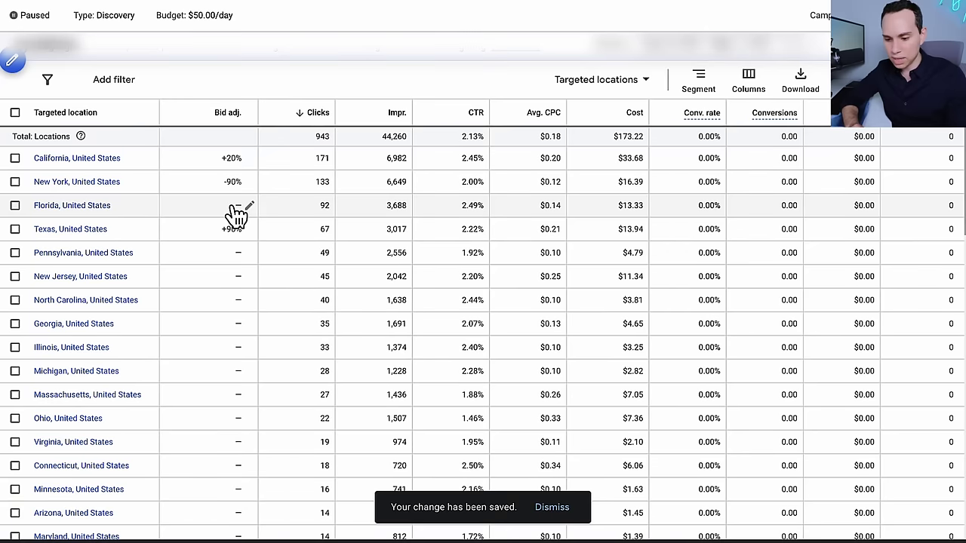
Set the bid adjustment for Florida to a 20% decrease and save it.
{"action": "left_click", "coordinate": [248, 209]}
{"action": "type", "text": "20"}
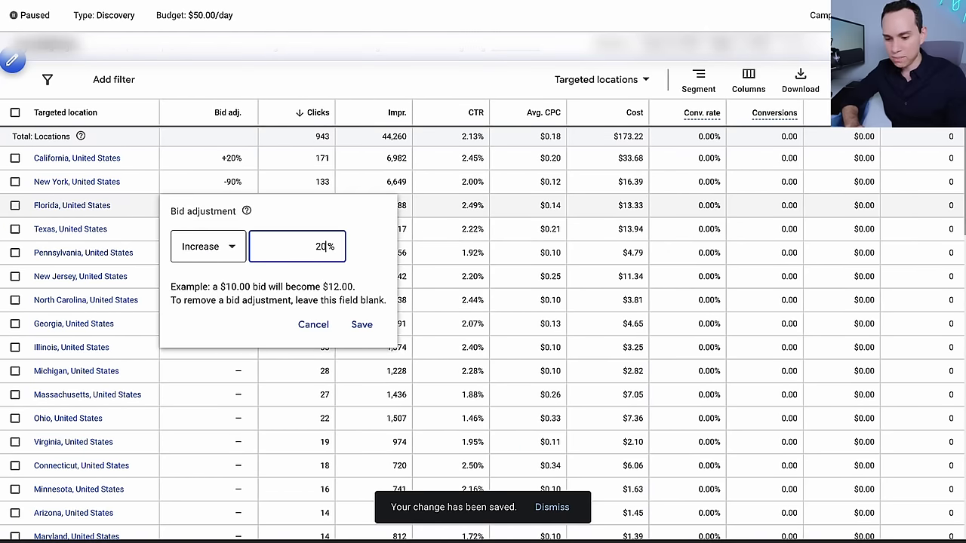
{"action": "left_click", "coordinate": [210, 247]}
{"action": "left_click", "coordinate": [202, 291]}
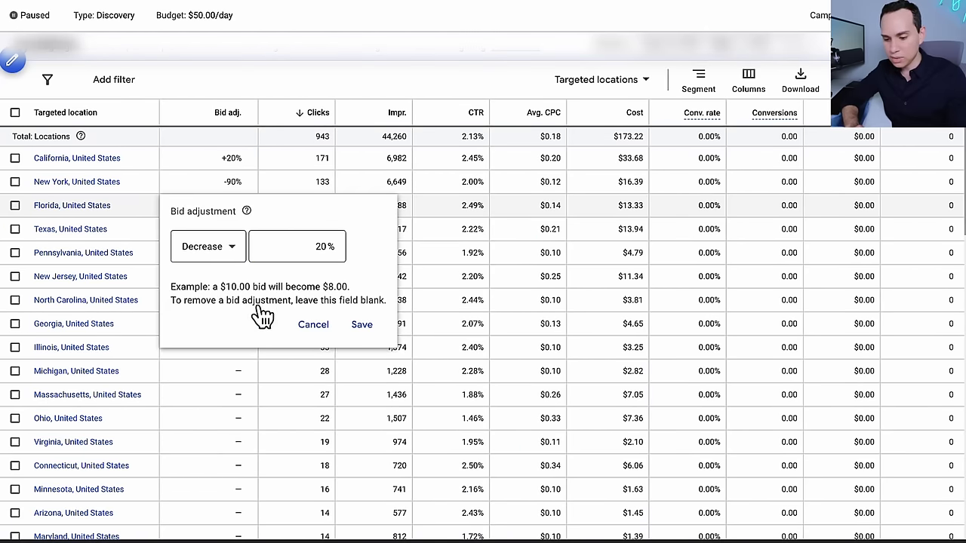
{"action": "left_click", "coordinate": [361, 326]}
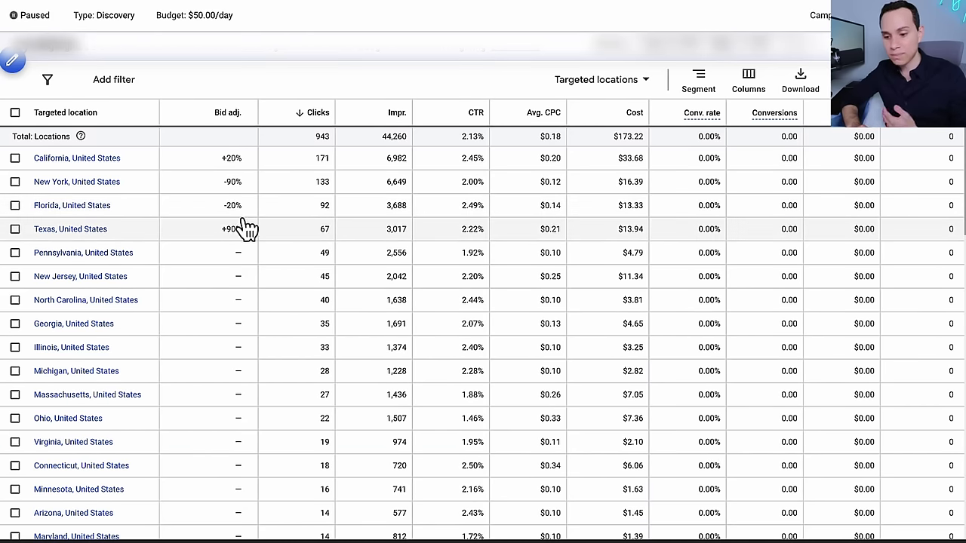
{"action": "scroll", "coordinate": [248, 226], "scroll_direction": "up", "scroll_amount": 3}
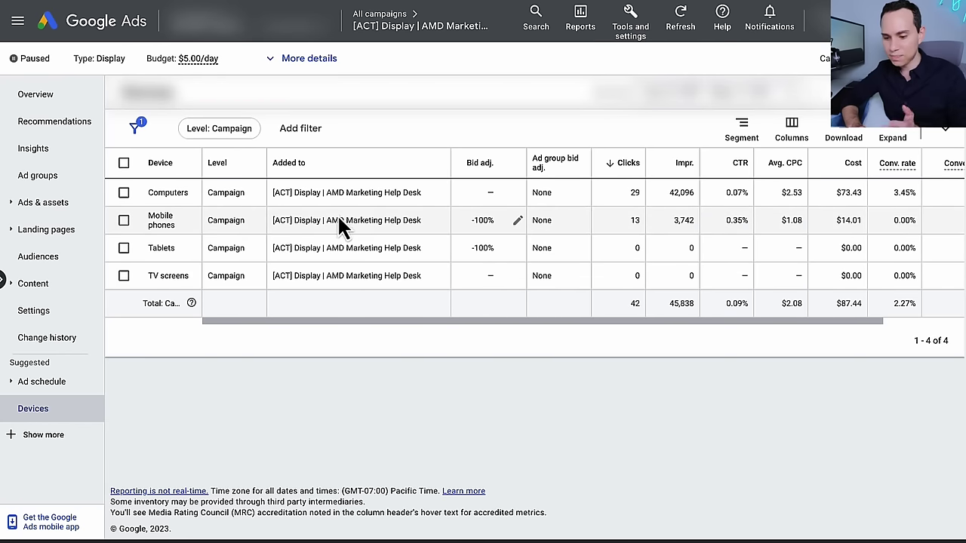
Review the Display campaign's performance by device, comparing CTR, cost and conversion metrics for computers, mobile phones, tablets and TV screens.
{"action": "scroll", "coordinate": [338, 214], "scroll_direction": "right", "scroll_amount": 3}
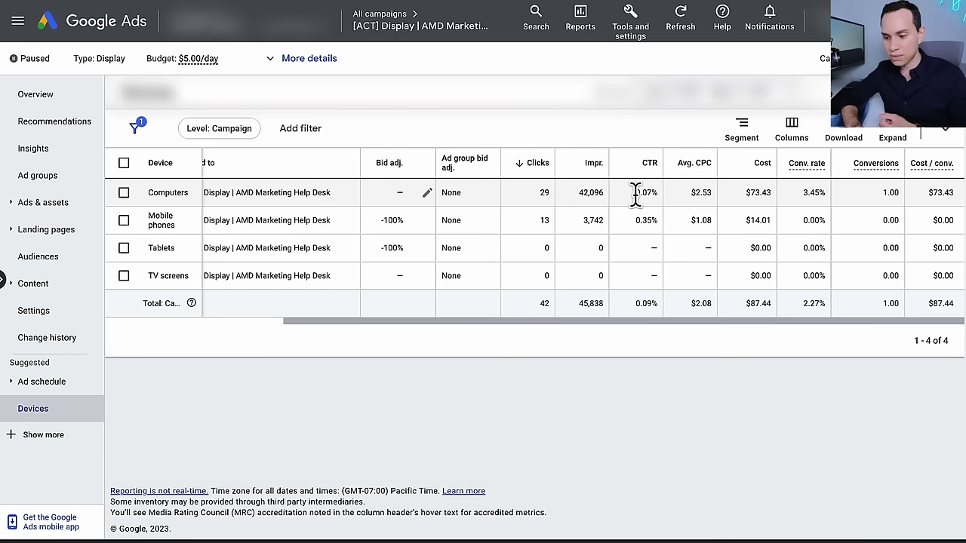
{"action": "left_click_drag", "start_coordinate": [632, 191], "coordinate": [656, 194]}
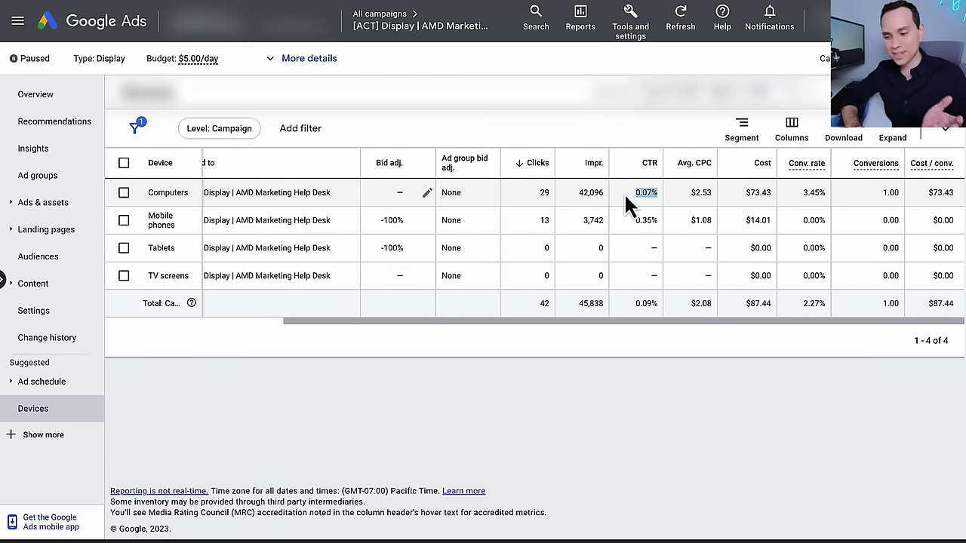
{"action": "left_click", "coordinate": [624, 193]}
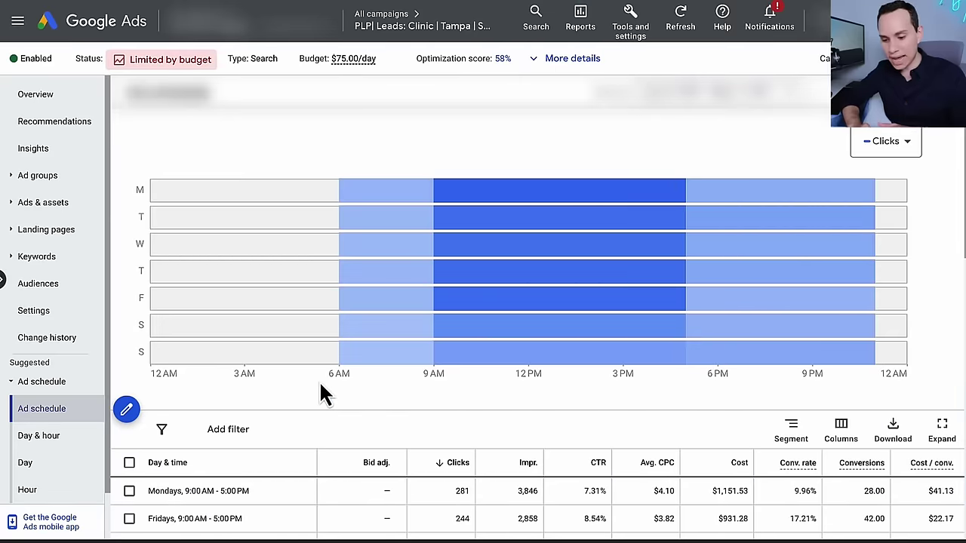
Examine the Tampa clinic leads campaign's ad schedule, comparing clicks, cost and conversion metrics across days and time slots.
{"action": "scroll", "coordinate": [319, 381], "scroll_direction": "down", "scroll_amount": 2}
{"action": "scroll", "coordinate": [321, 385], "scroll_direction": "down", "scroll_amount": 1}
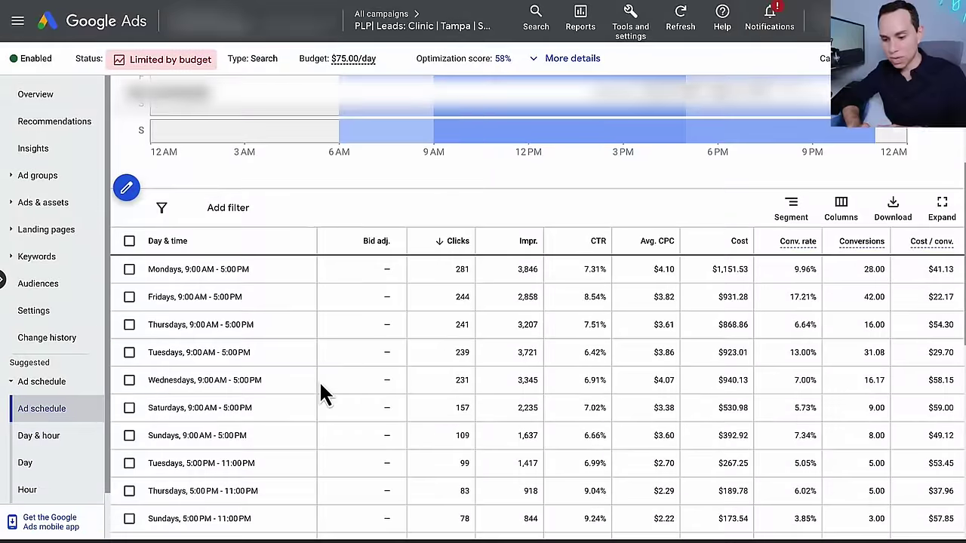
{"action": "scroll", "coordinate": [321, 385], "scroll_direction": "down", "scroll_amount": 2}
{"action": "scroll", "coordinate": [319, 380], "scroll_direction": "up", "scroll_amount": 1}
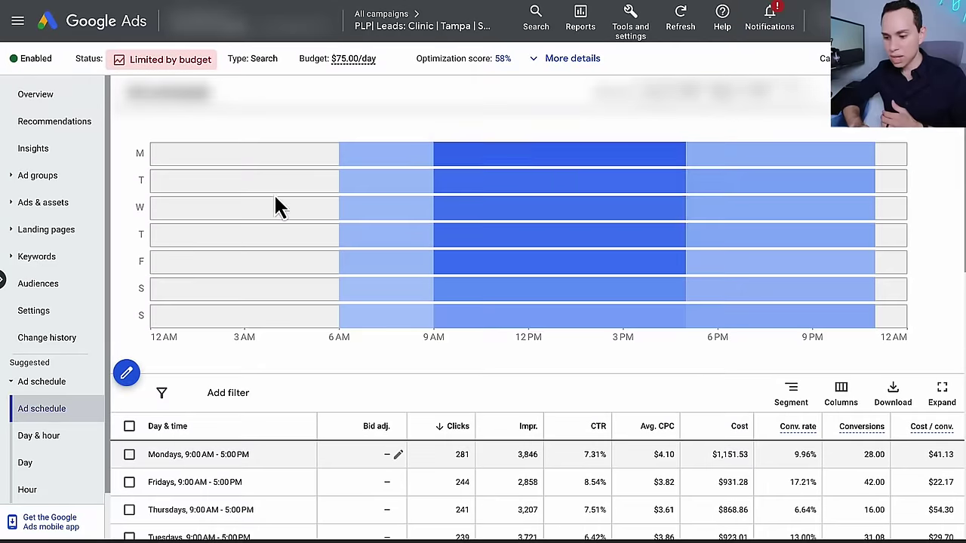
{"action": "mouse_move", "coordinate": [469, 167]}
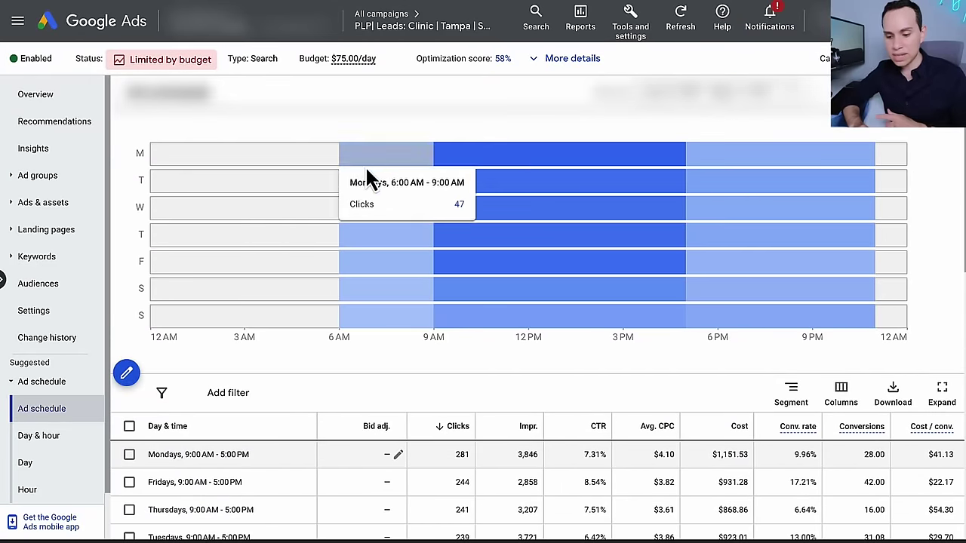
{"action": "mouse_move", "coordinate": [383, 323]}
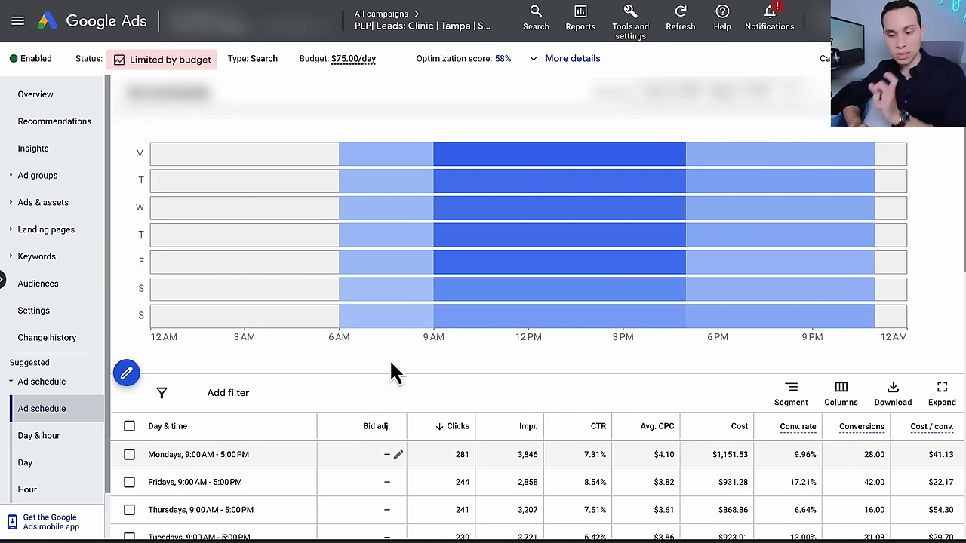
{"action": "scroll", "coordinate": [391, 360], "scroll_direction": "down", "scroll_amount": 3}
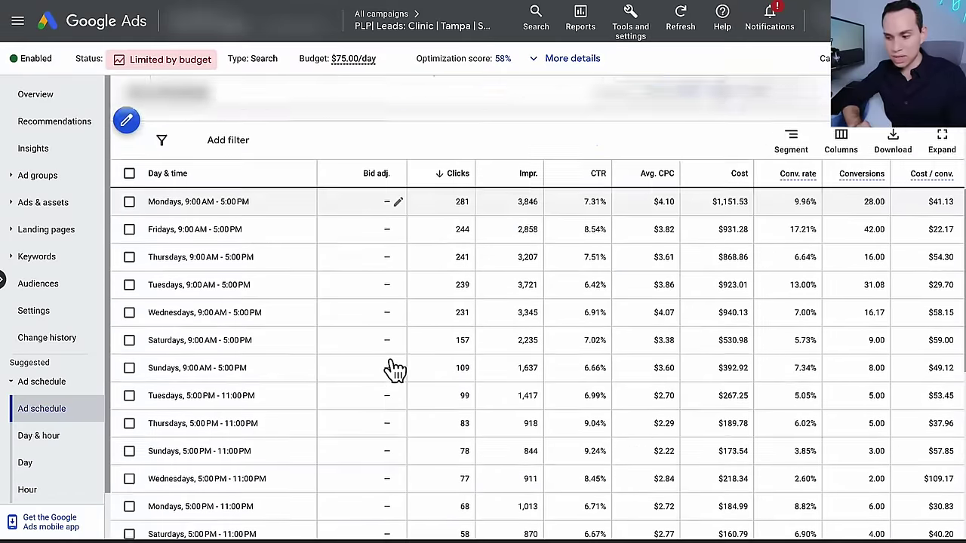
{"action": "scroll", "coordinate": [395, 367], "scroll_direction": "down", "scroll_amount": 1}
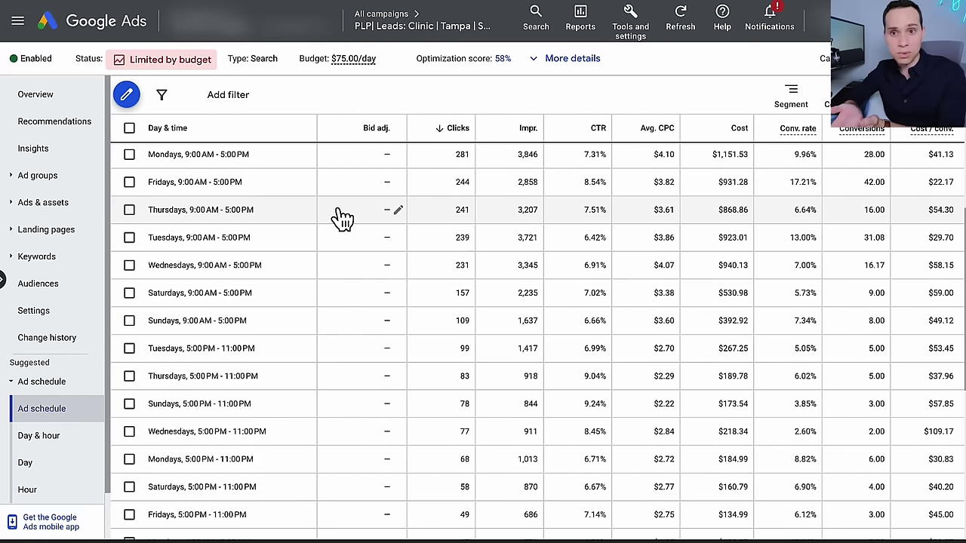
{"action": "scroll", "coordinate": [342, 217], "scroll_direction": "up", "scroll_amount": 5}
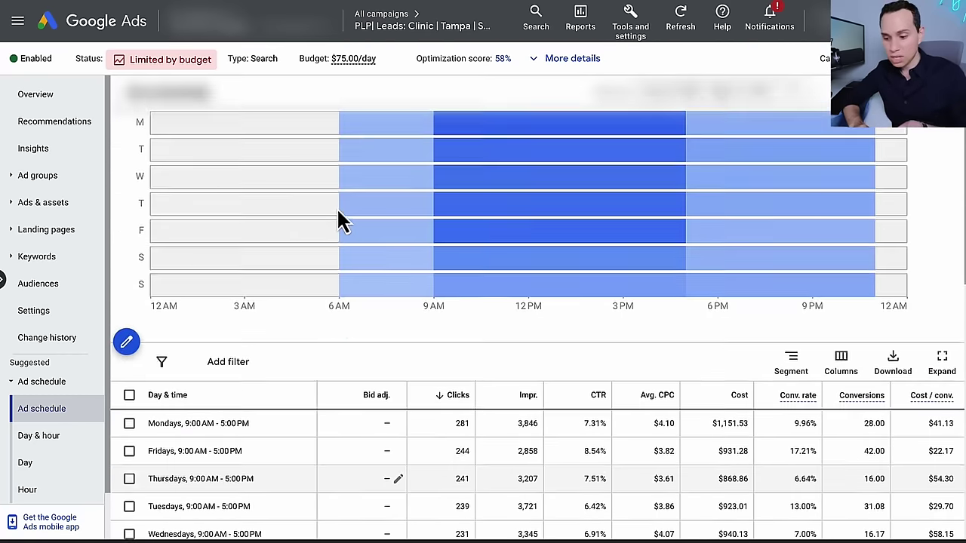
{"action": "scroll", "coordinate": [342, 217], "scroll_direction": "down", "scroll_amount": 3}
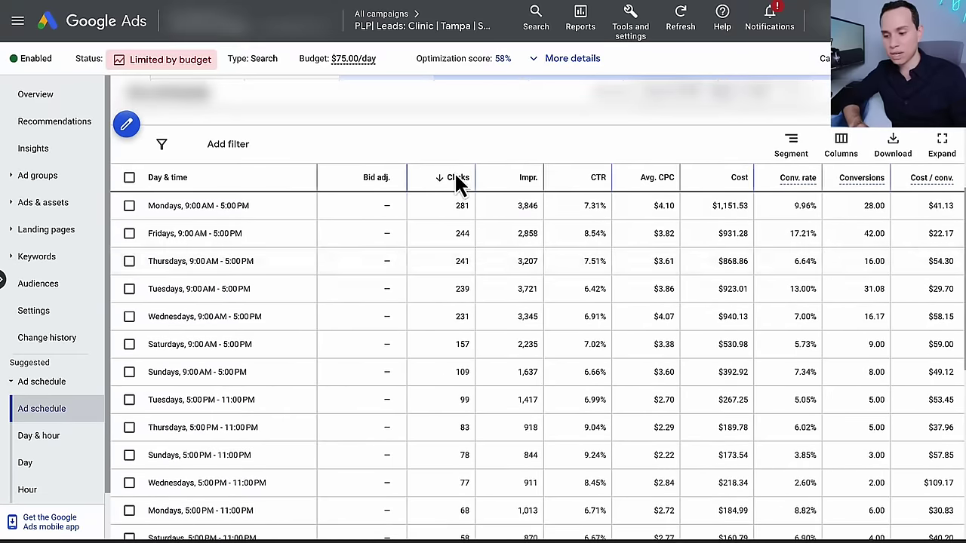